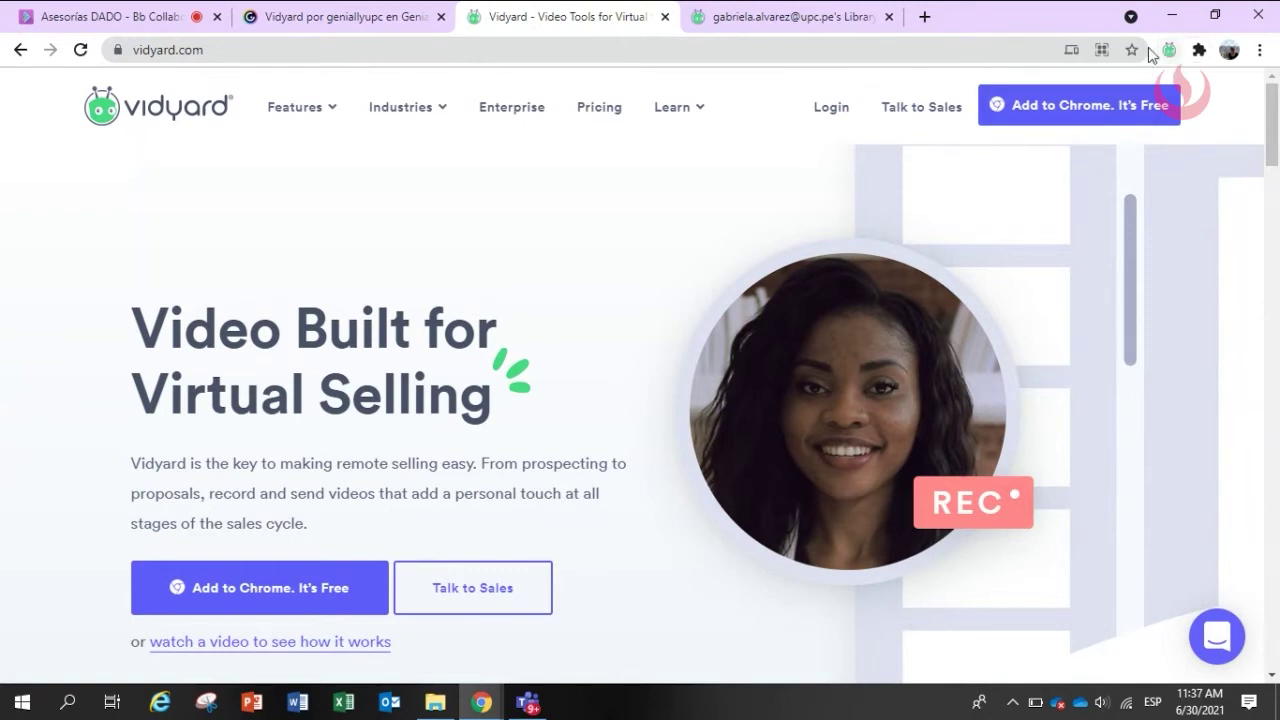
pyautogui.scroll(-15, 25, 466)
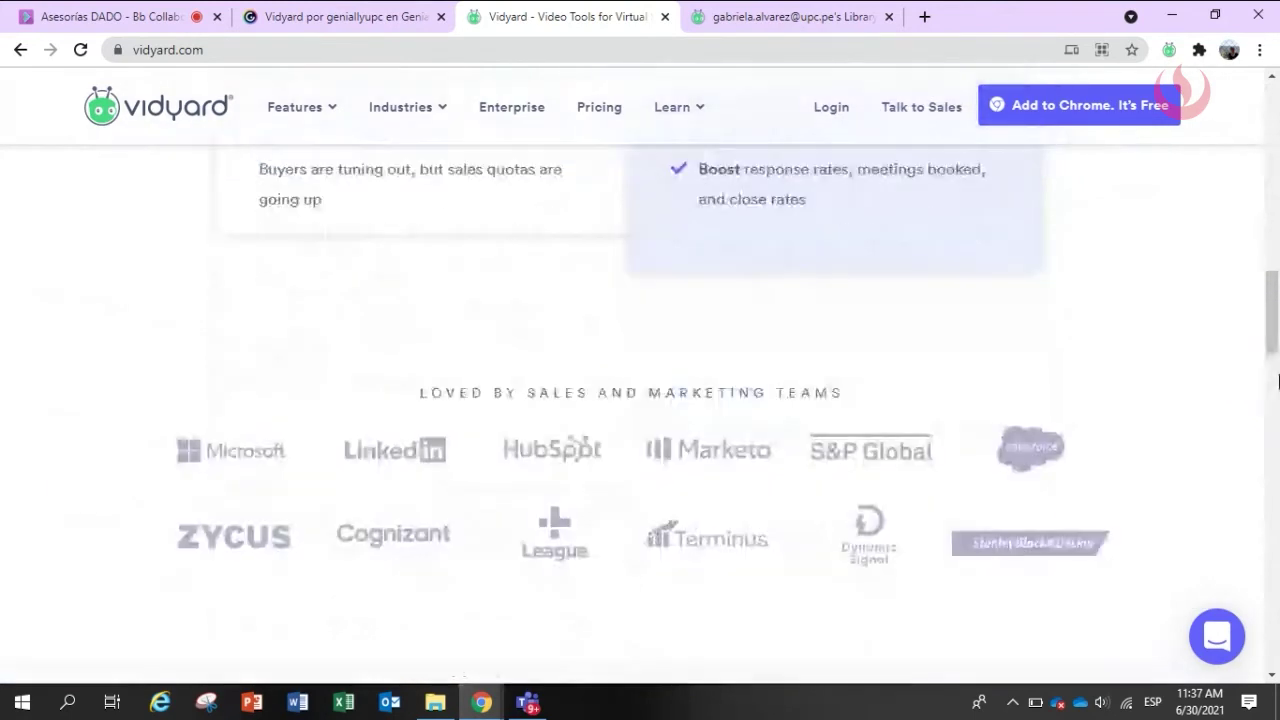
pyautogui.moveTo(1278, 380); pyautogui.dragTo(1274, 150)
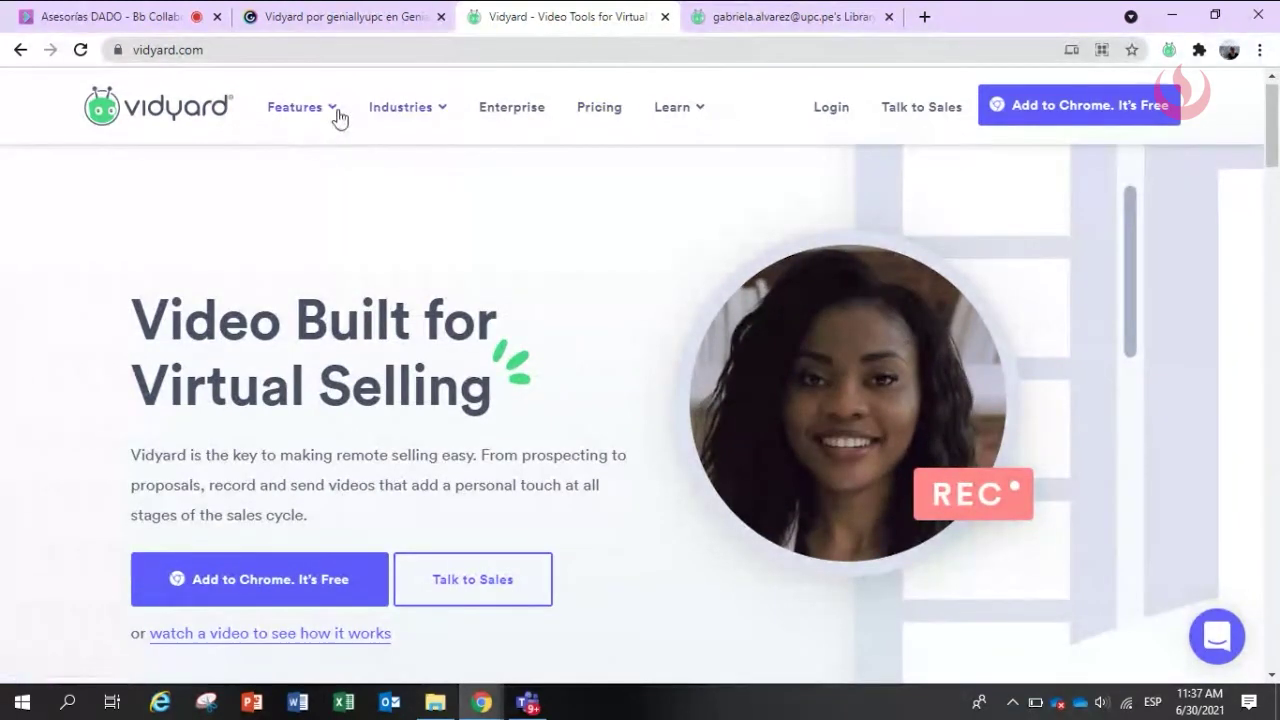
pyautogui.moveTo(336, 116)
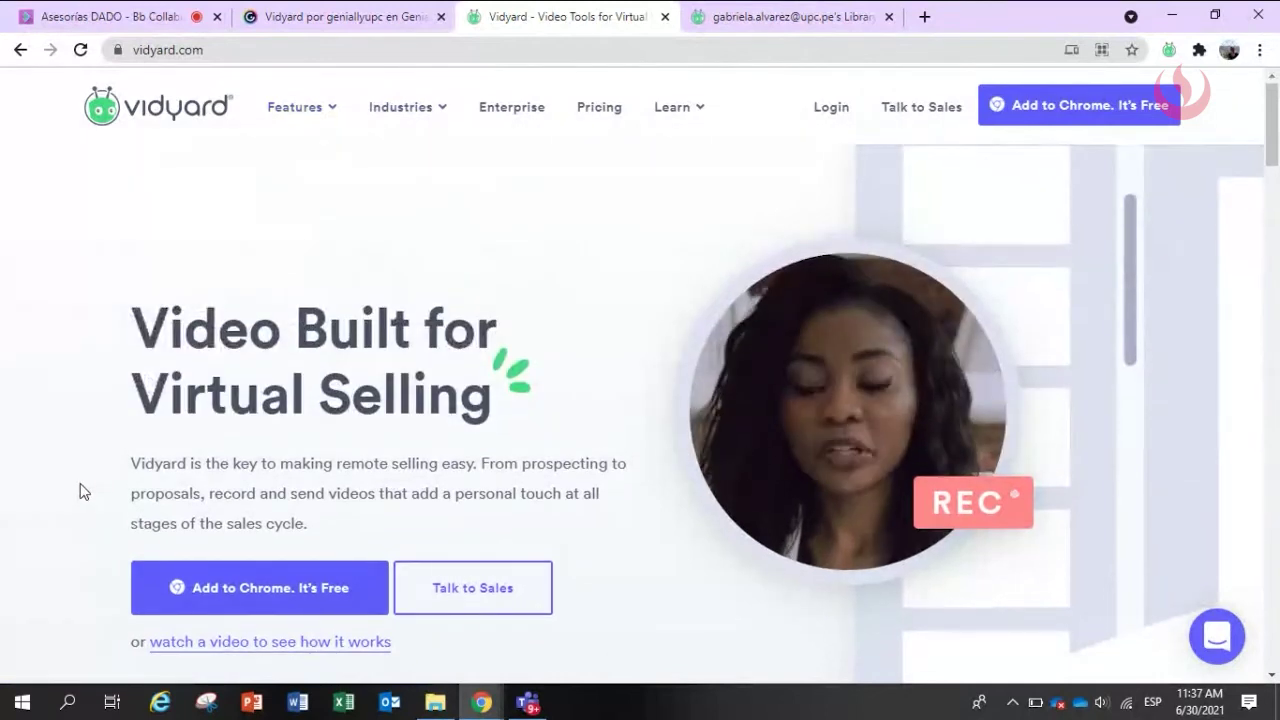
# Switch to the account's video library and open the recording setup for a new video
pyautogui.click(787, 12)
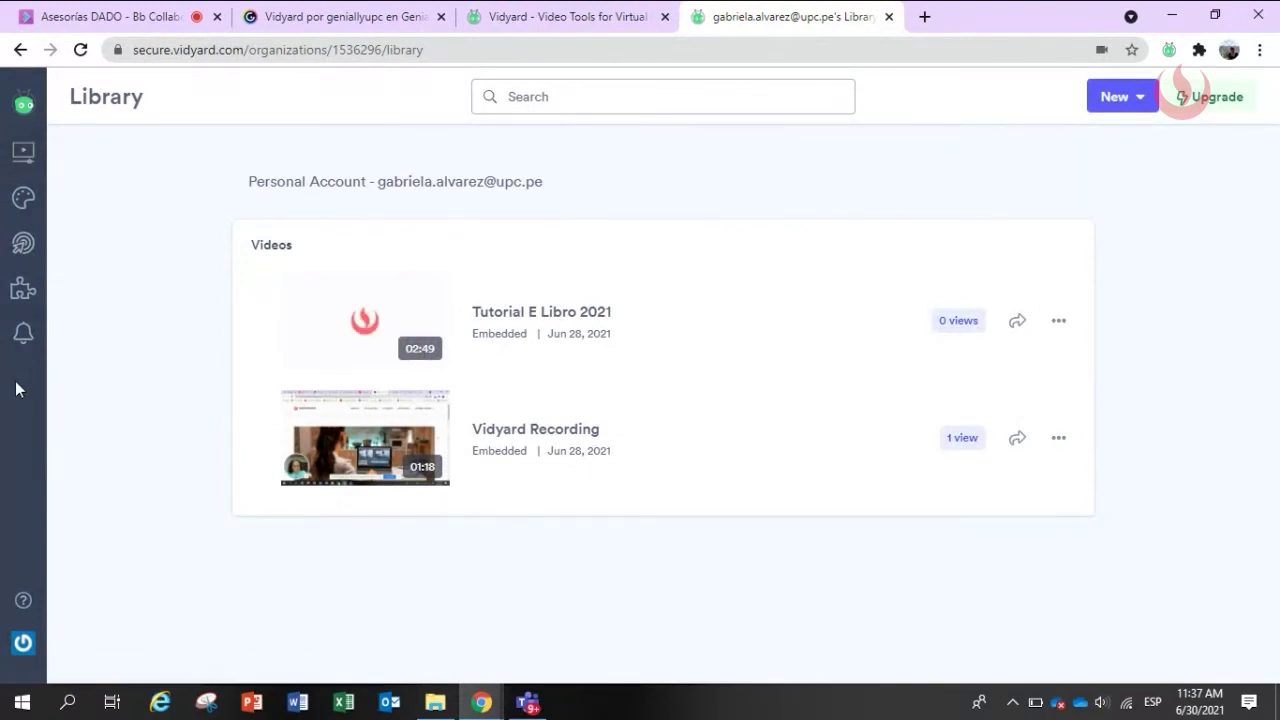
pyautogui.click(1125, 97)
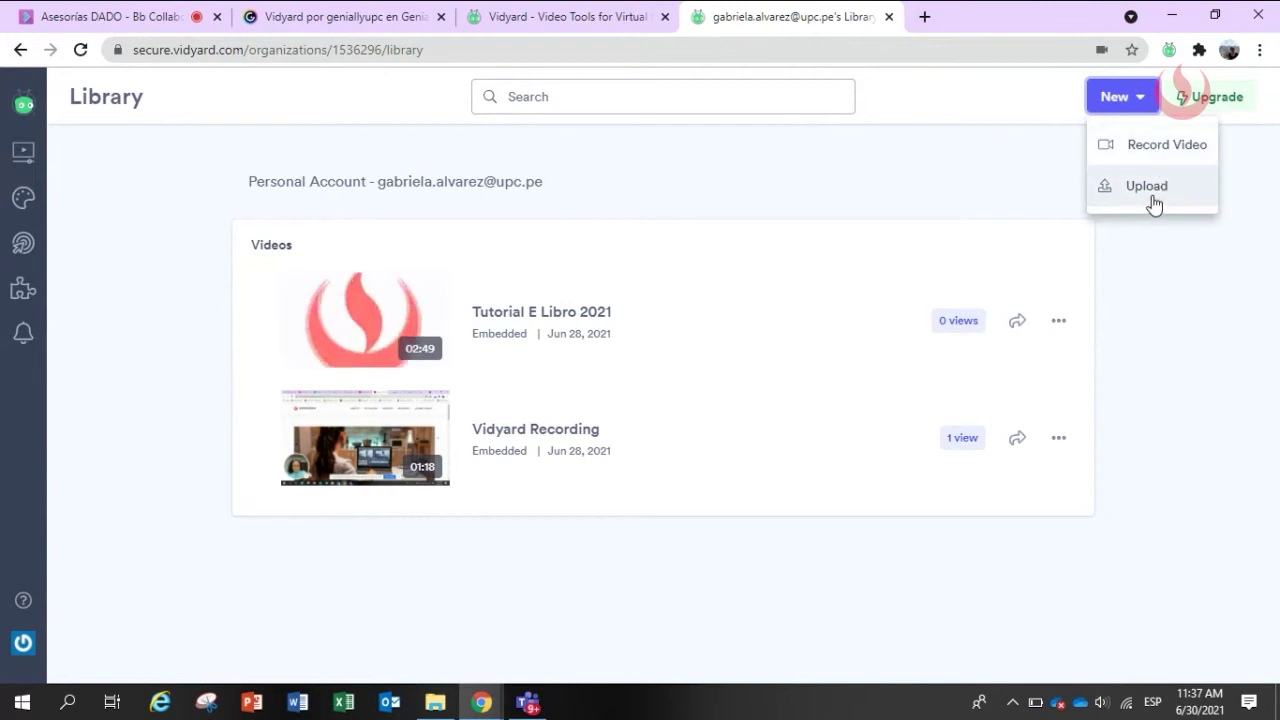
pyautogui.click(1131, 148)
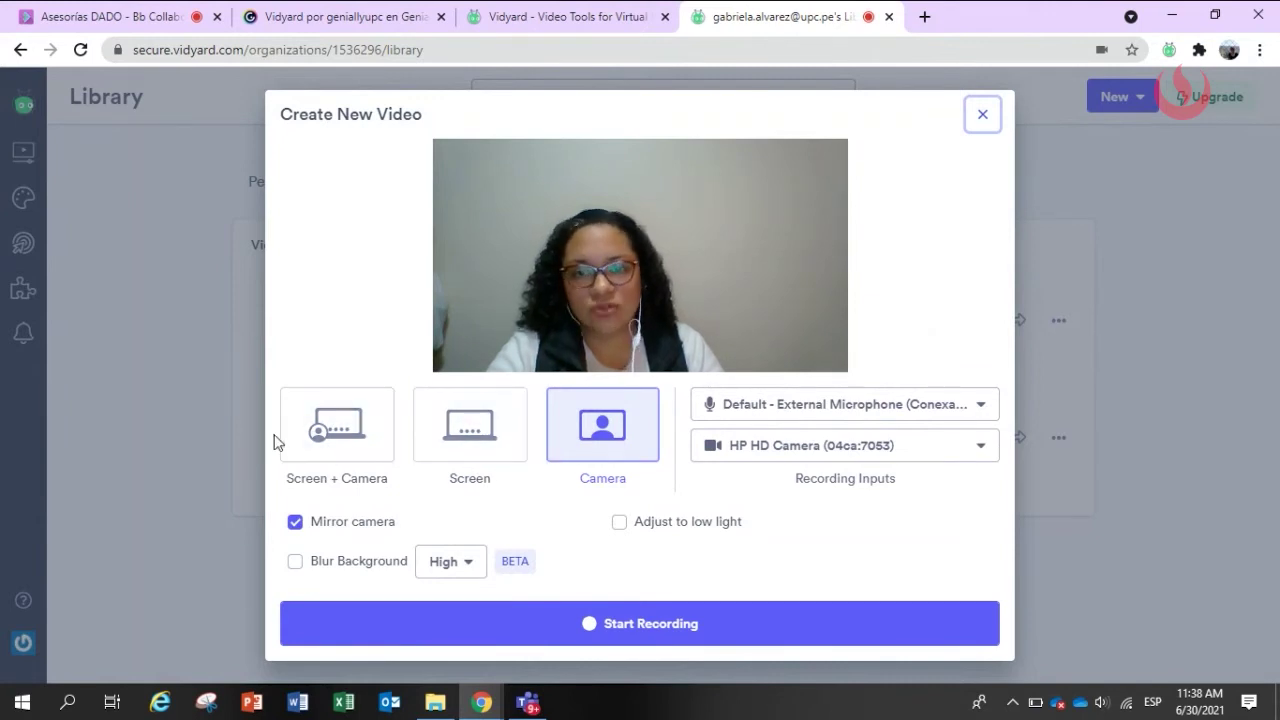
# Try out the Mirror camera and Blur Background options on the camera preview
pyautogui.click(291, 533)
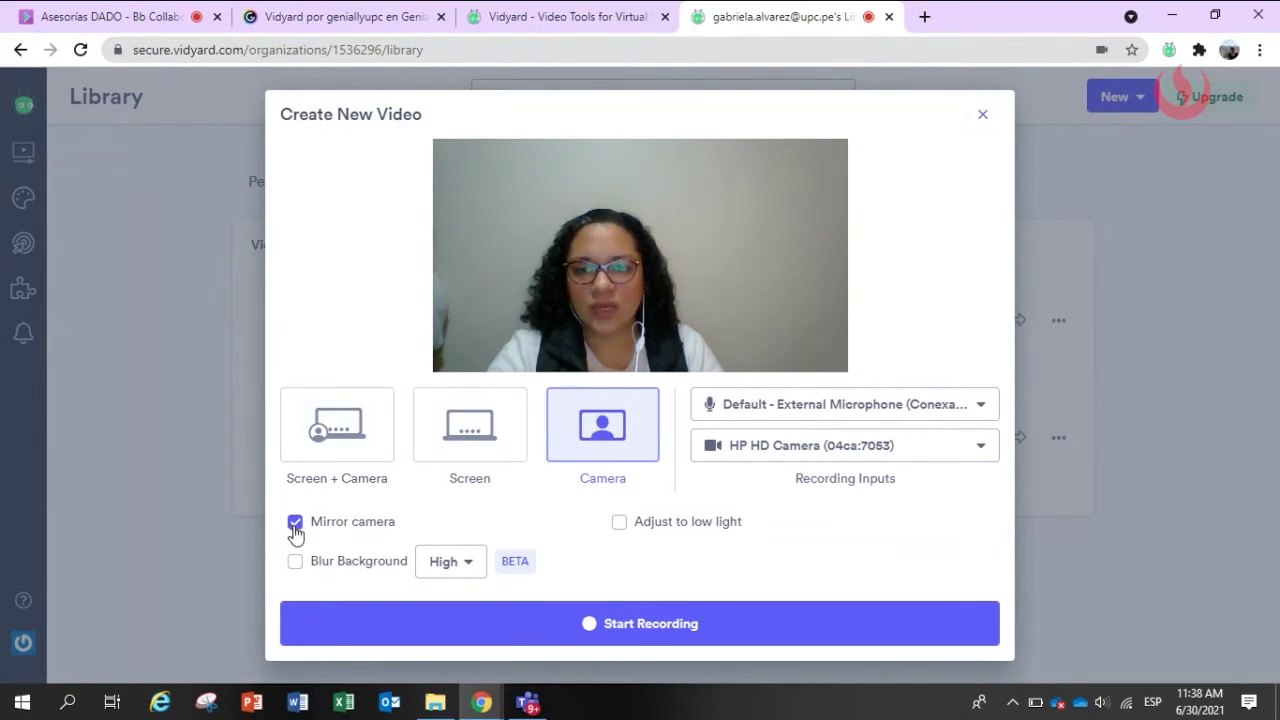
pyautogui.click(296, 533)
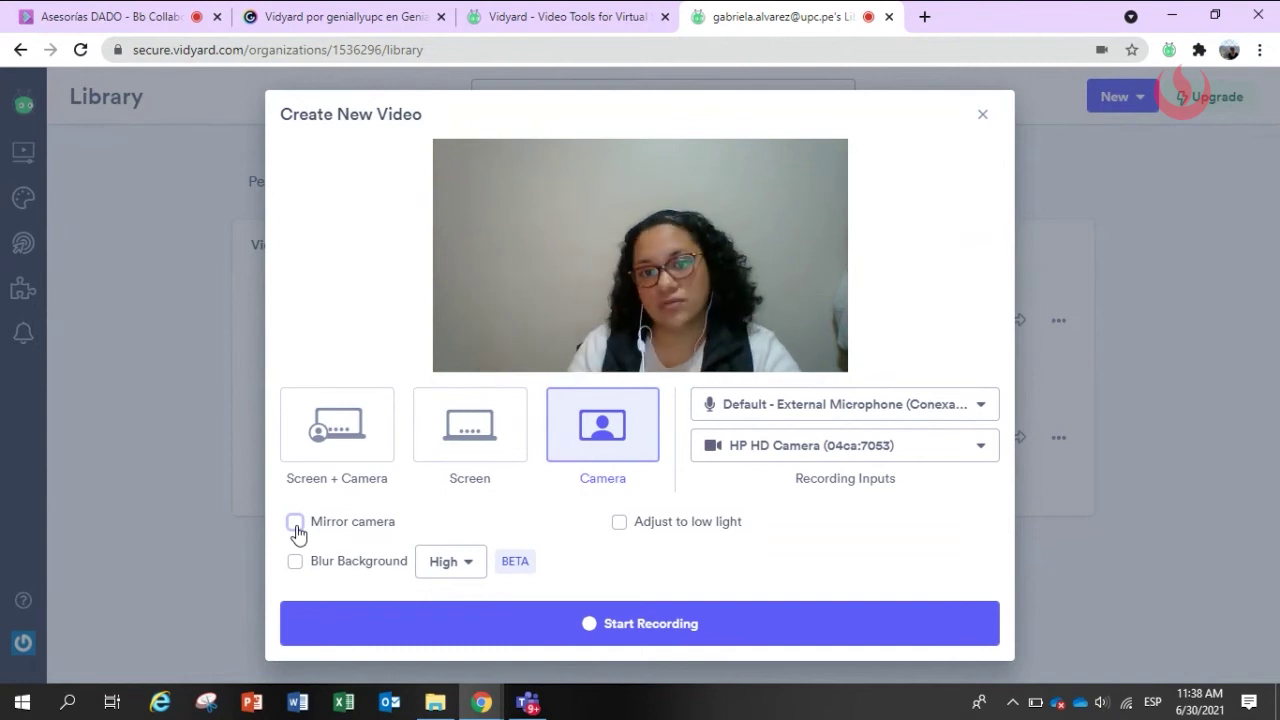
pyautogui.click(296, 532)
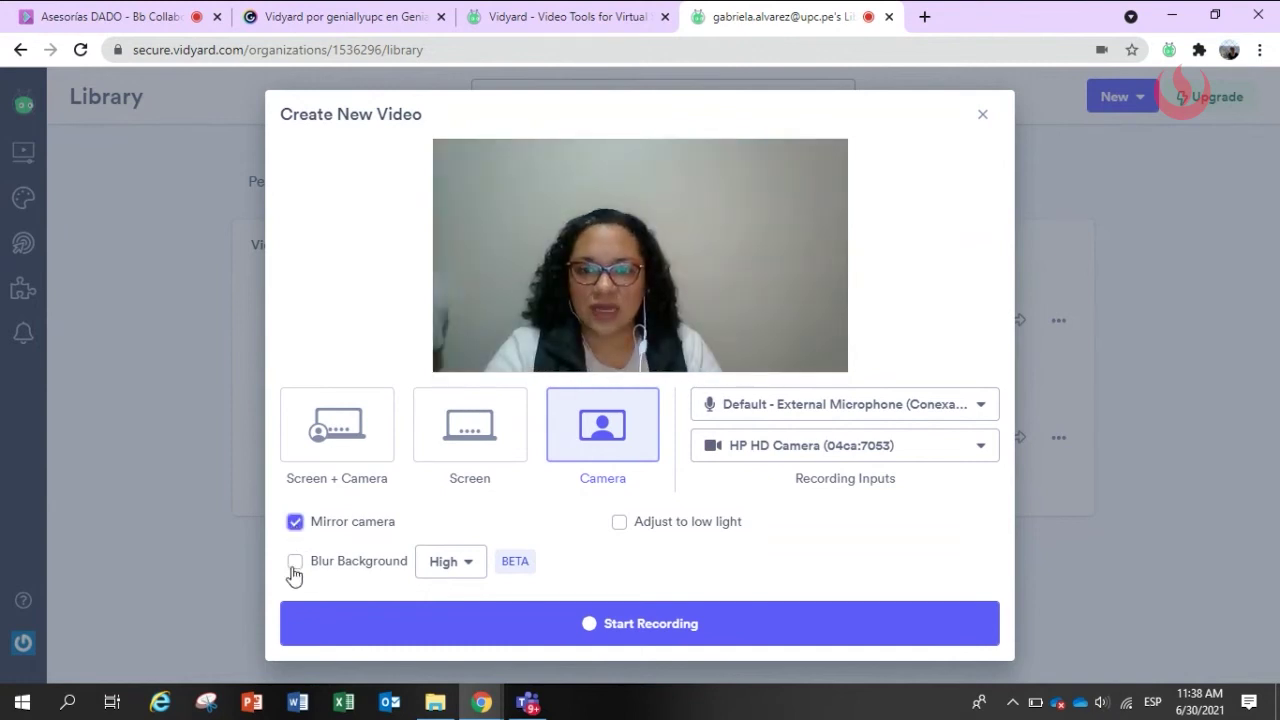
pyautogui.click(295, 565)
pyautogui.click(295, 565)
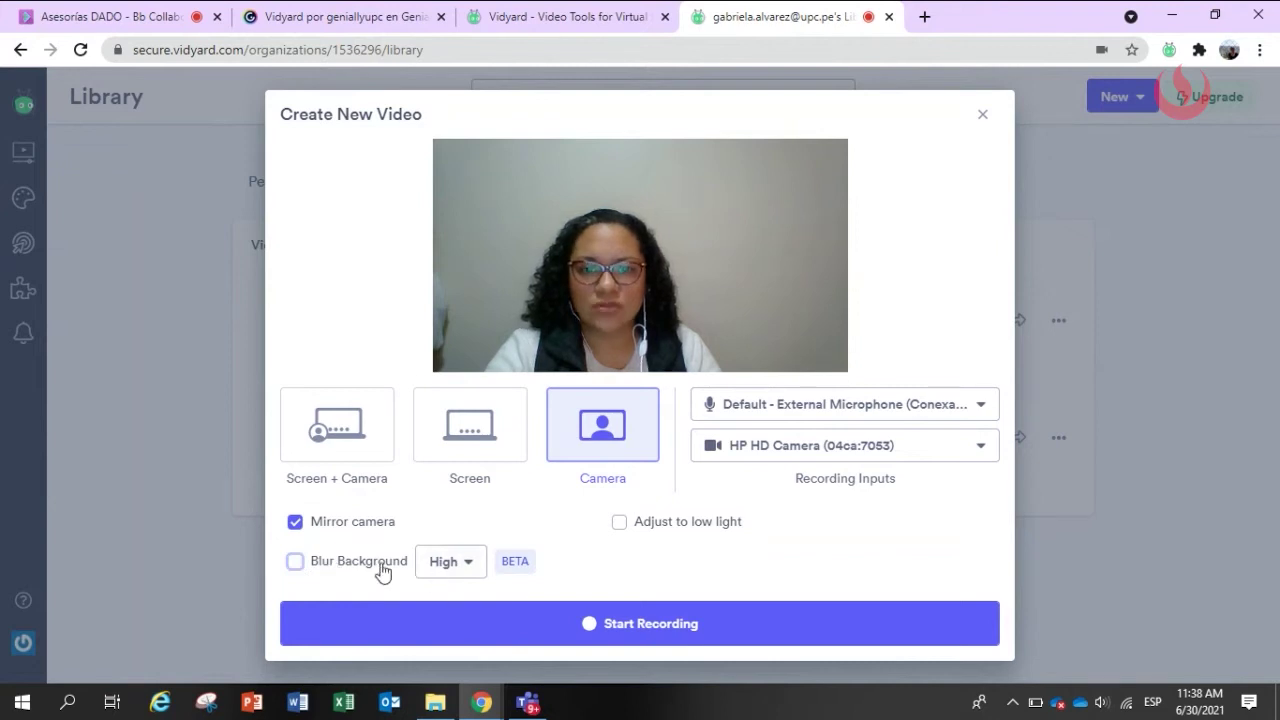
# View the blur level choices, try the Screen + Camera mode, and close the new video dialog
pyautogui.click(463, 566)
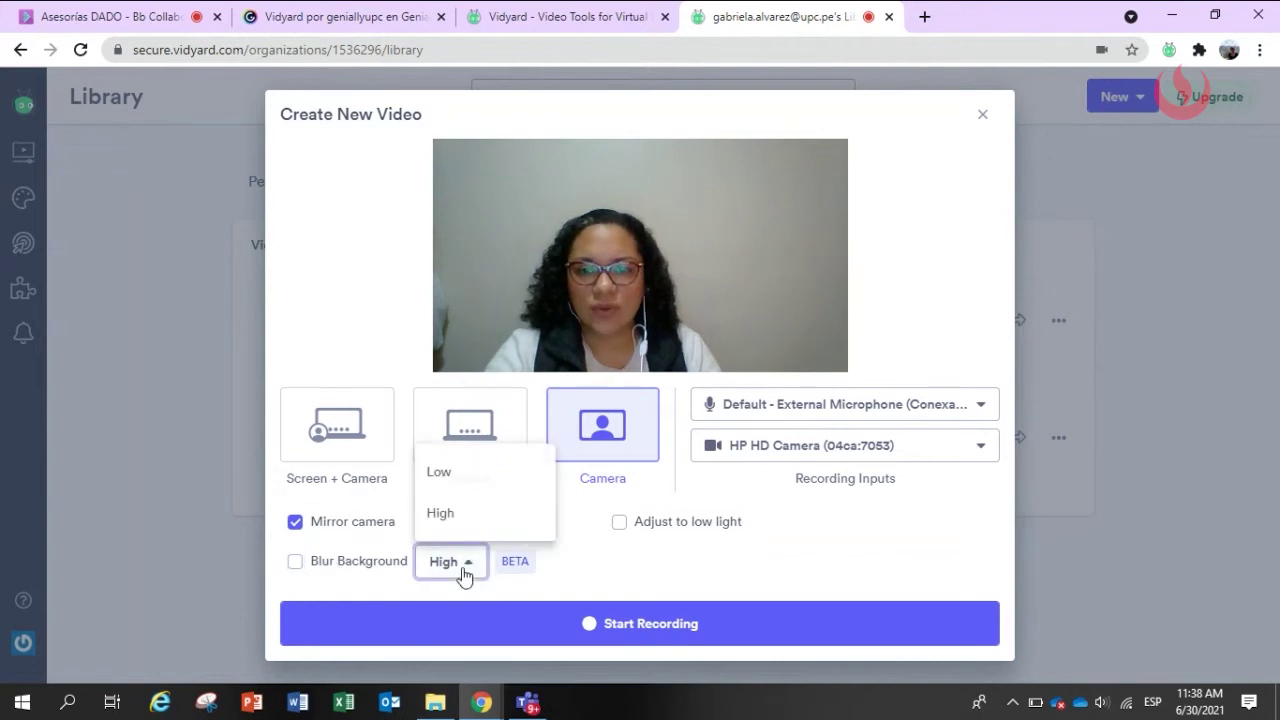
pyautogui.click(335, 430)
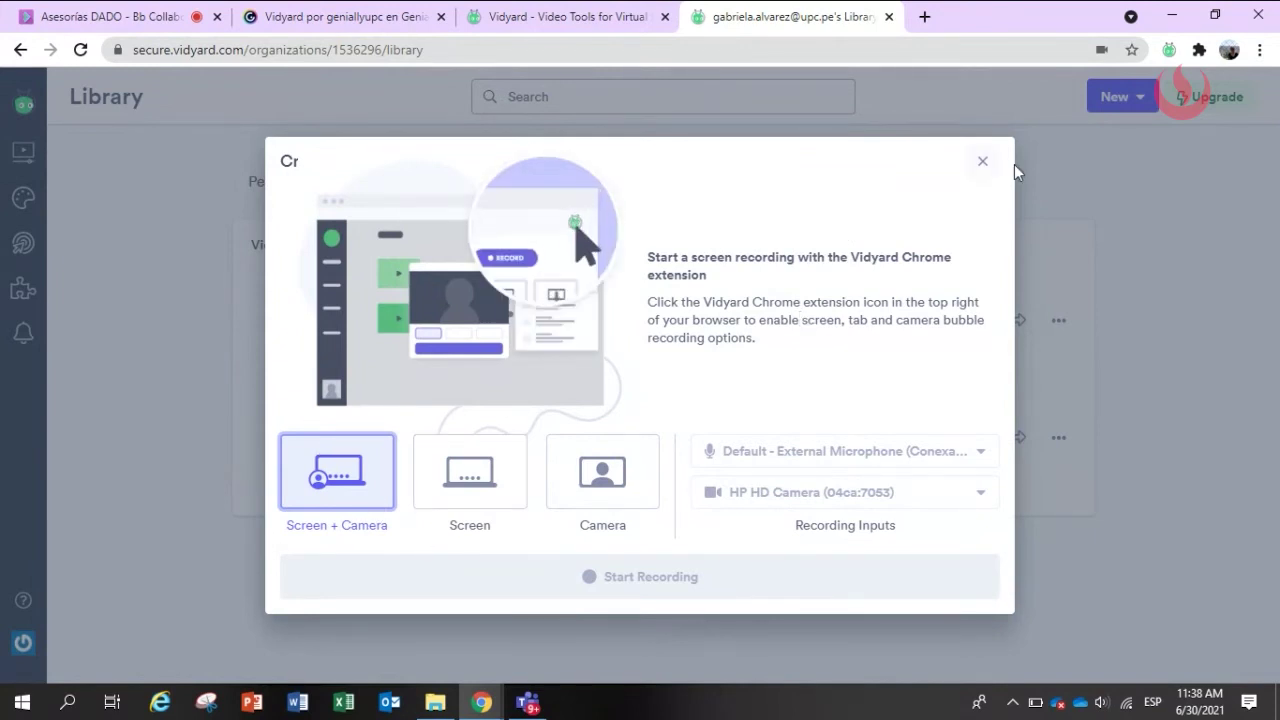
pyautogui.click(982, 162)
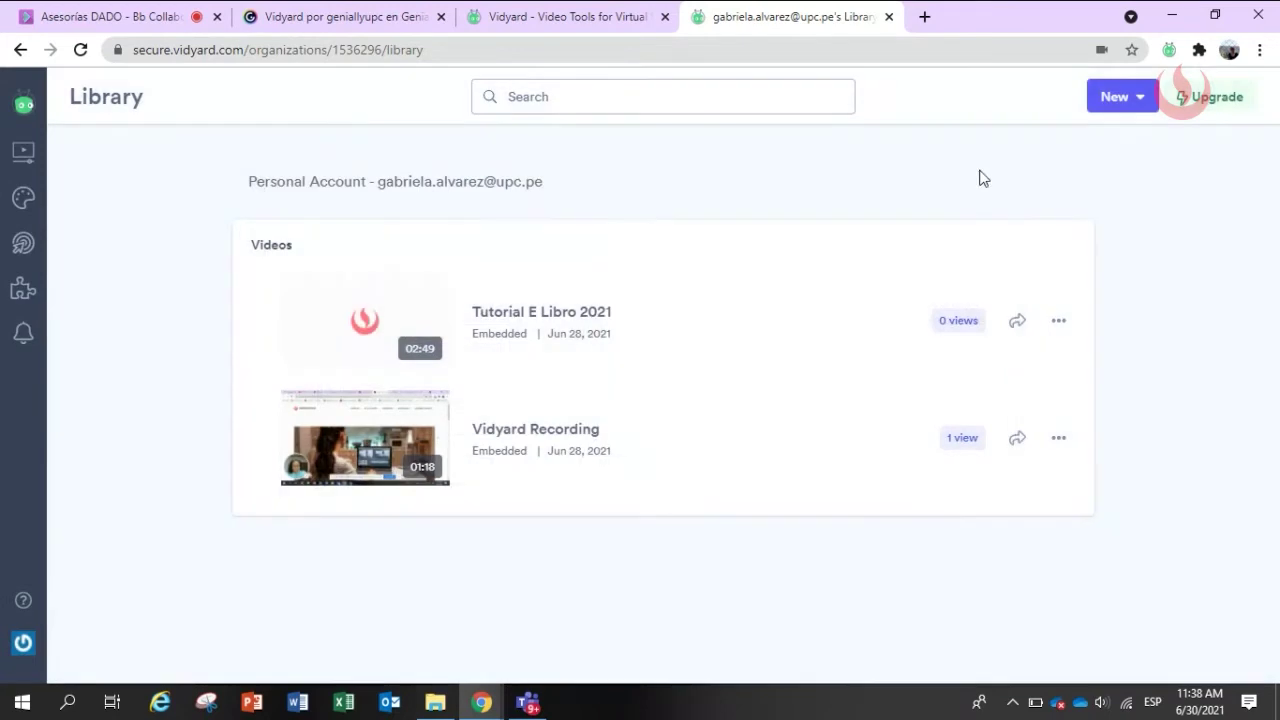
pyautogui.click(1118, 96)
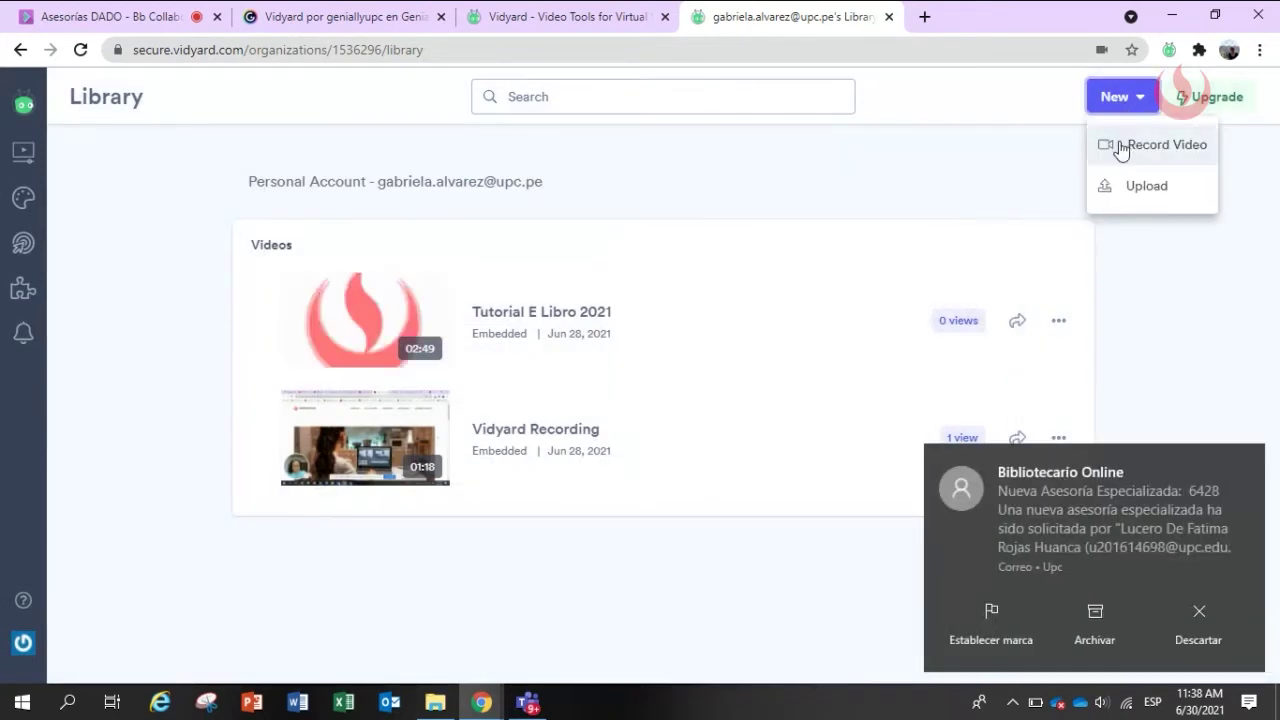
pyautogui.click(1250, 463)
pyautogui.click(1107, 96)
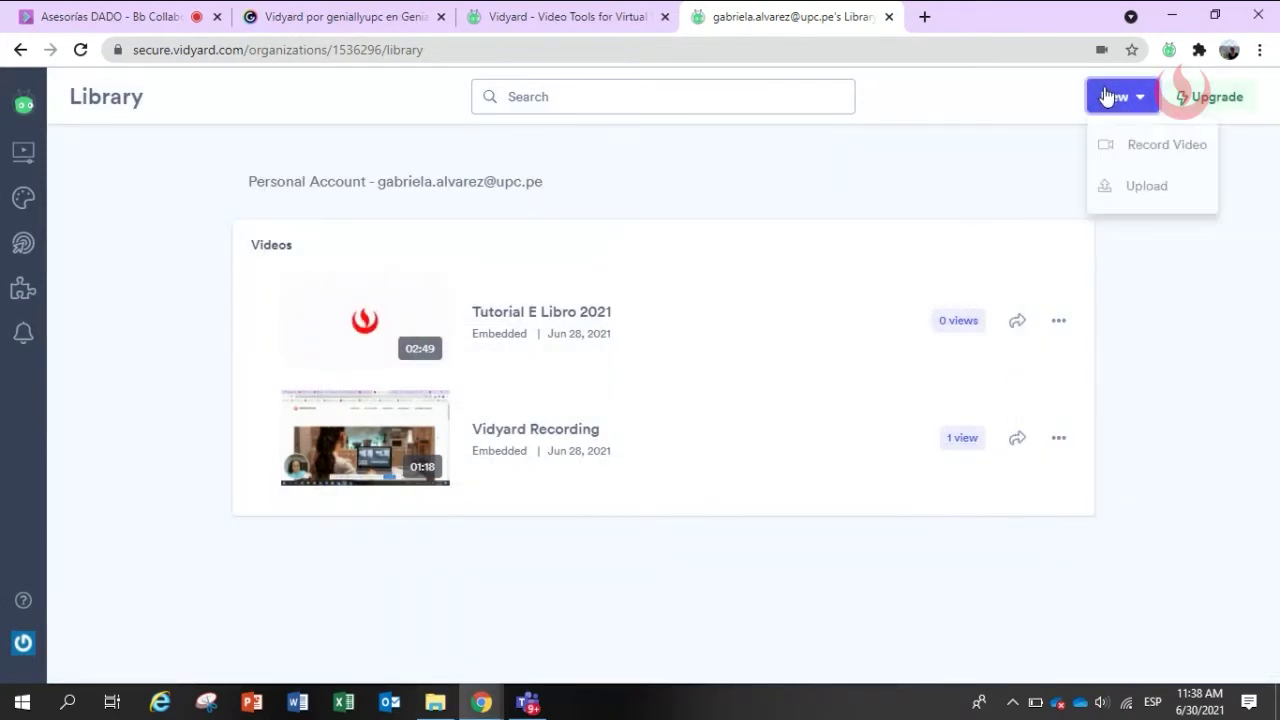
pyautogui.click(995, 188)
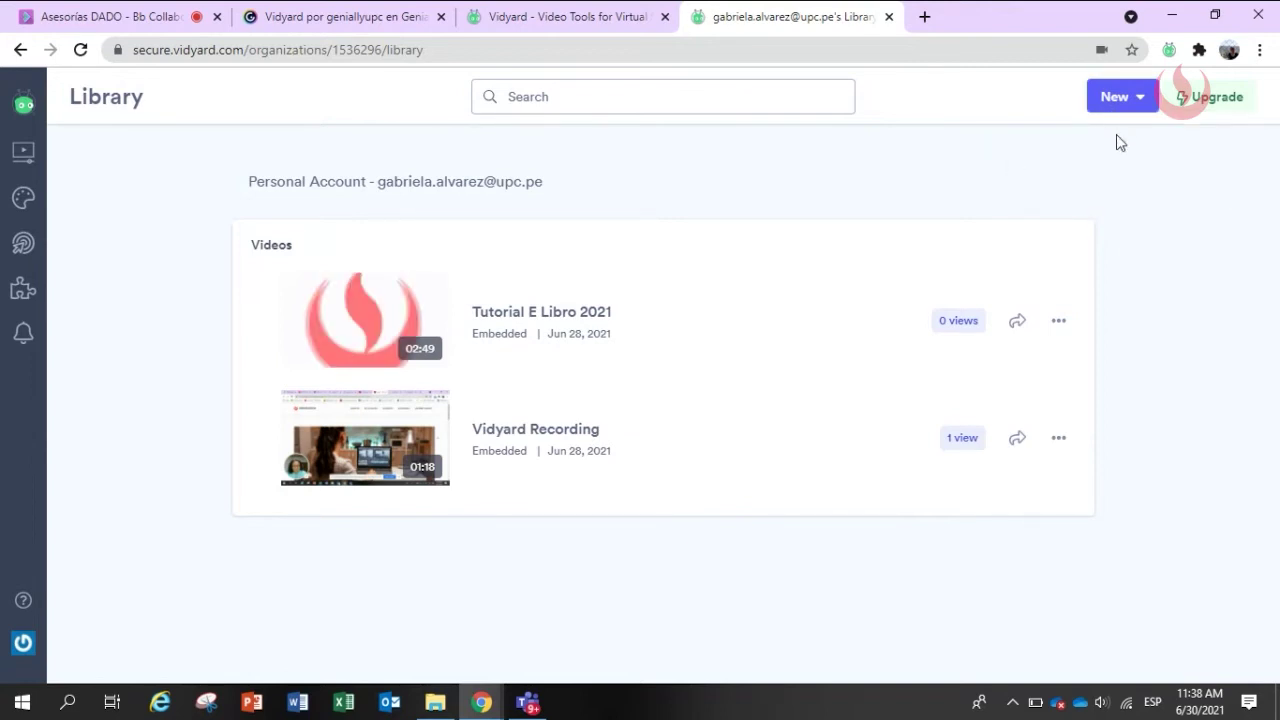
# Open the Vidyard browser extension and set its recording mode to Screen + Cam, trying the Screen mode along the way
pyautogui.click(1169, 50)
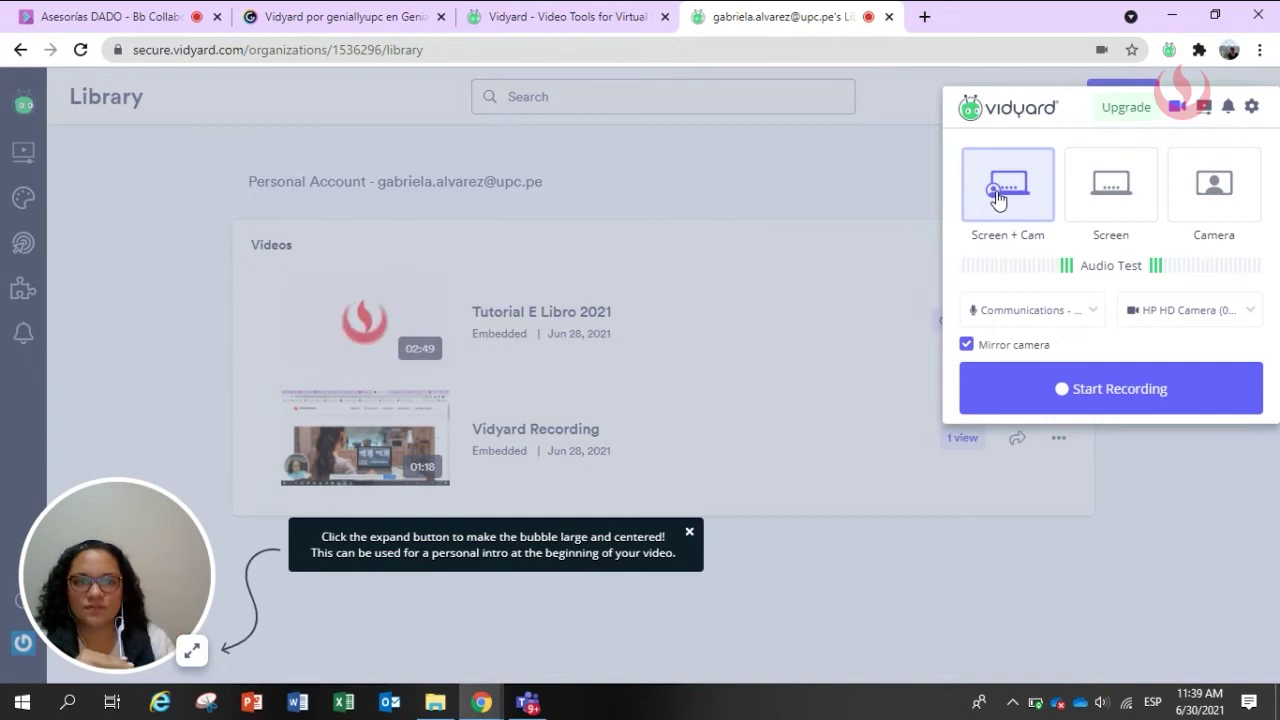
pyautogui.click(998, 200)
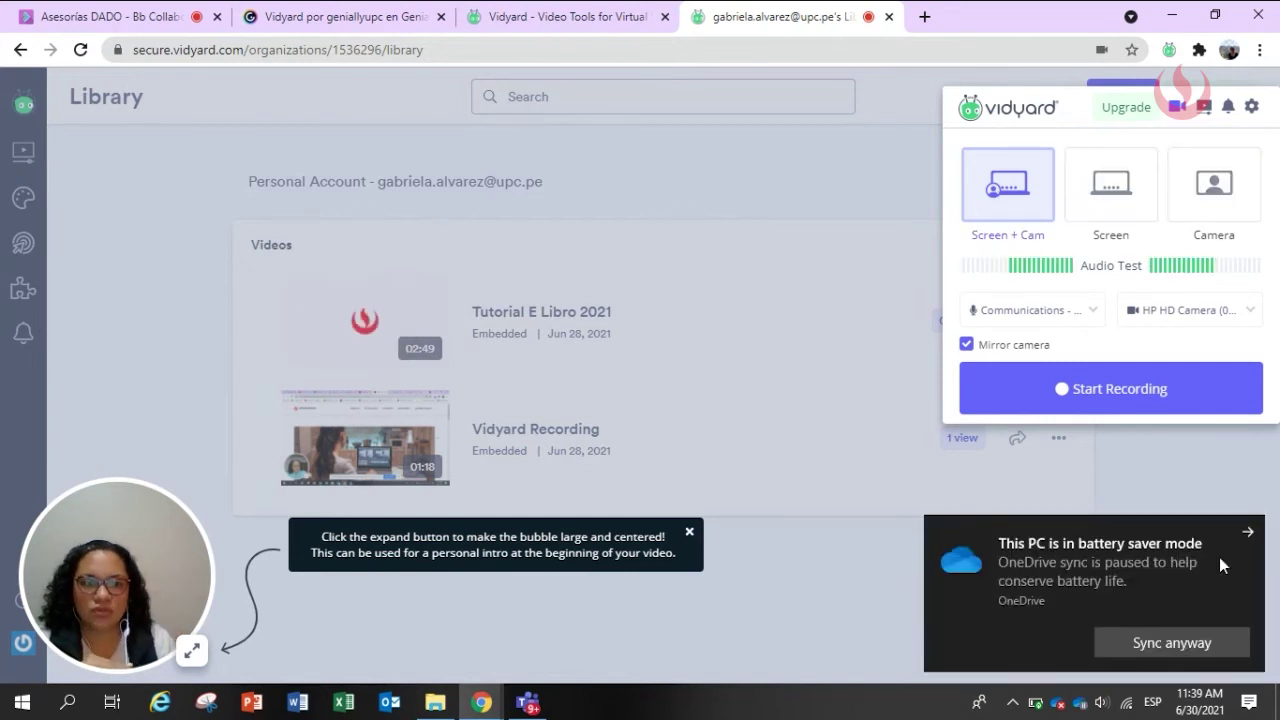
pyautogui.click(1249, 532)
pyautogui.click(1119, 192)
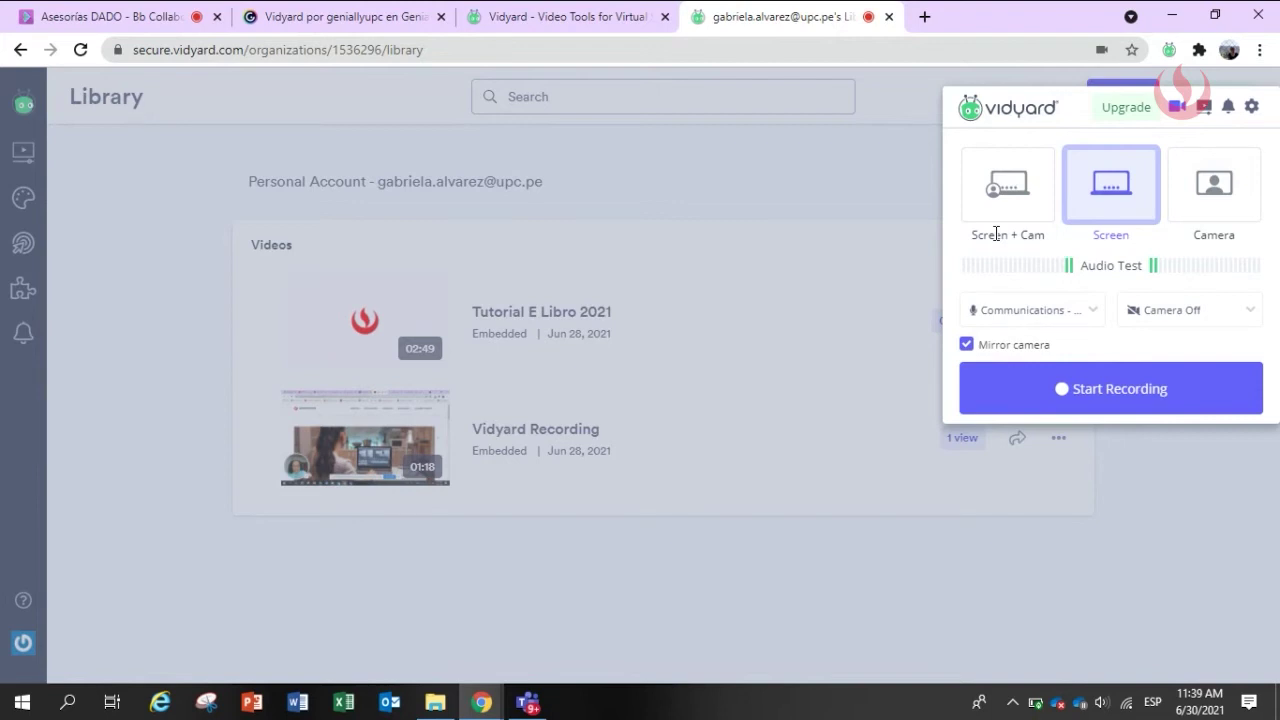
pyautogui.click(1030, 180)
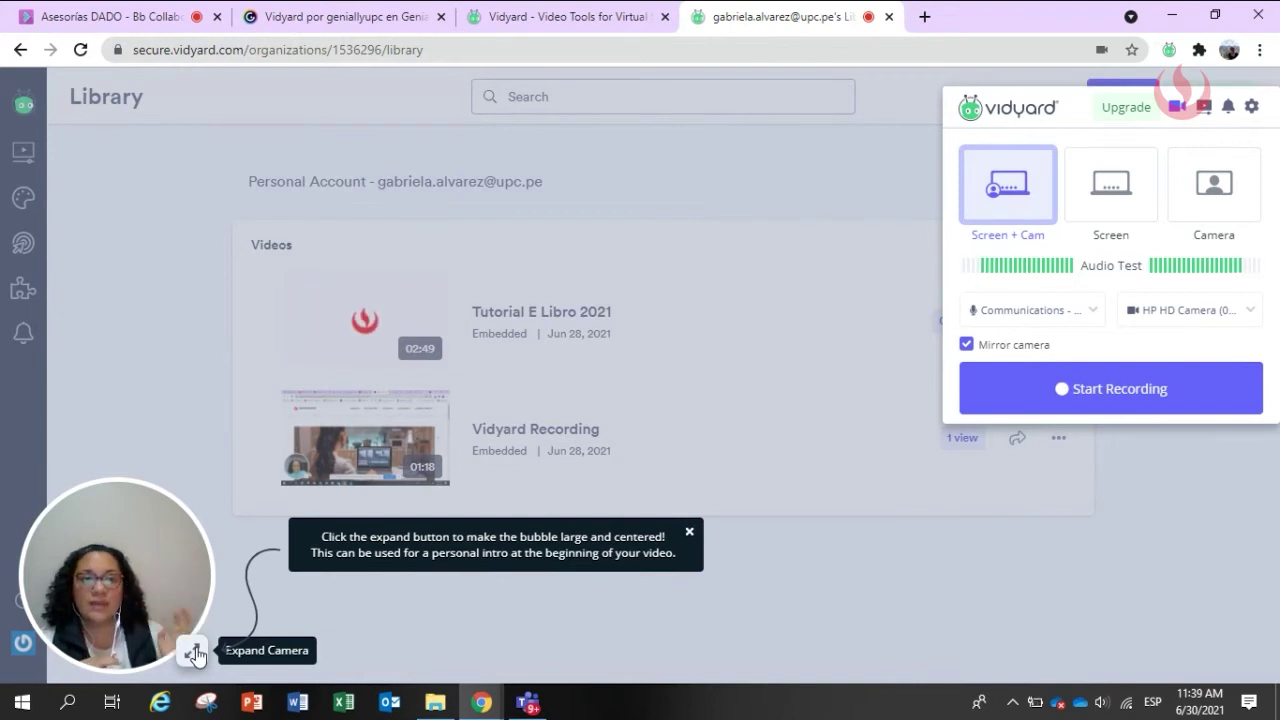
# Turn off Mirror camera and start a recording that shares the entire screen
pyautogui.click(966, 345)
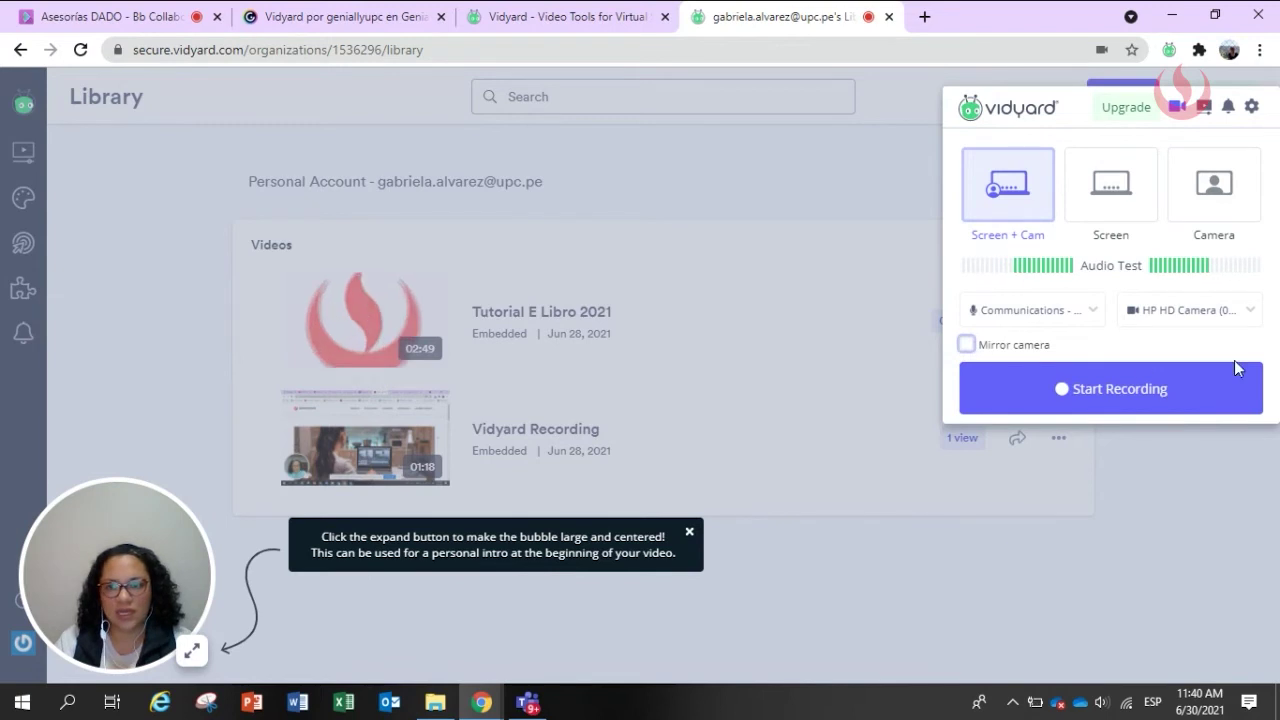
pyautogui.click(1128, 396)
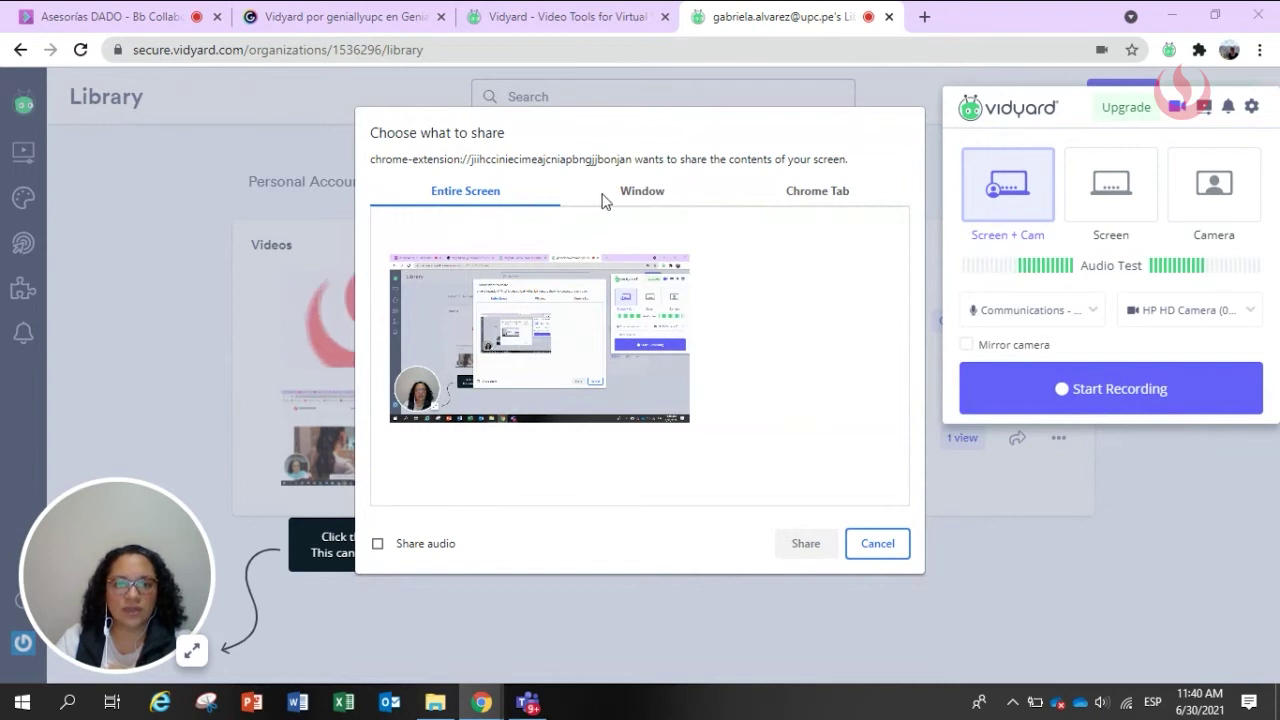
pyautogui.click(652, 196)
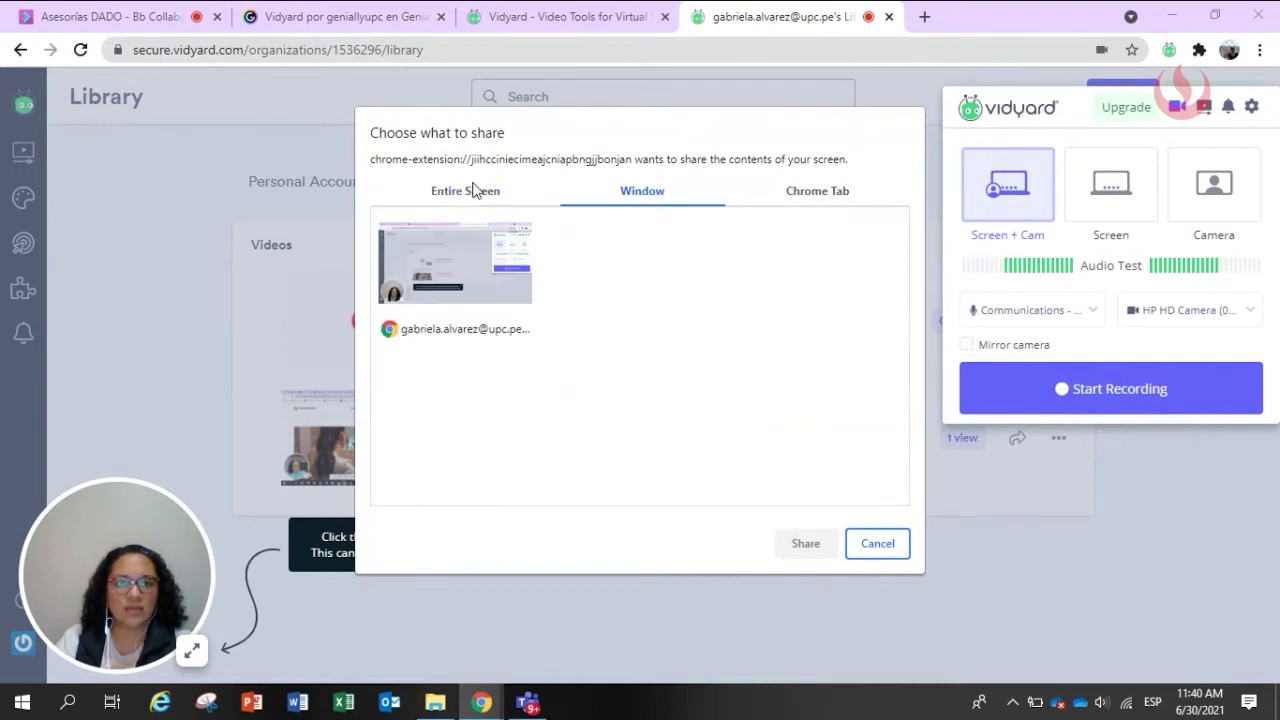
pyautogui.click(474, 190)
pyautogui.click(586, 363)
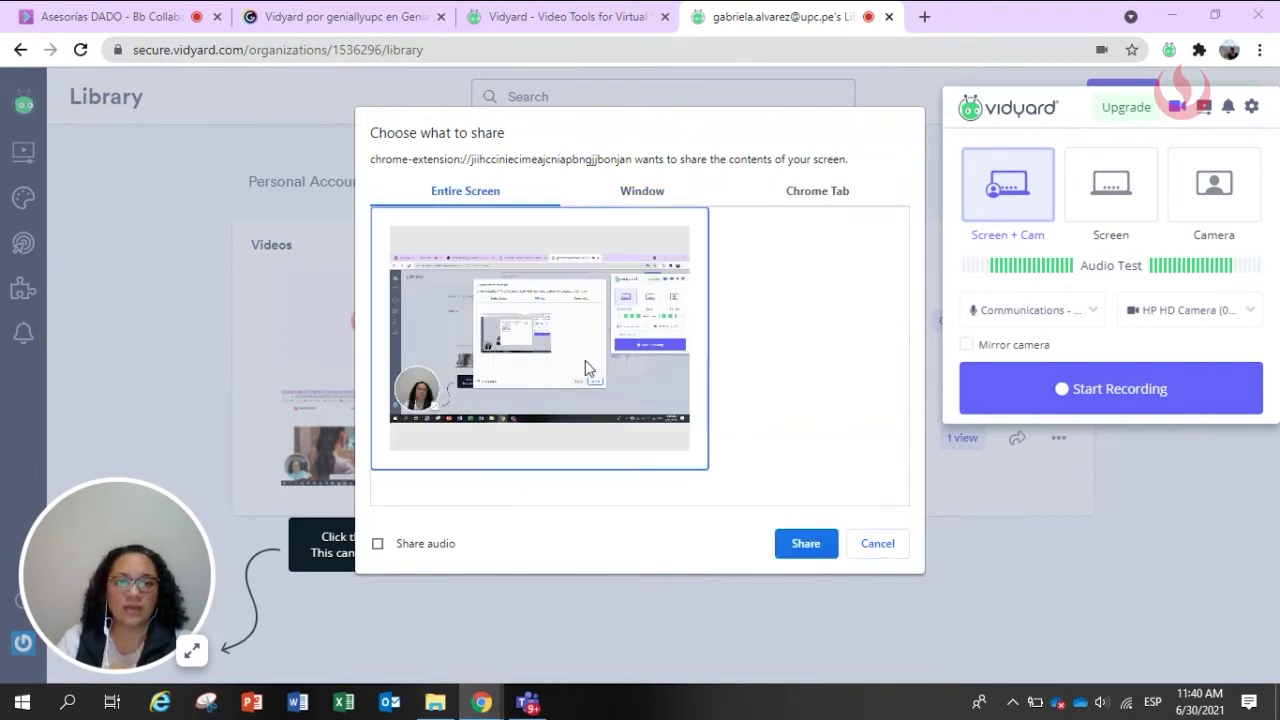
pyautogui.click(806, 545)
pyautogui.click(891, 656)
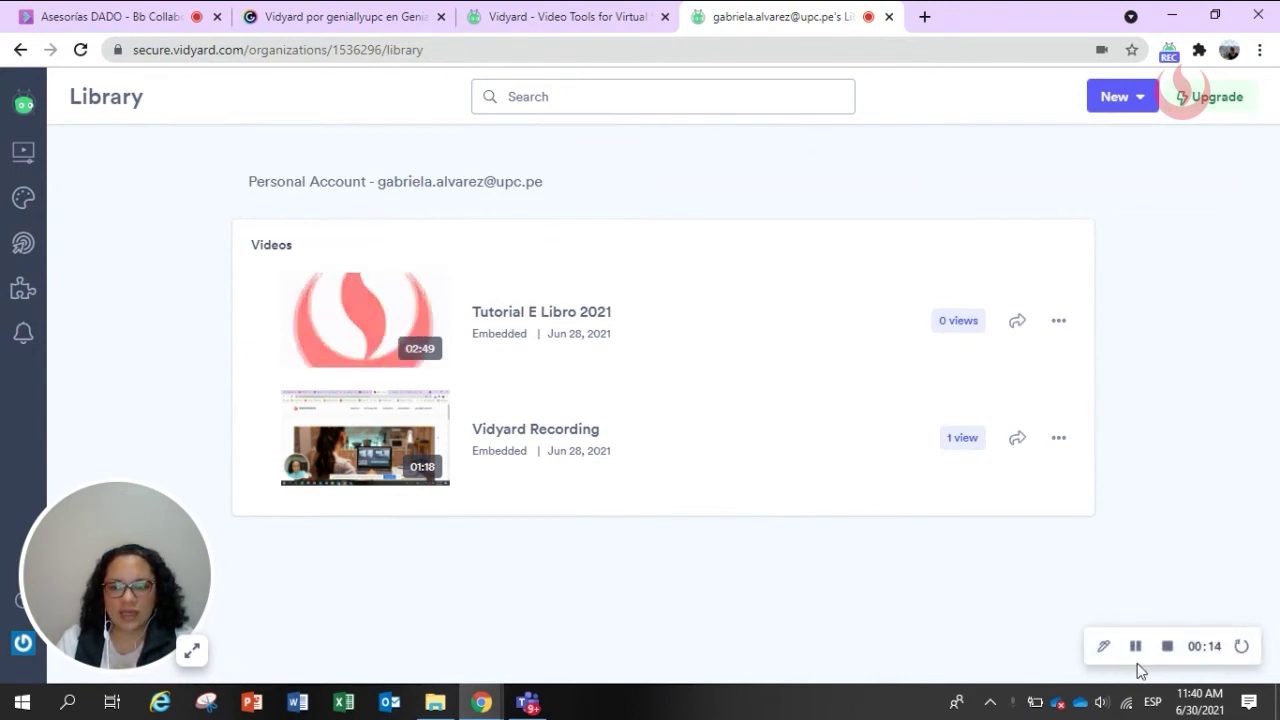
# With the drawing tool in red, draw arrows out from the library's sidebar icons and circle both videos' view counts
pyautogui.click(1108, 652)
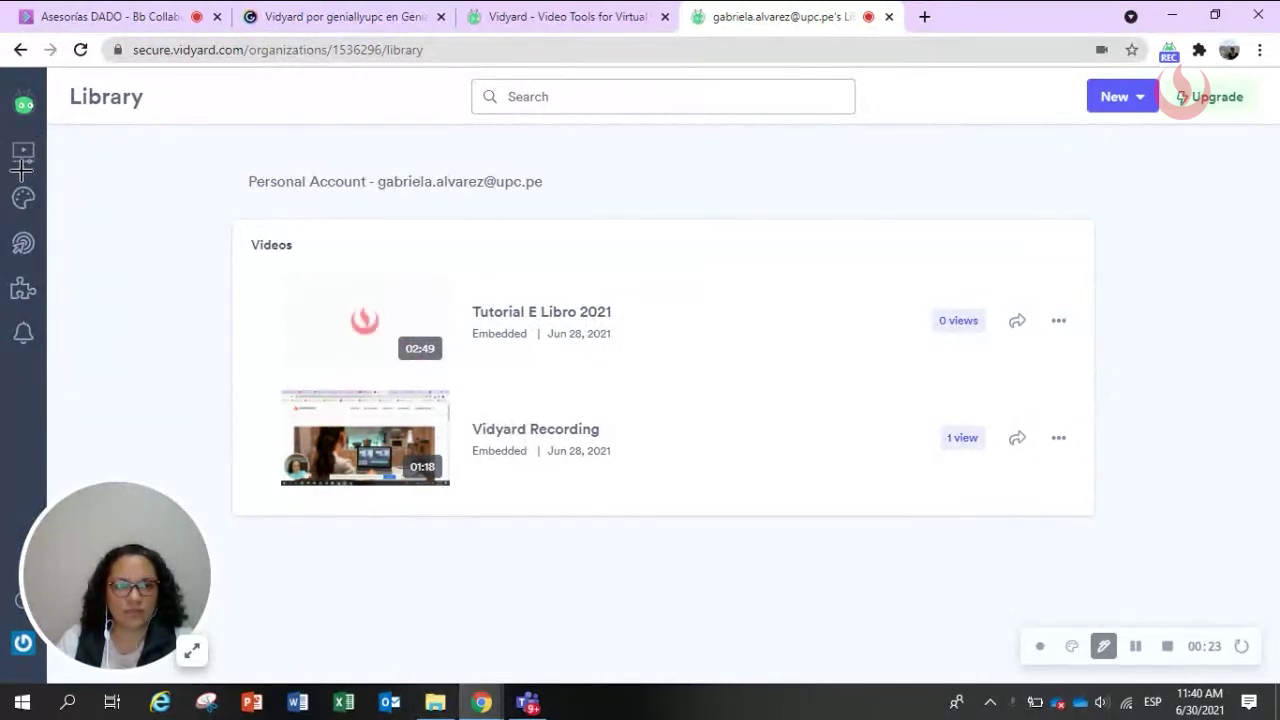
pyautogui.click(1072, 647)
pyautogui.click(1073, 488)
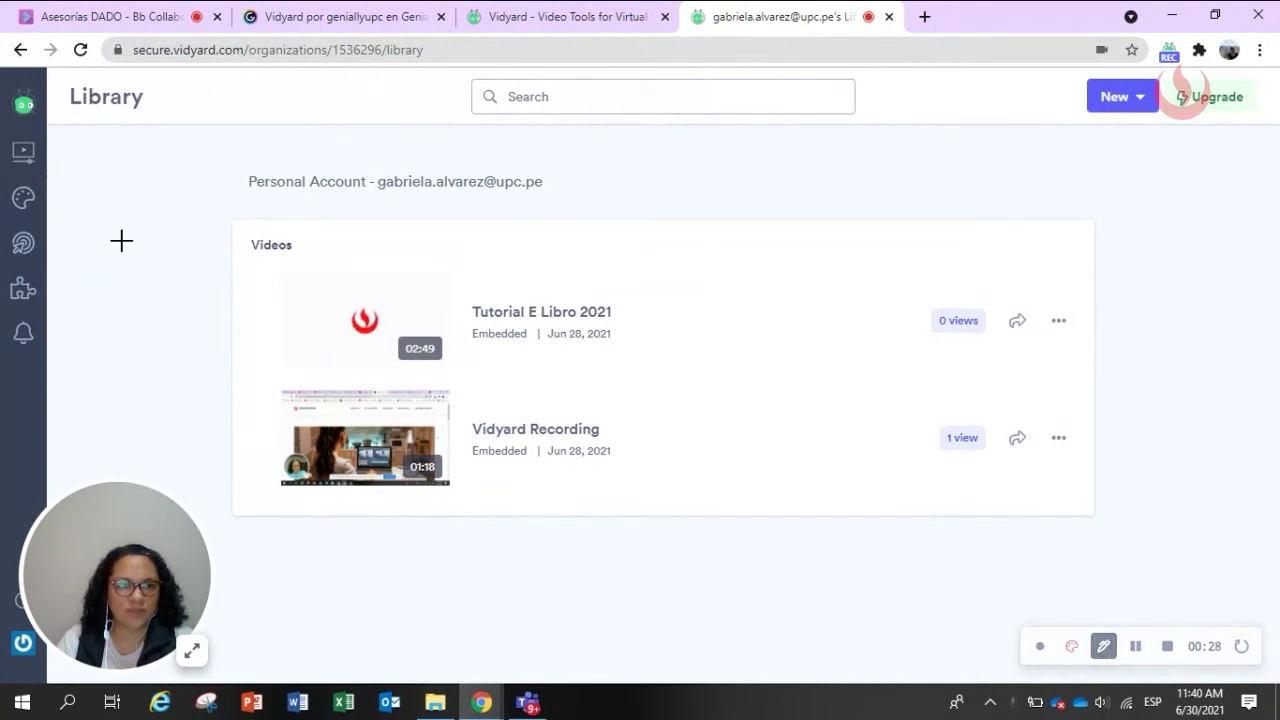
pyautogui.moveTo(28, 204); pyautogui.dragTo(71, 205)
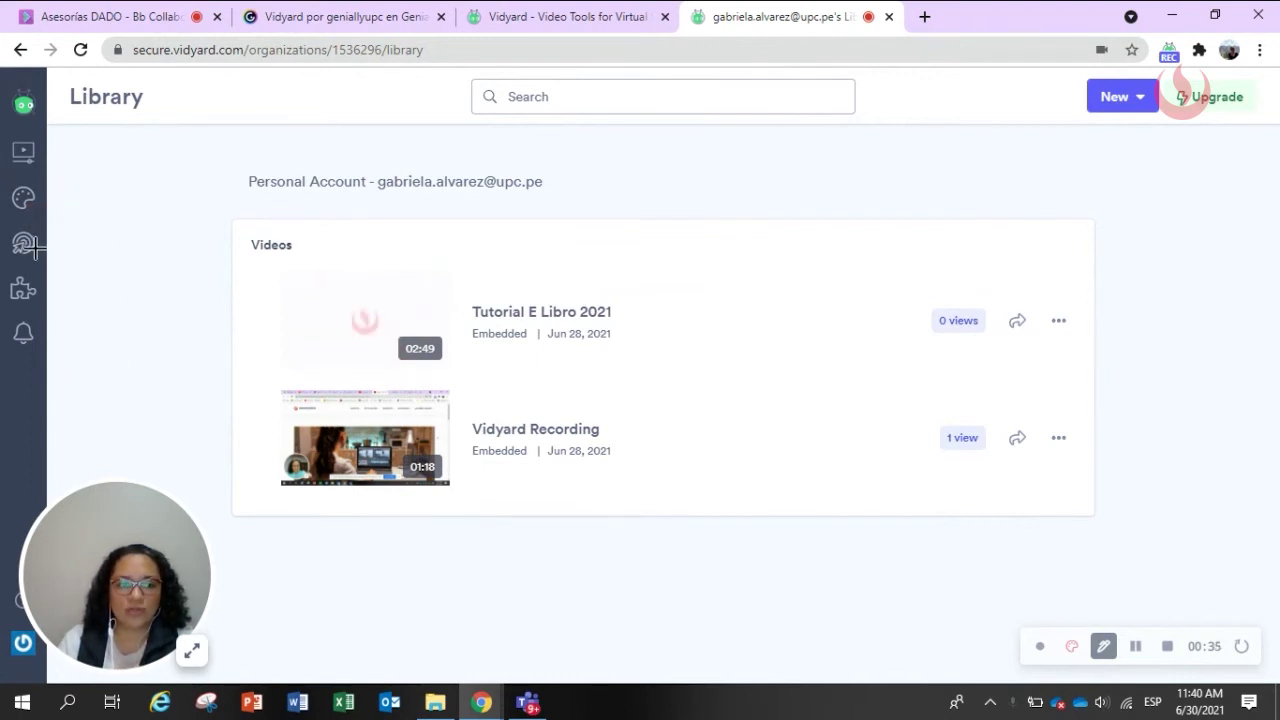
pyautogui.moveTo(80, 245); pyautogui.dragTo(95, 250)
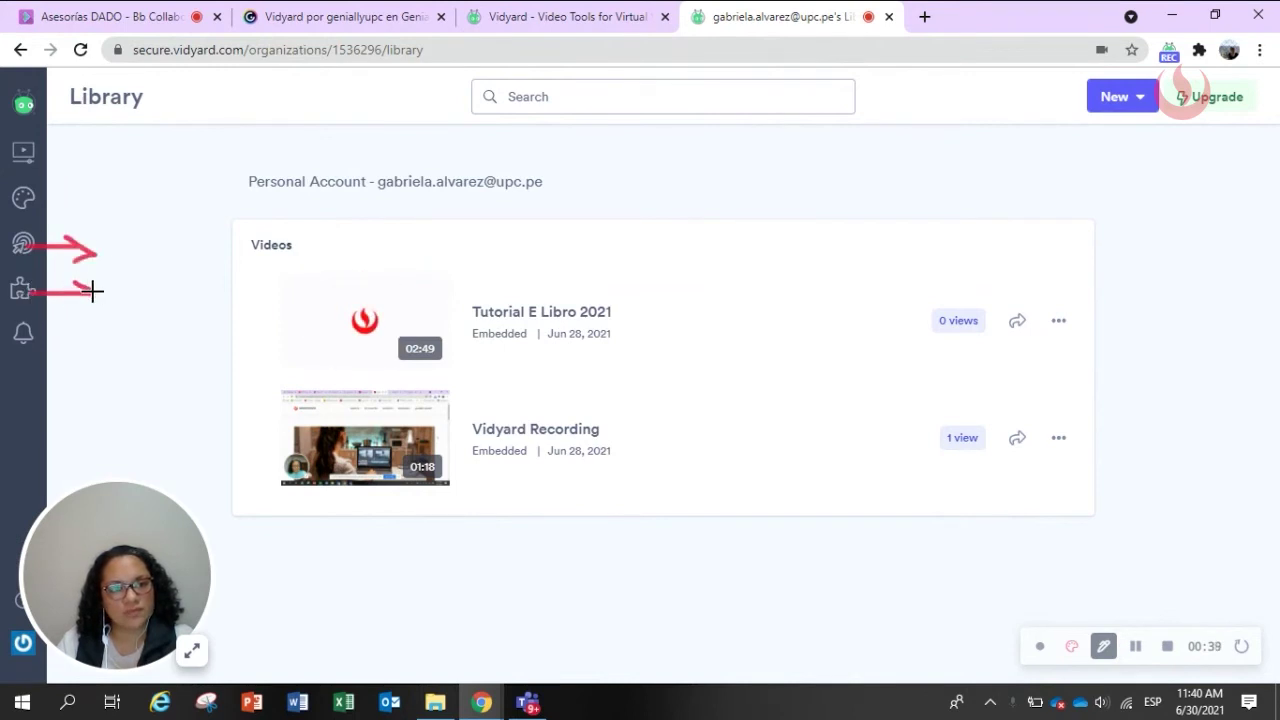
pyautogui.moveTo(20, 332); pyautogui.dragTo(104, 332)
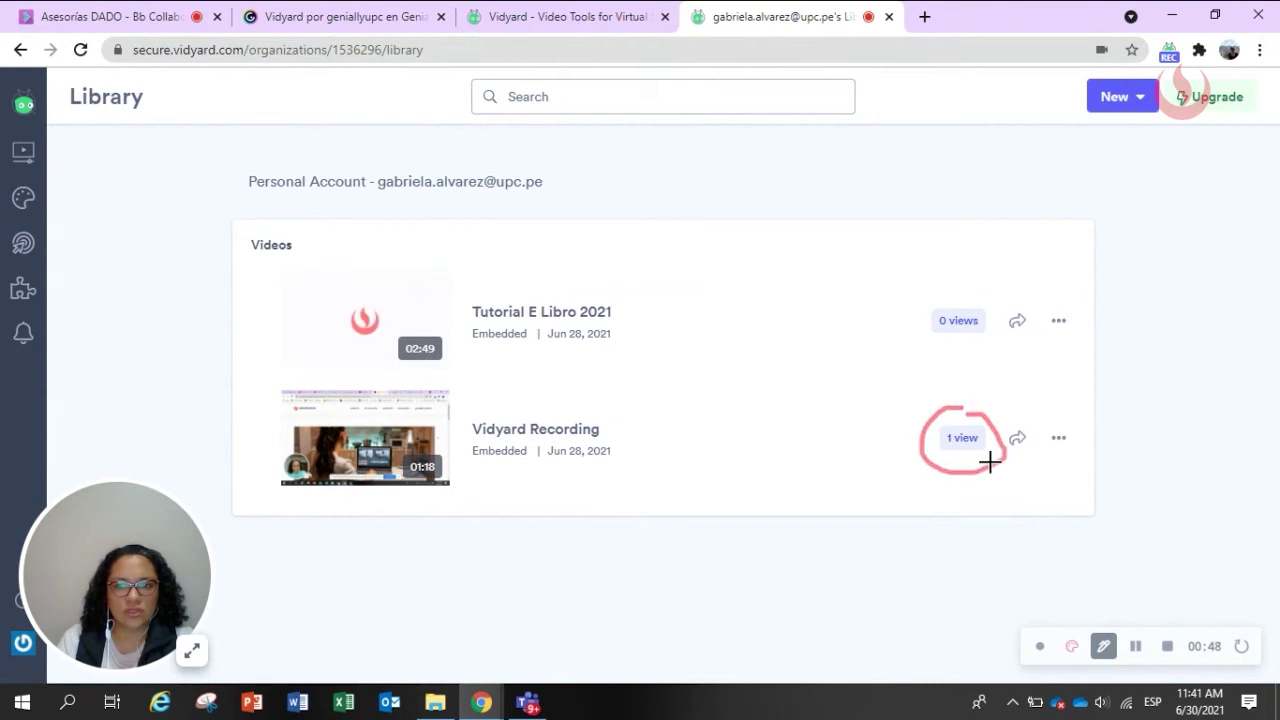
pyautogui.moveTo(948, 460)
pyautogui.mouseDown()
pyautogui.moveTo(946, 471)
pyautogui.moveTo(1036, 430)
pyautogui.mouseUp()
pyautogui.moveTo(928, 296)
pyautogui.mouseDown()
pyautogui.moveTo(923, 306)
pyautogui.moveTo(971, 286)
pyautogui.moveTo(922, 341)
pyautogui.mouseUp()
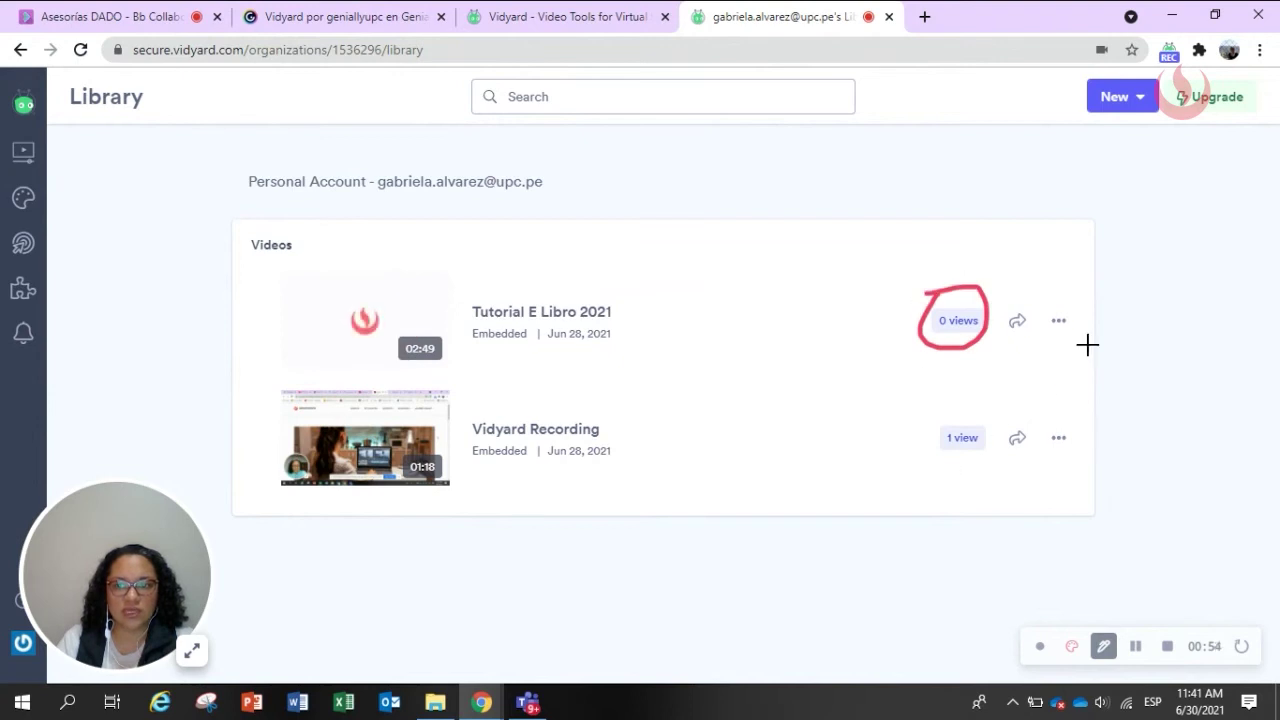
# Look at the pen's colour and thickness choices, then turn off drawing and stop the recording
pyautogui.click(1071, 646)
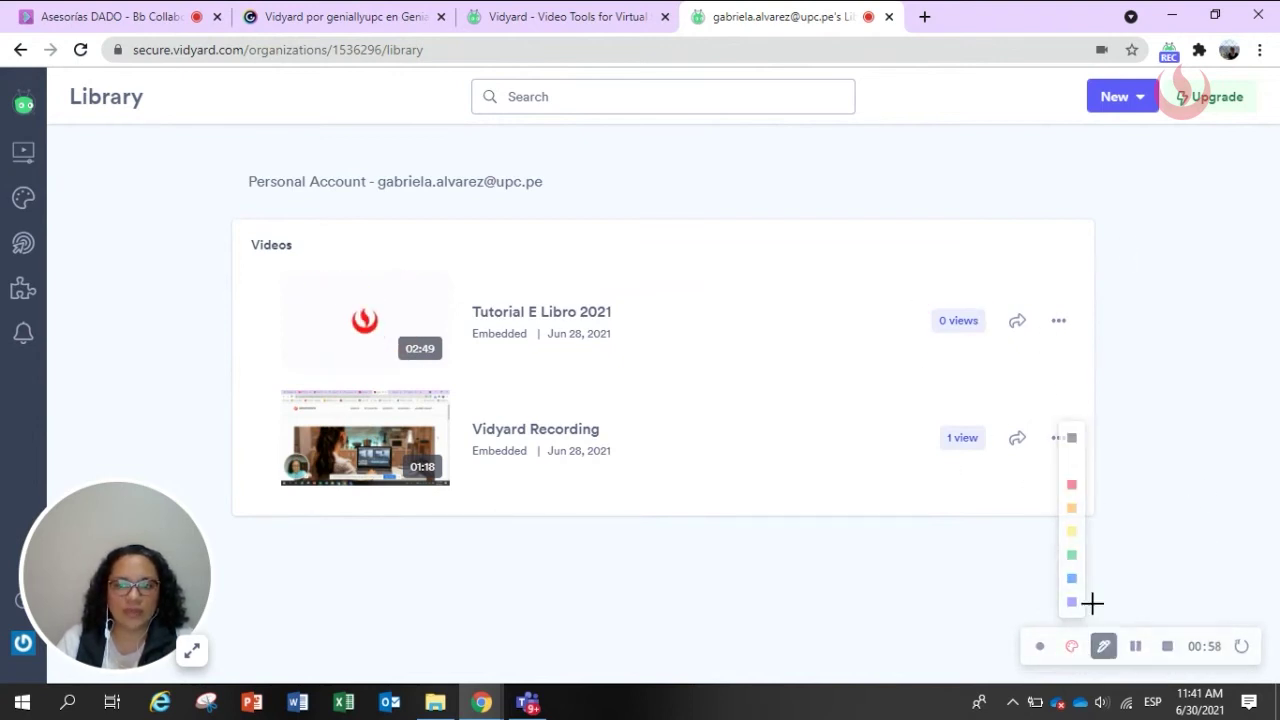
pyautogui.click(1040, 648)
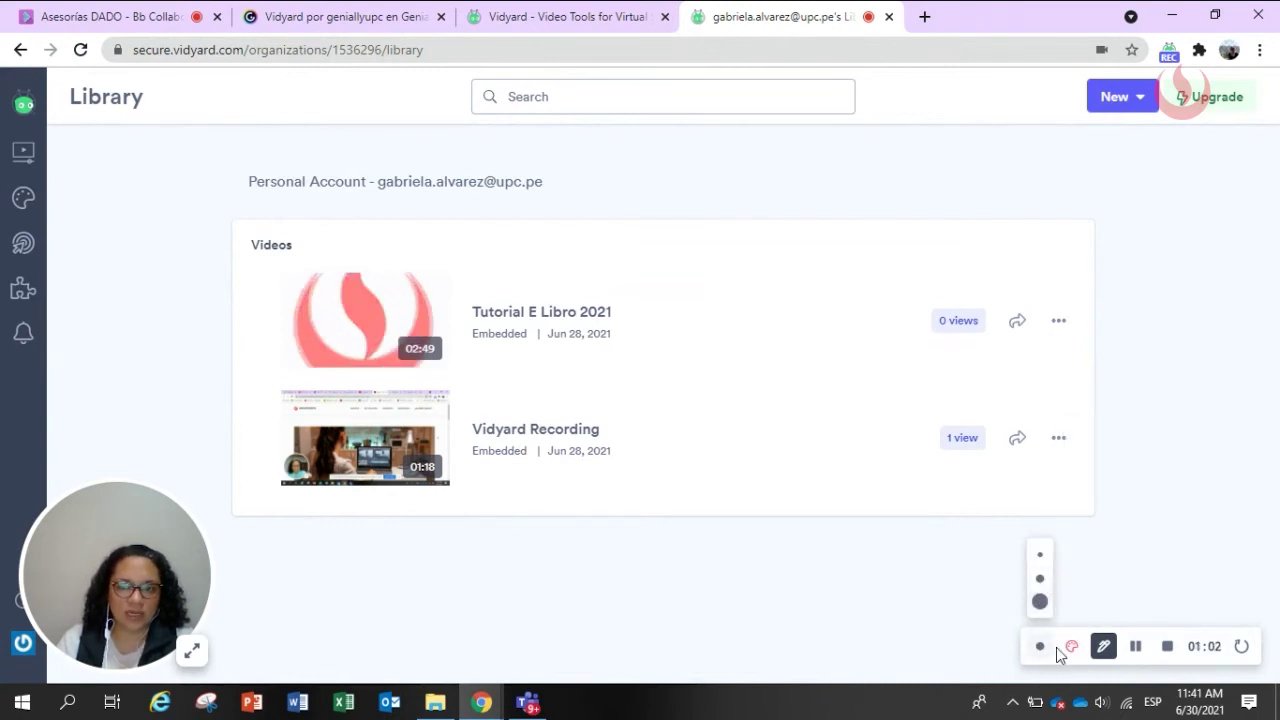
pyautogui.click(1104, 650)
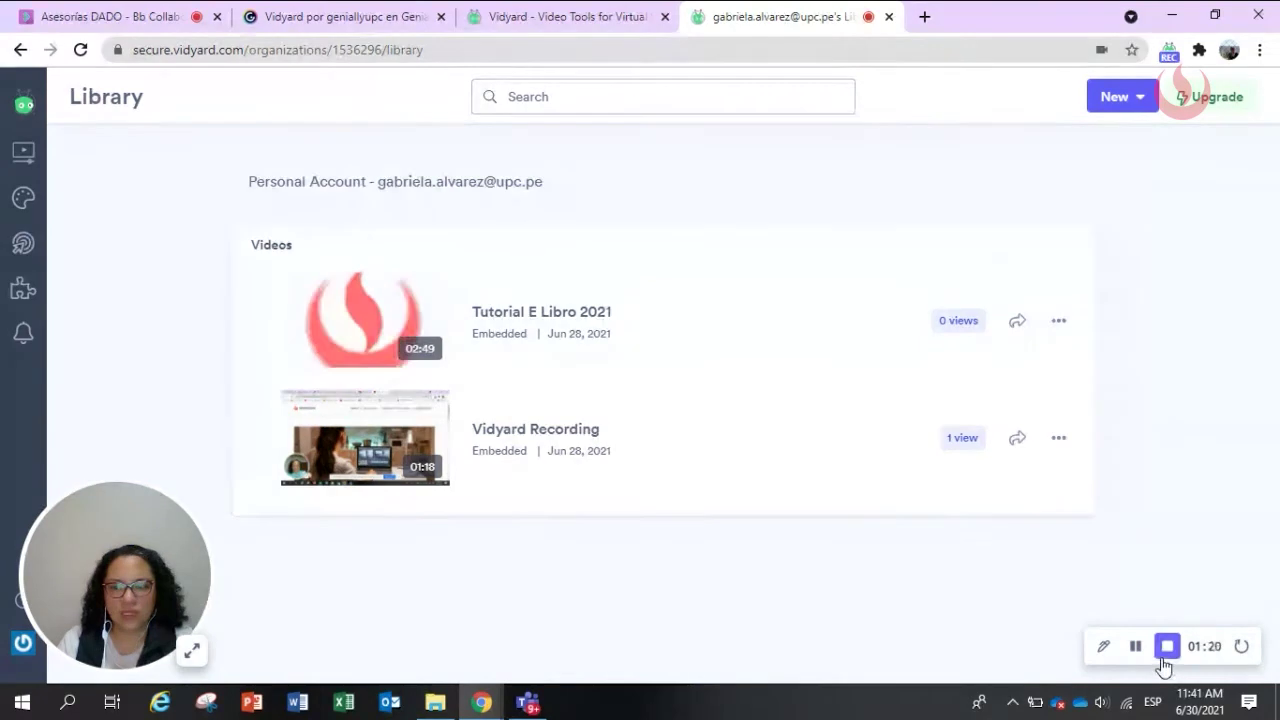
pyautogui.click(1168, 647)
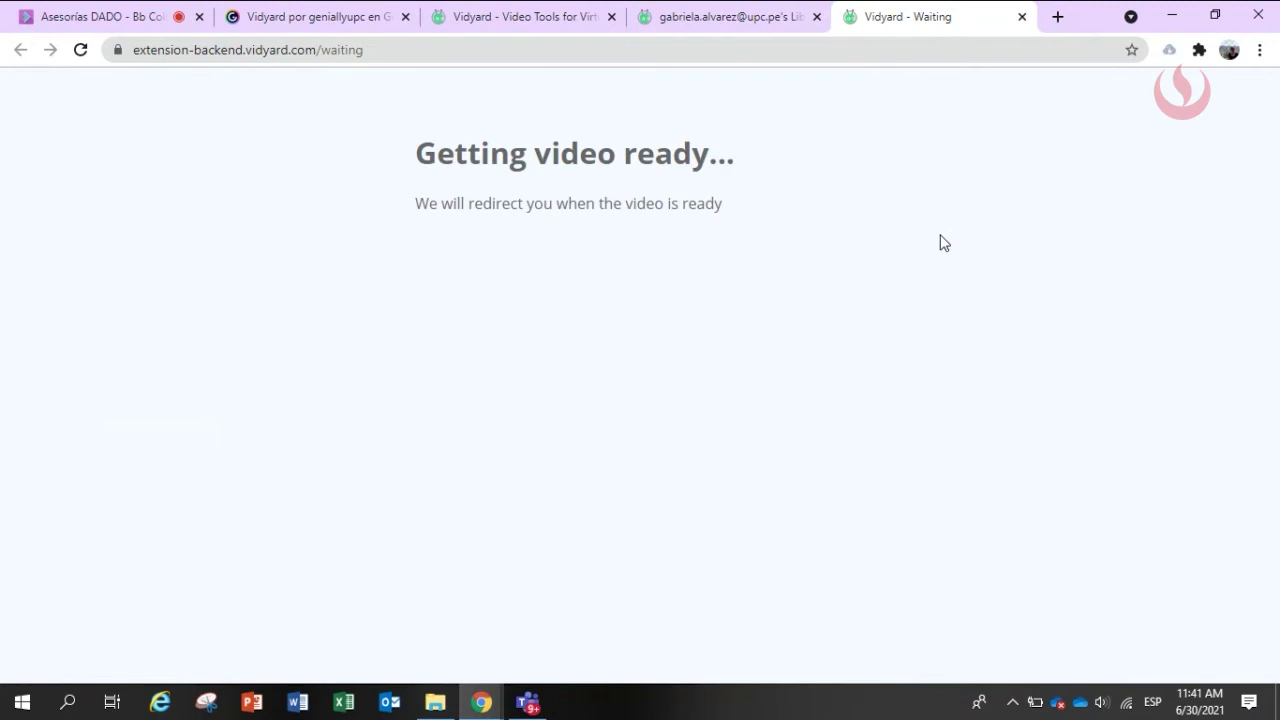
# Return to the open video library, dismiss the screen notification, and look at the actions available for the Vidyard Recording video
pyautogui.click(687, 10)
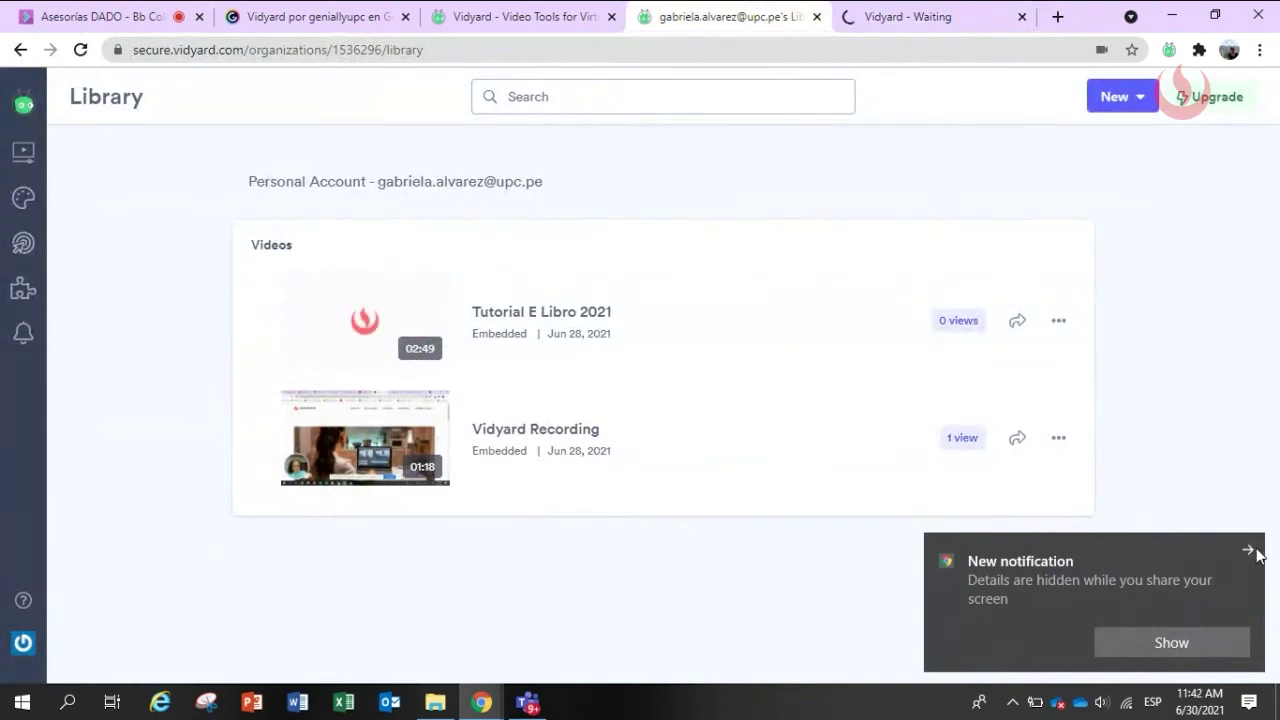
pyautogui.click(1250, 553)
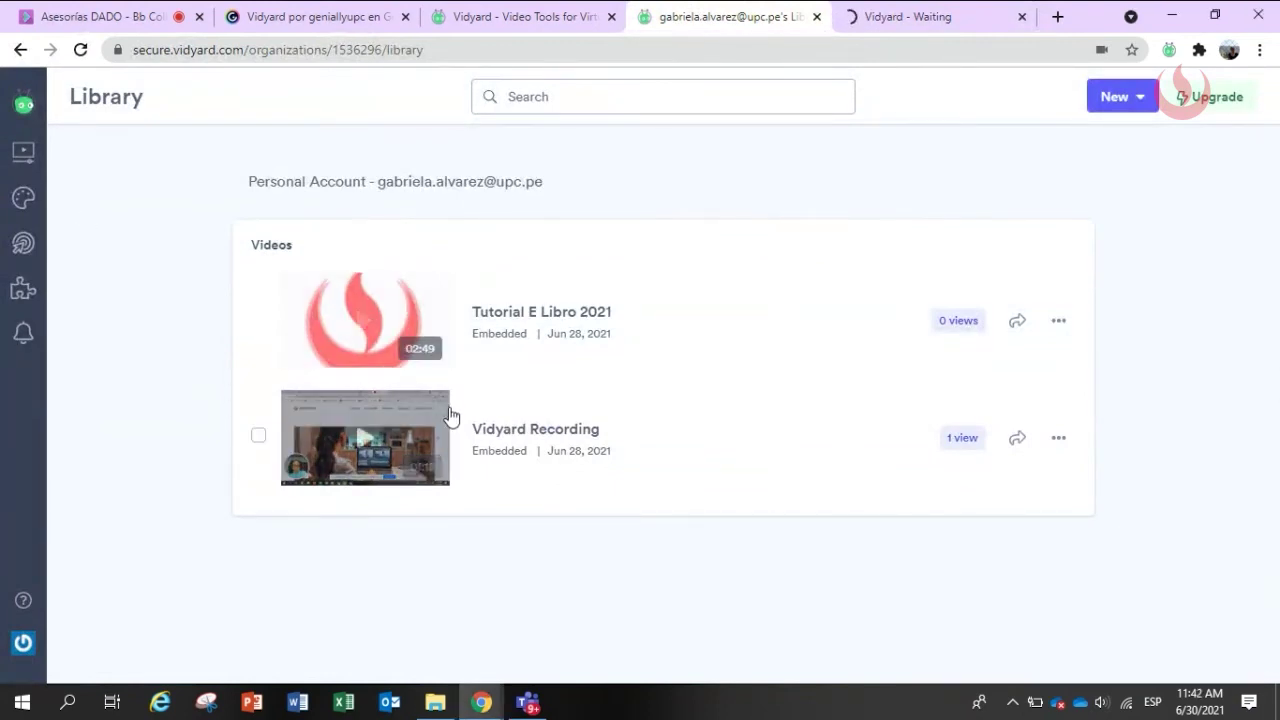
pyautogui.click(1059, 444)
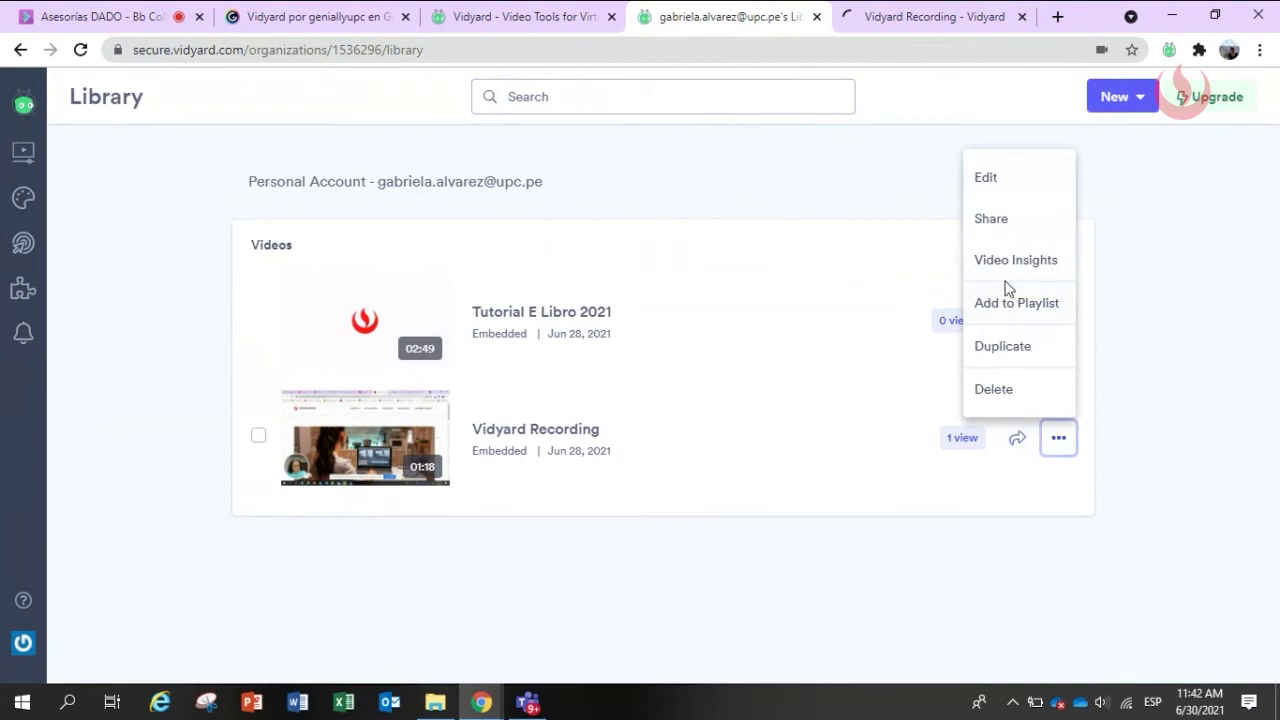
pyautogui.click(1110, 420)
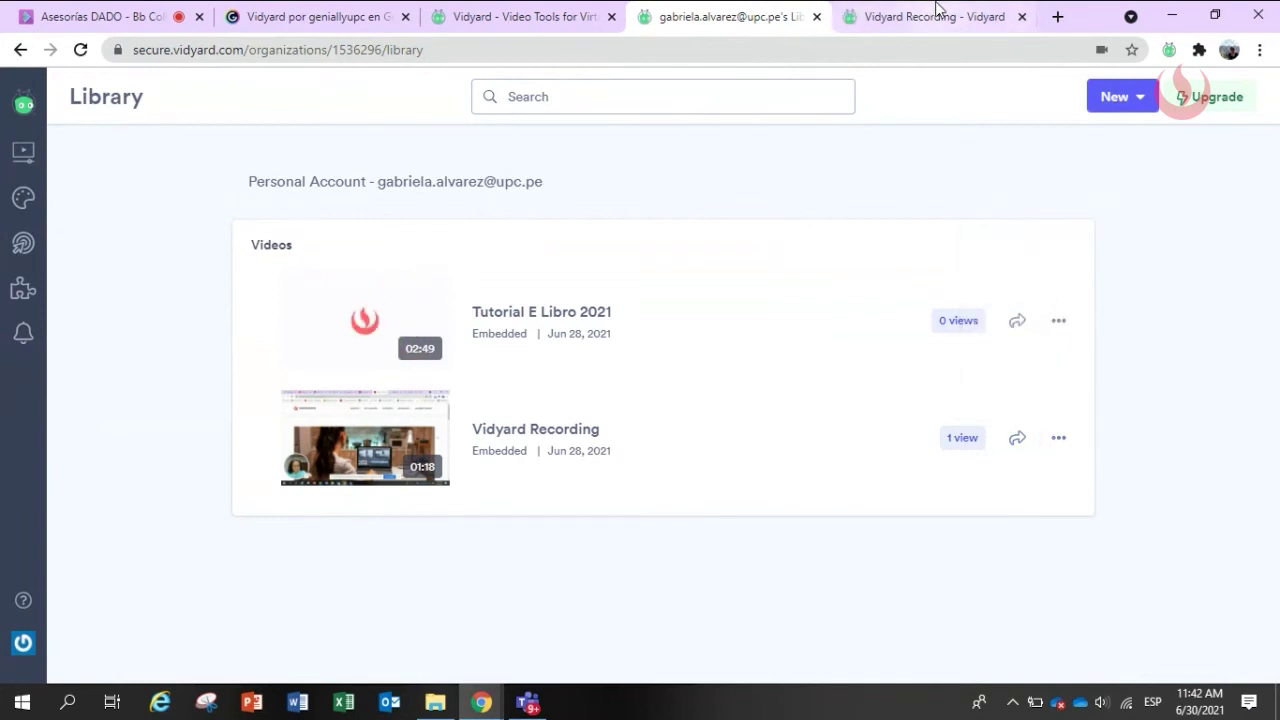
# Open the new recording's edit page and look over its name, video preview, download options and thumbnail section
pyautogui.click(937, 12)
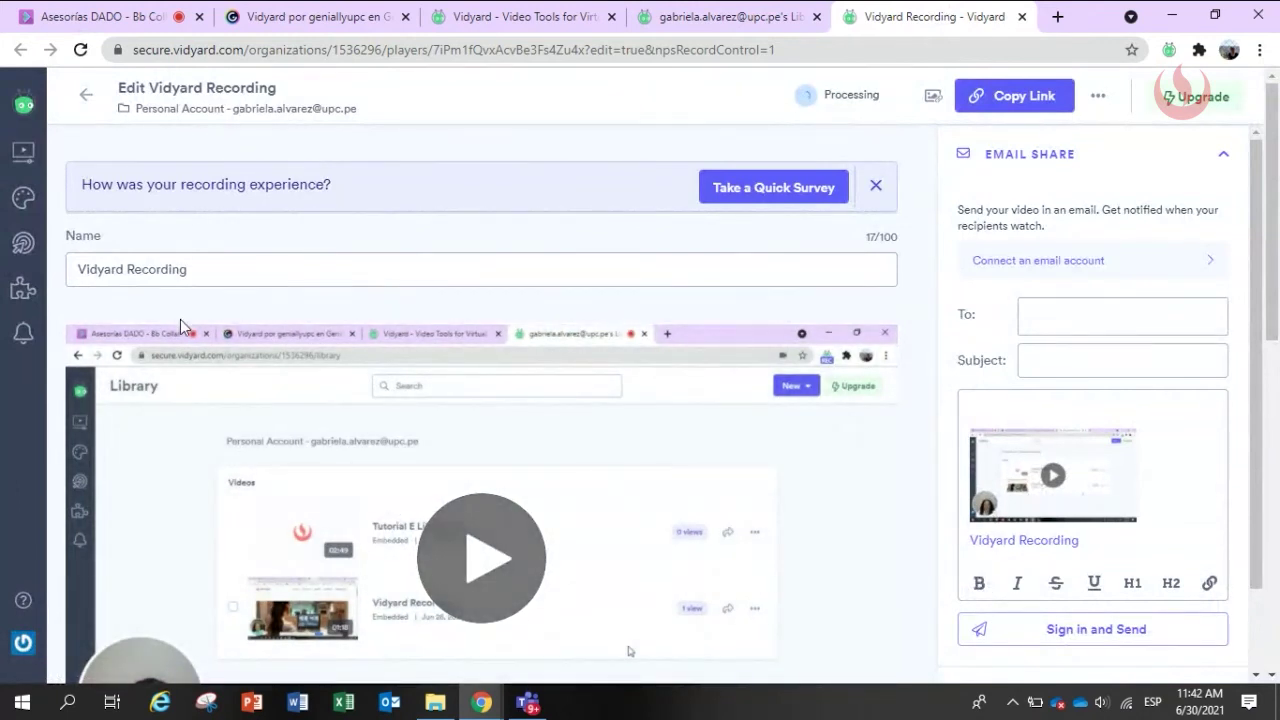
pyautogui.scroll(-1, 180, 320)
pyautogui.scroll(-5, 323, 283)
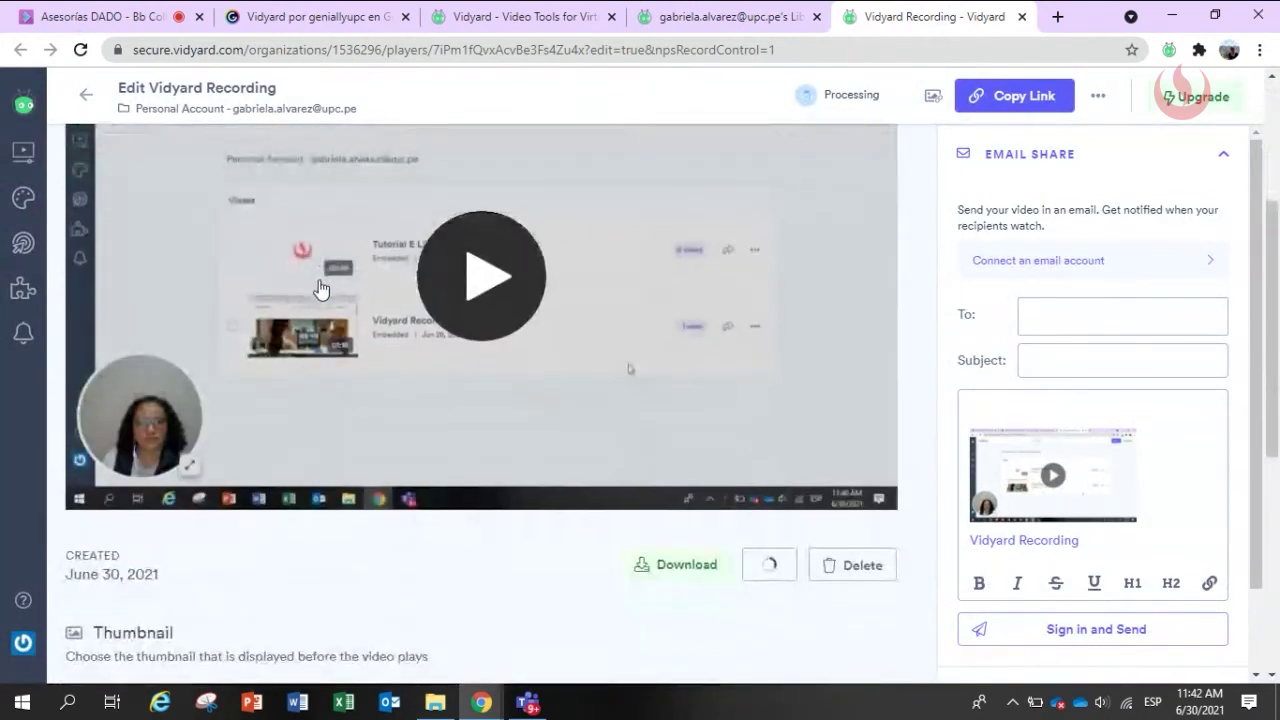
pyautogui.scroll(2, 320, 285)
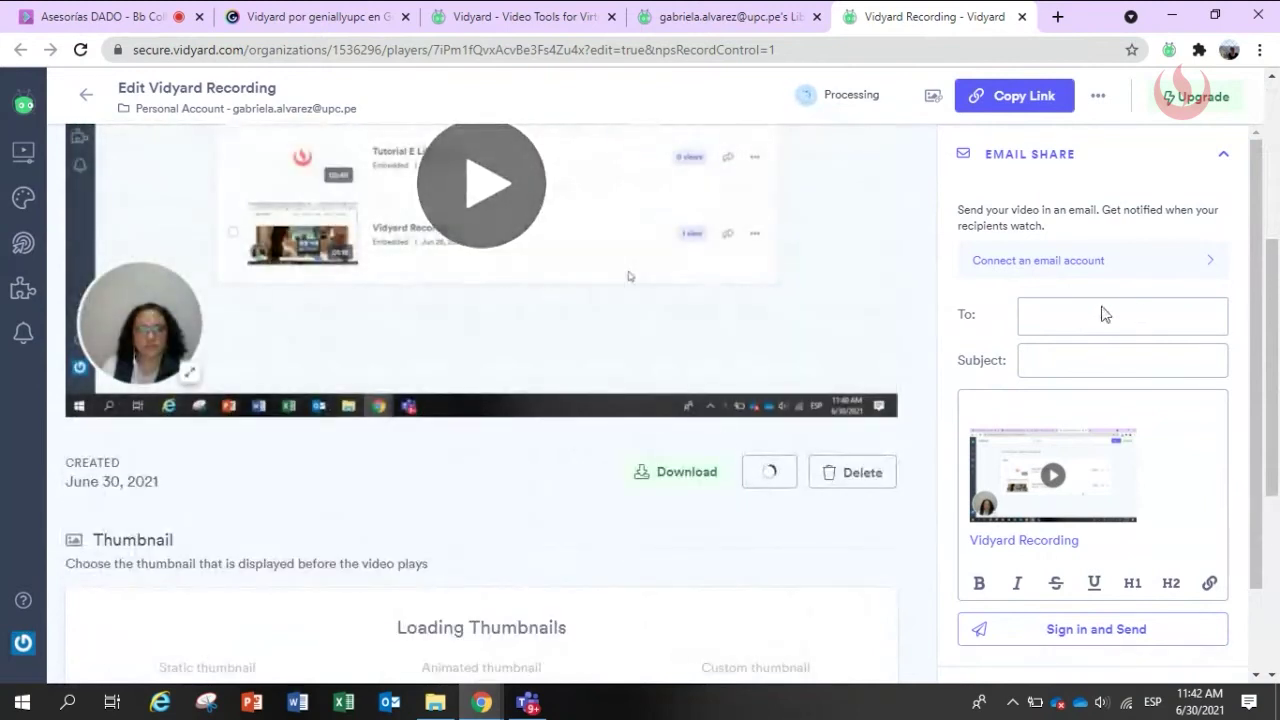
pyautogui.scroll(2, 1060, 250)
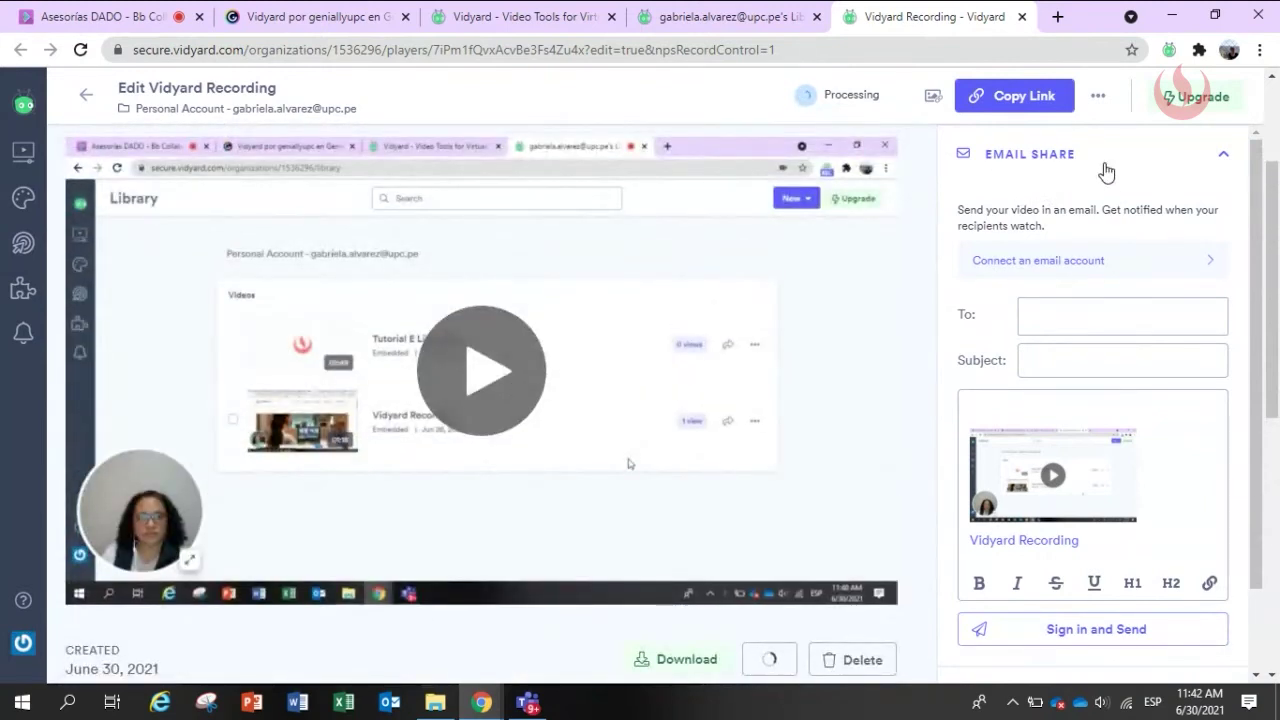
# Examine the email sharing form's recipient, message and formatting options, and the download, trim and delete options below the video
pyautogui.click(1095, 325)
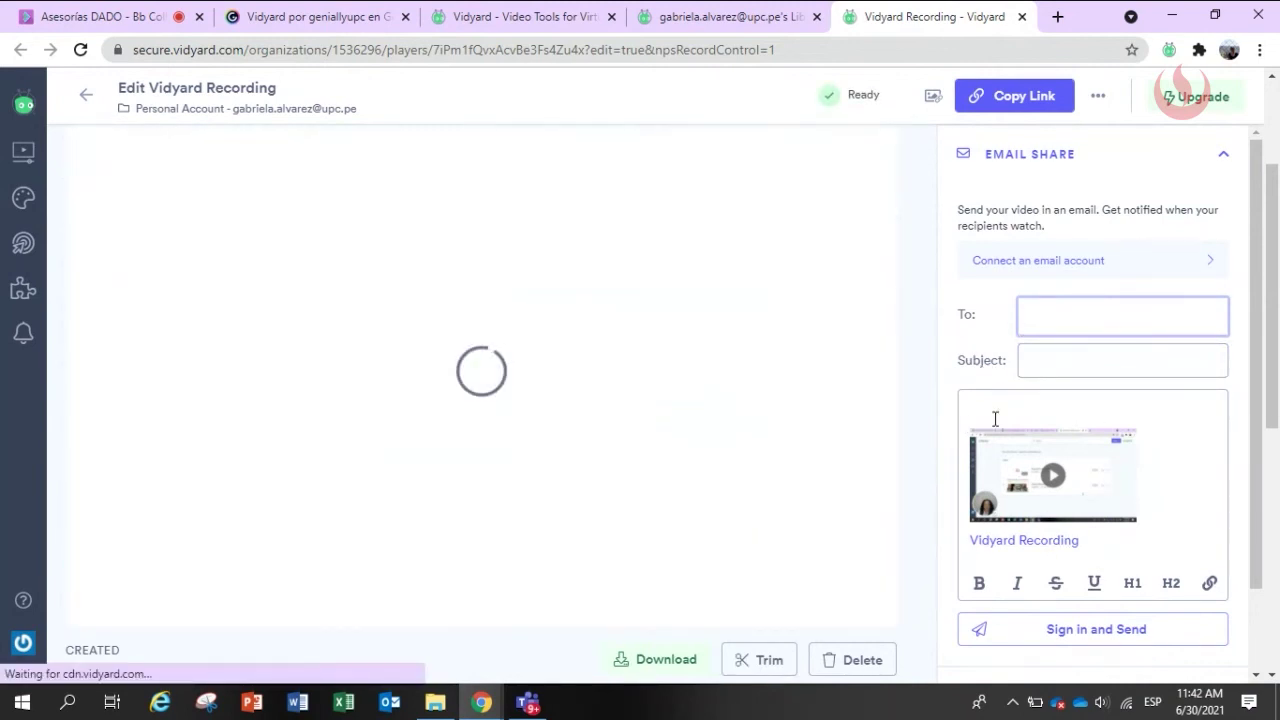
pyautogui.click(972, 408)
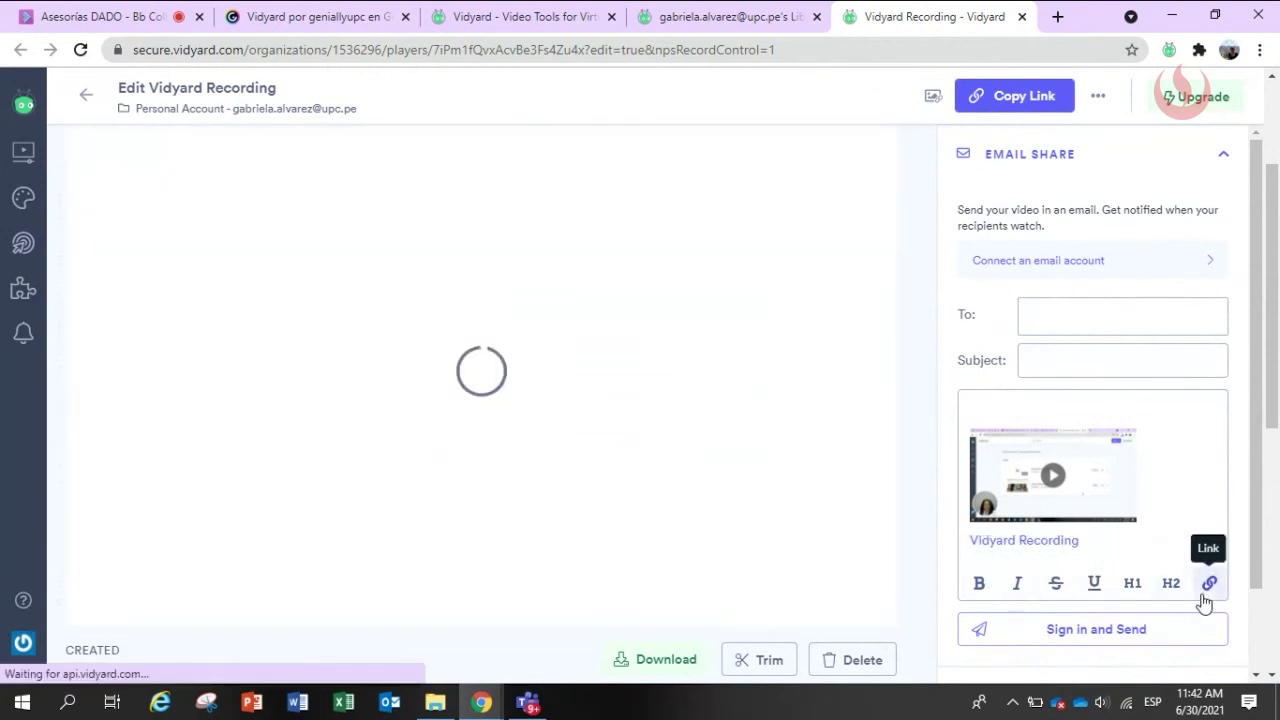
pyautogui.click(1206, 396)
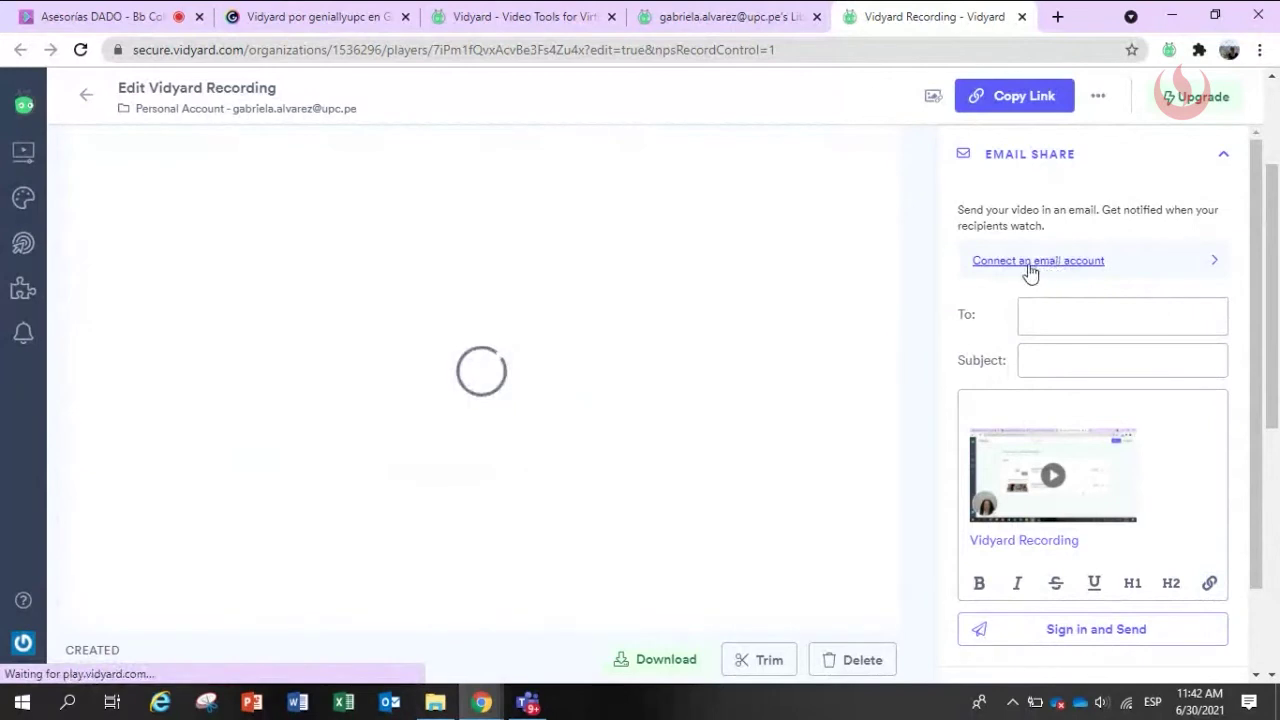
pyautogui.scroll(-1, 771, 472)
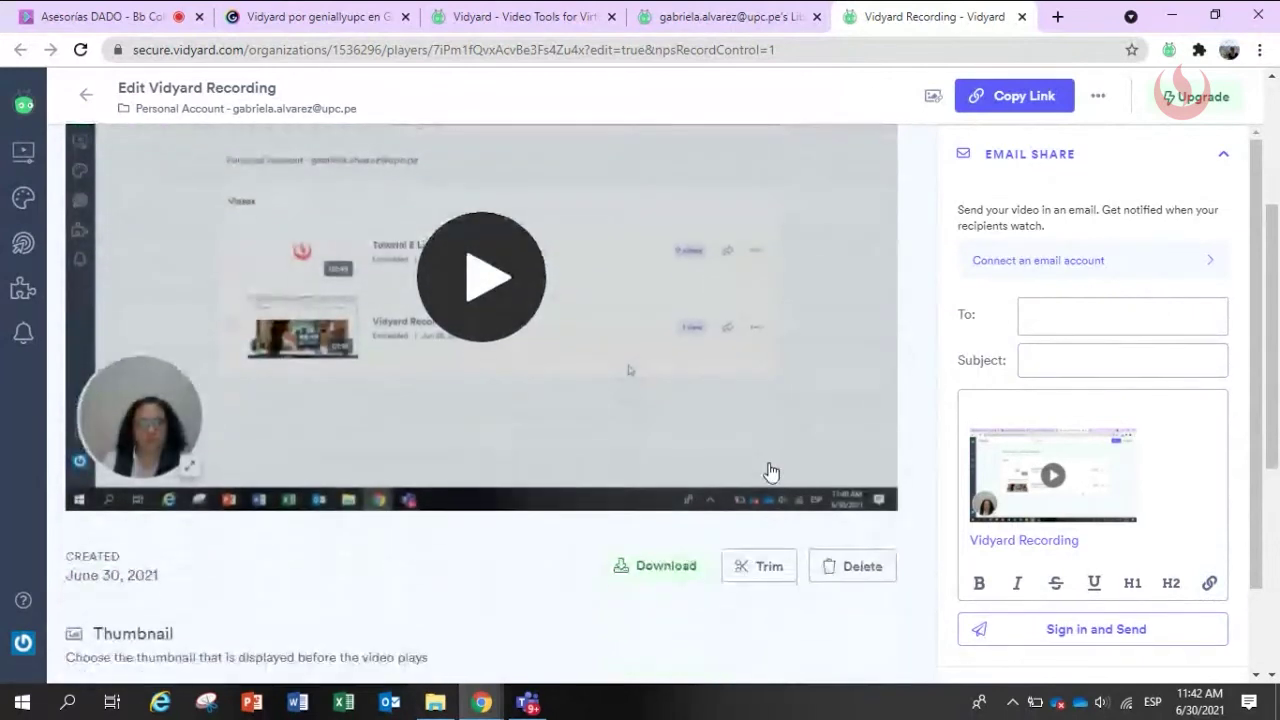
pyautogui.scroll(-1, 771, 472)
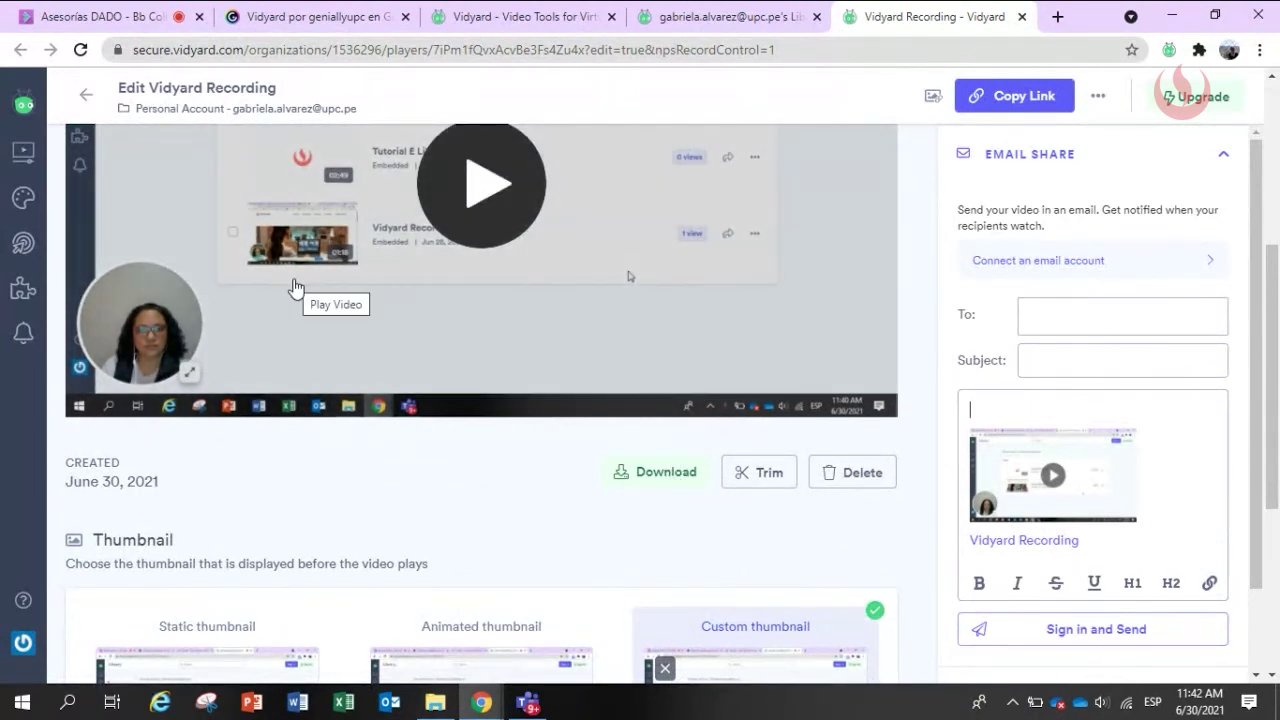
# Try the animated thumbnail for the recording and check it in the video preview
pyautogui.scroll(-4, 545, 440)
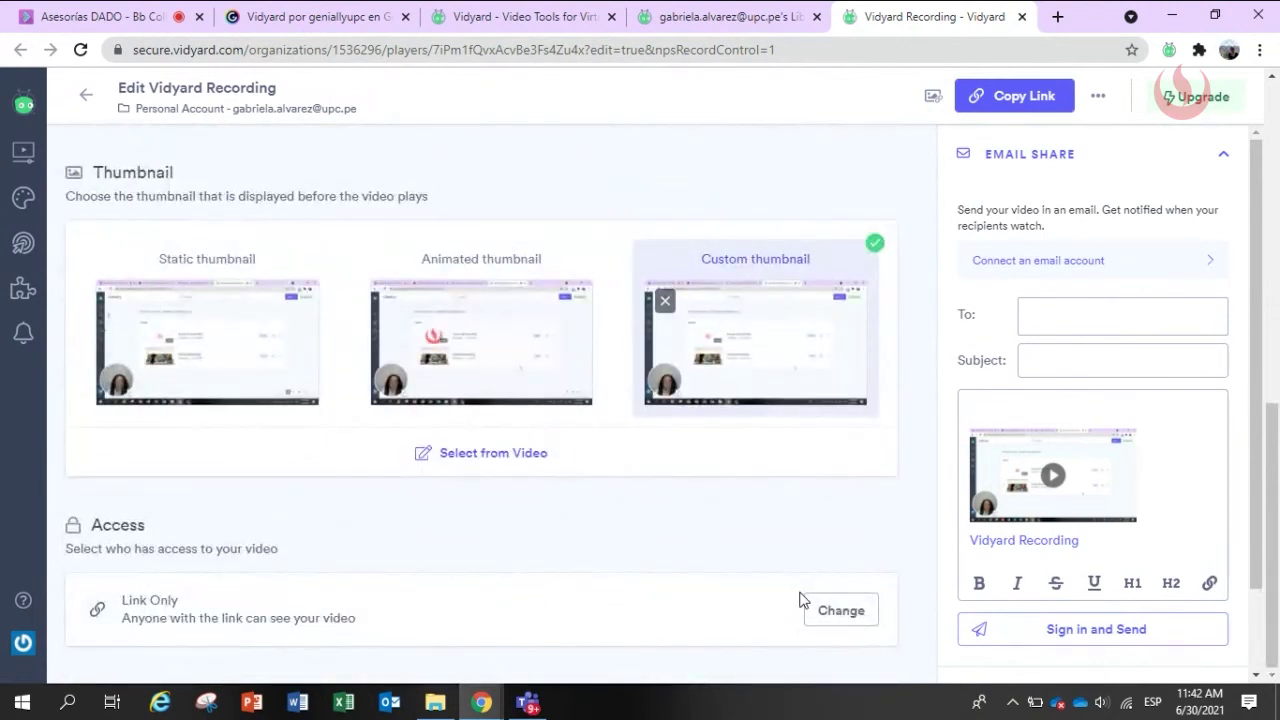
pyautogui.scroll(2, 800, 600)
pyautogui.click(484, 546)
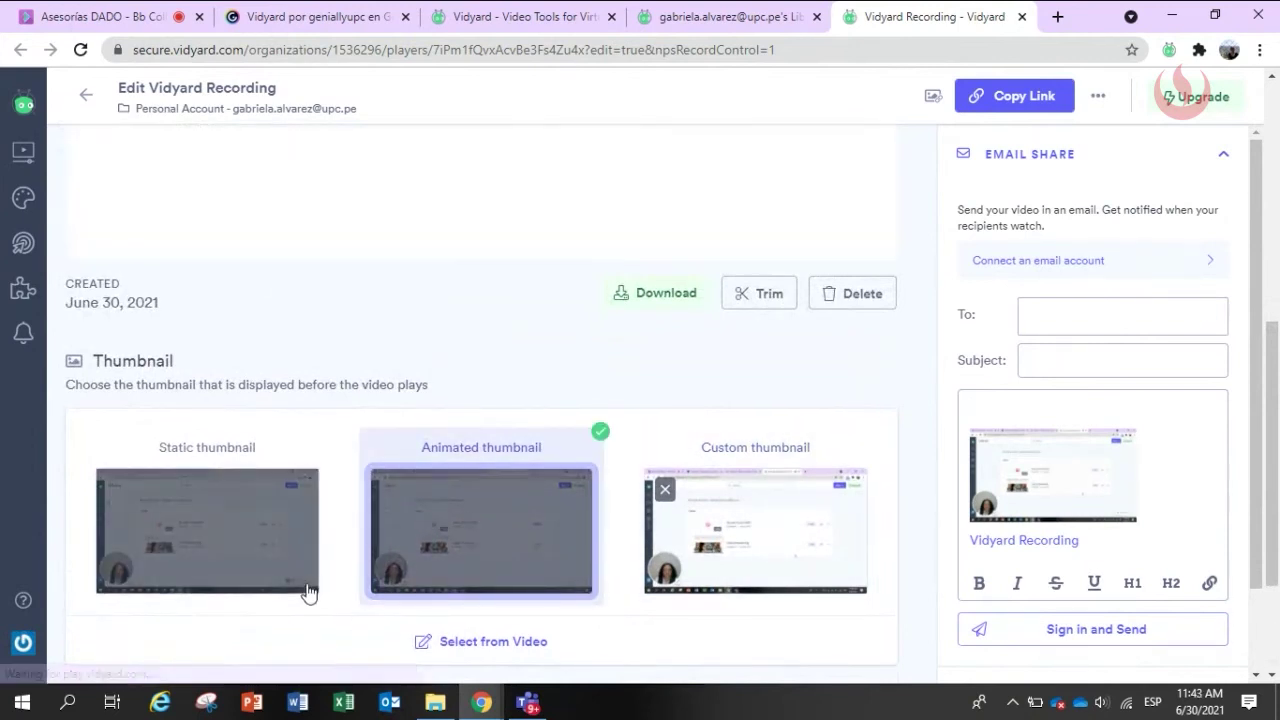
pyautogui.scroll(3, 308, 592)
pyautogui.scroll(-3, 309, 591)
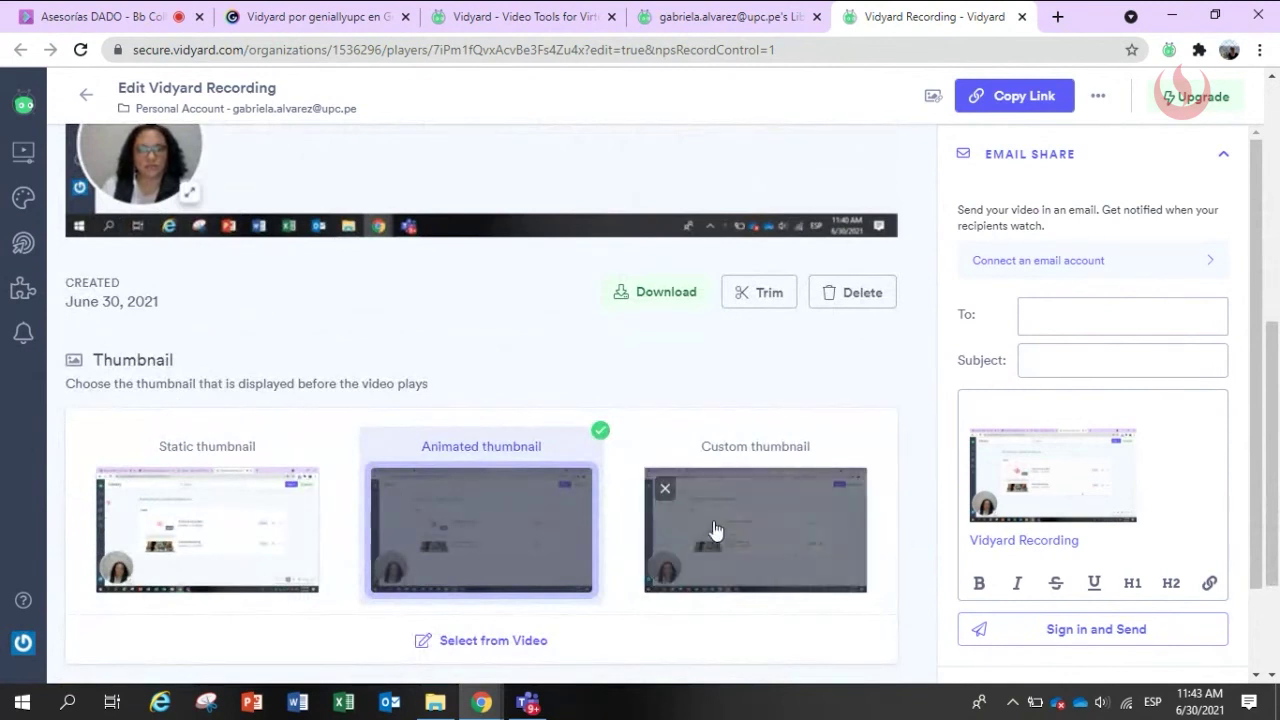
pyautogui.scroll(3, 389, 598)
pyautogui.scroll(2, 386, 603)
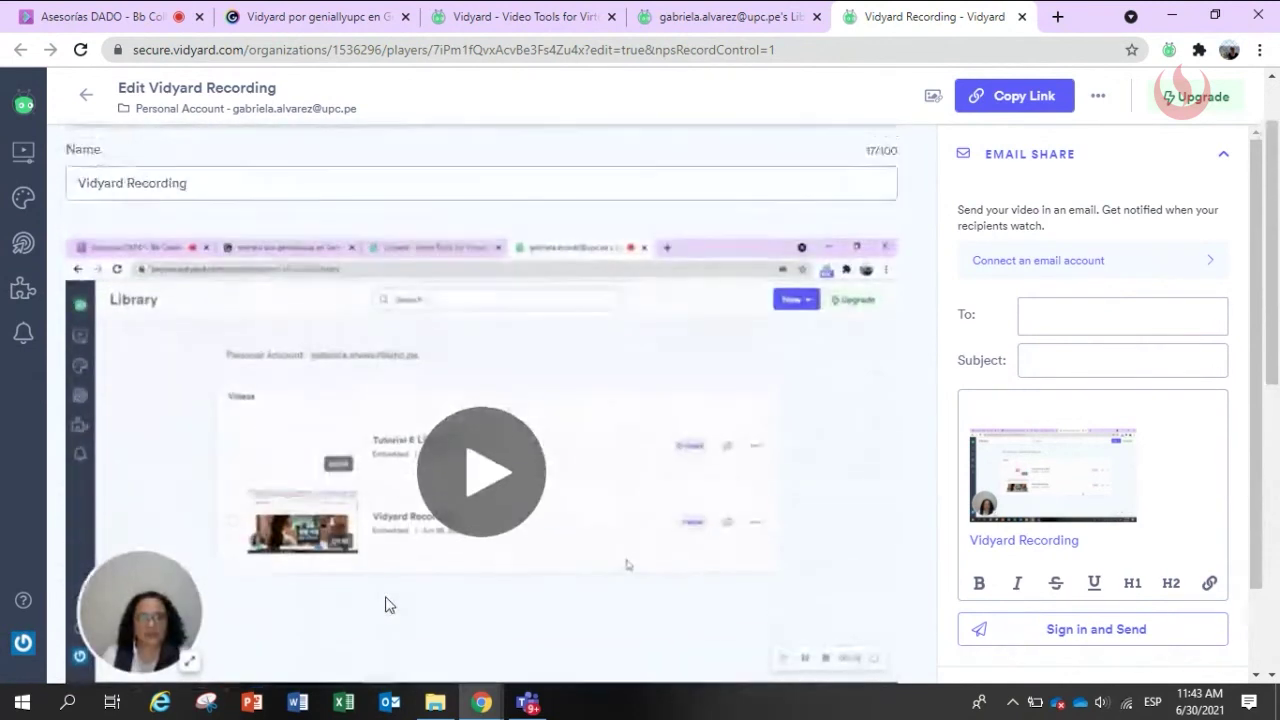
pyautogui.scroll(-6, 480, 580)
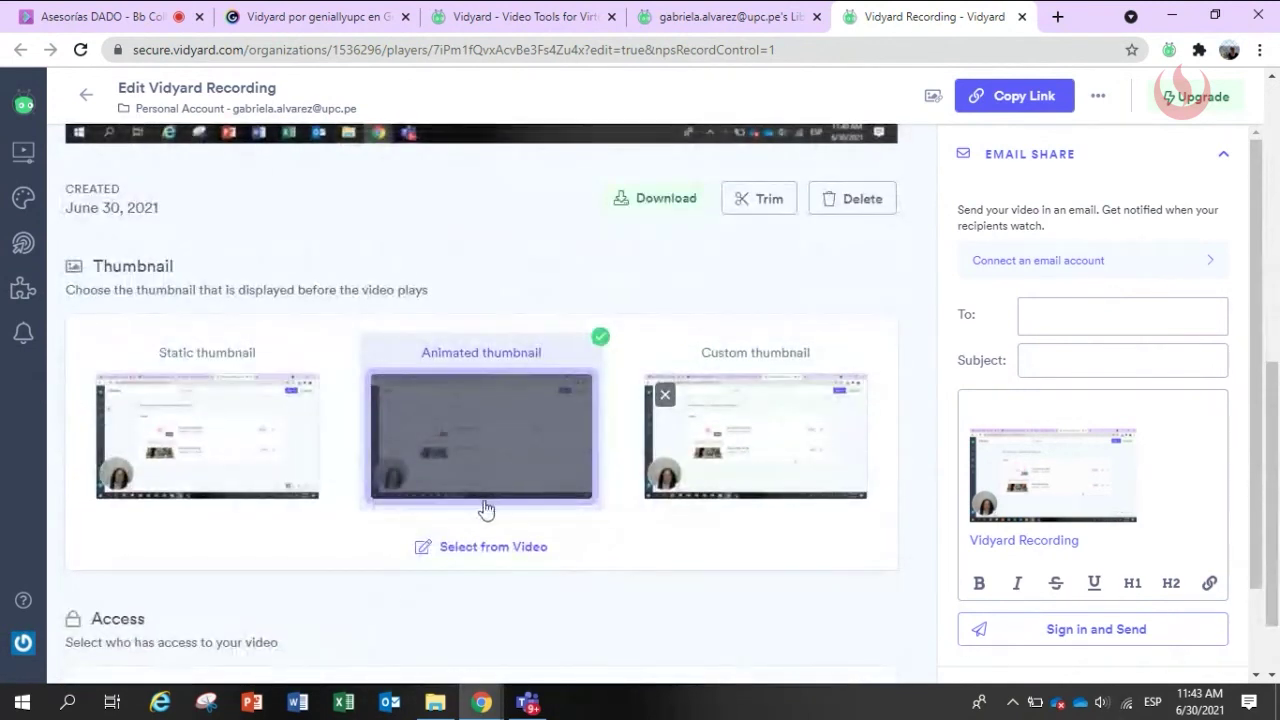
# Try the static thumbnail for the recording and check it in the video preview
pyautogui.click(250, 476)
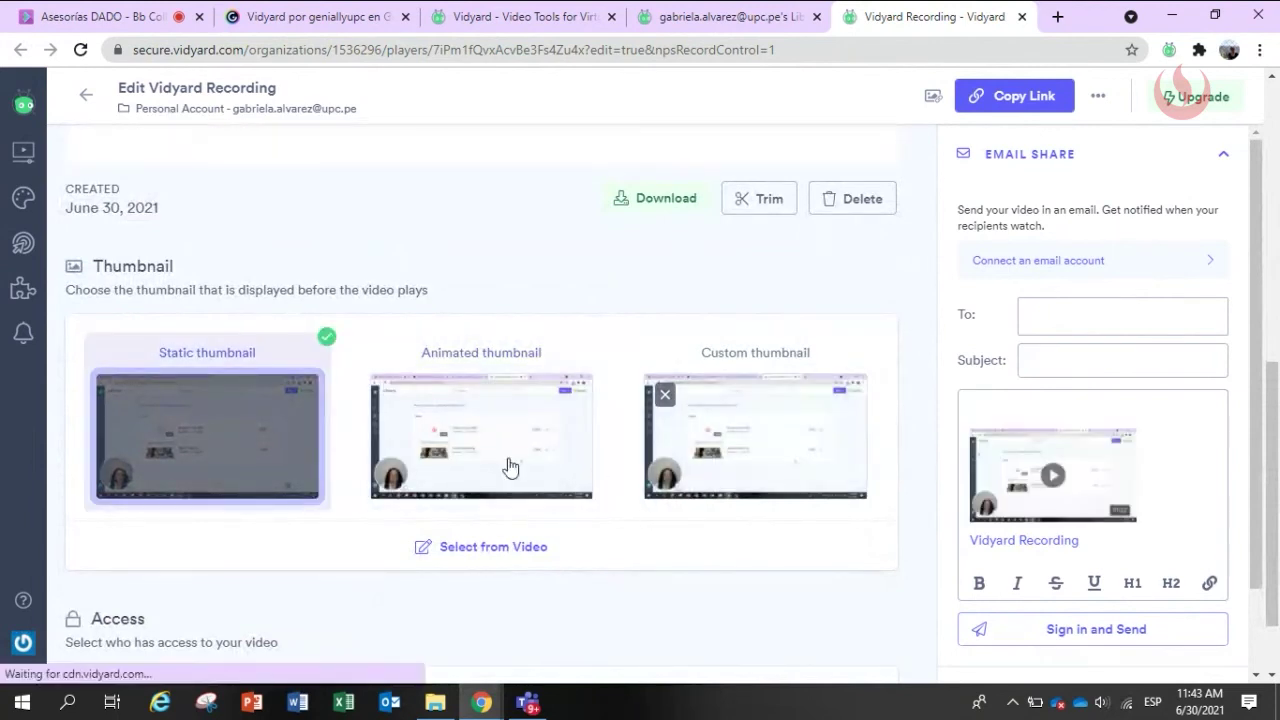
pyautogui.scroll(4, 594, 491)
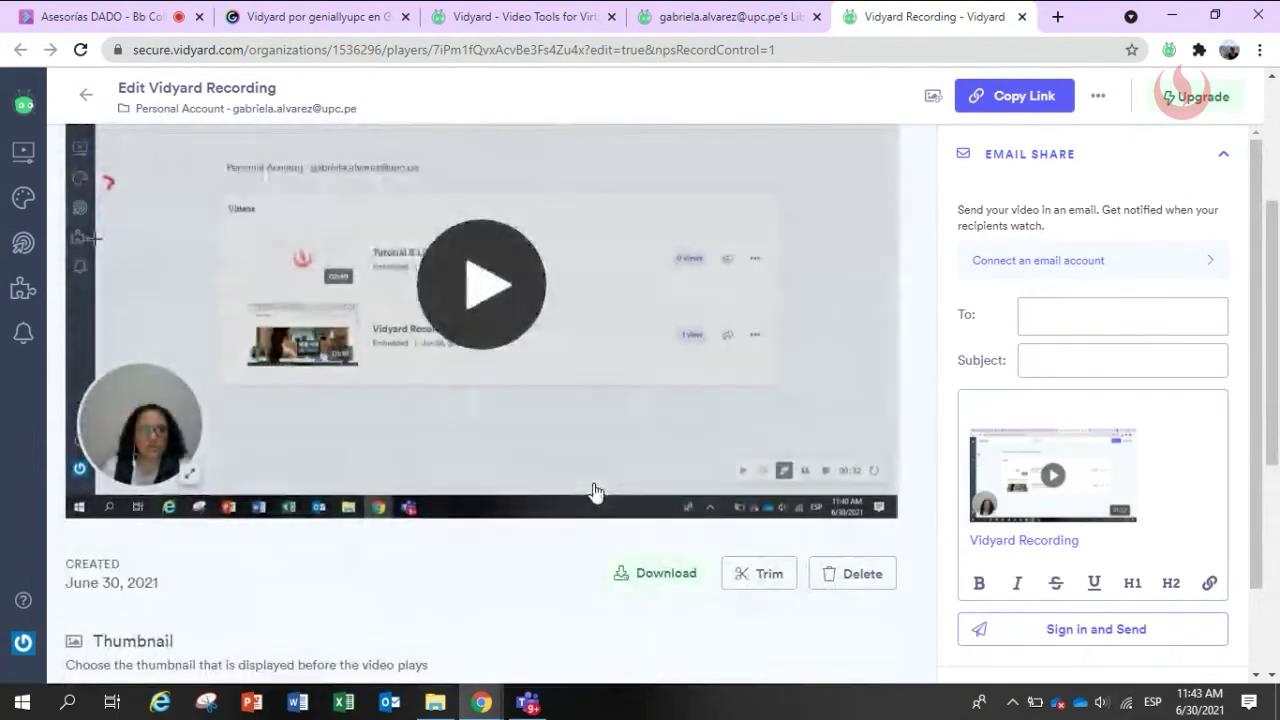
pyautogui.scroll(-3, 594, 491)
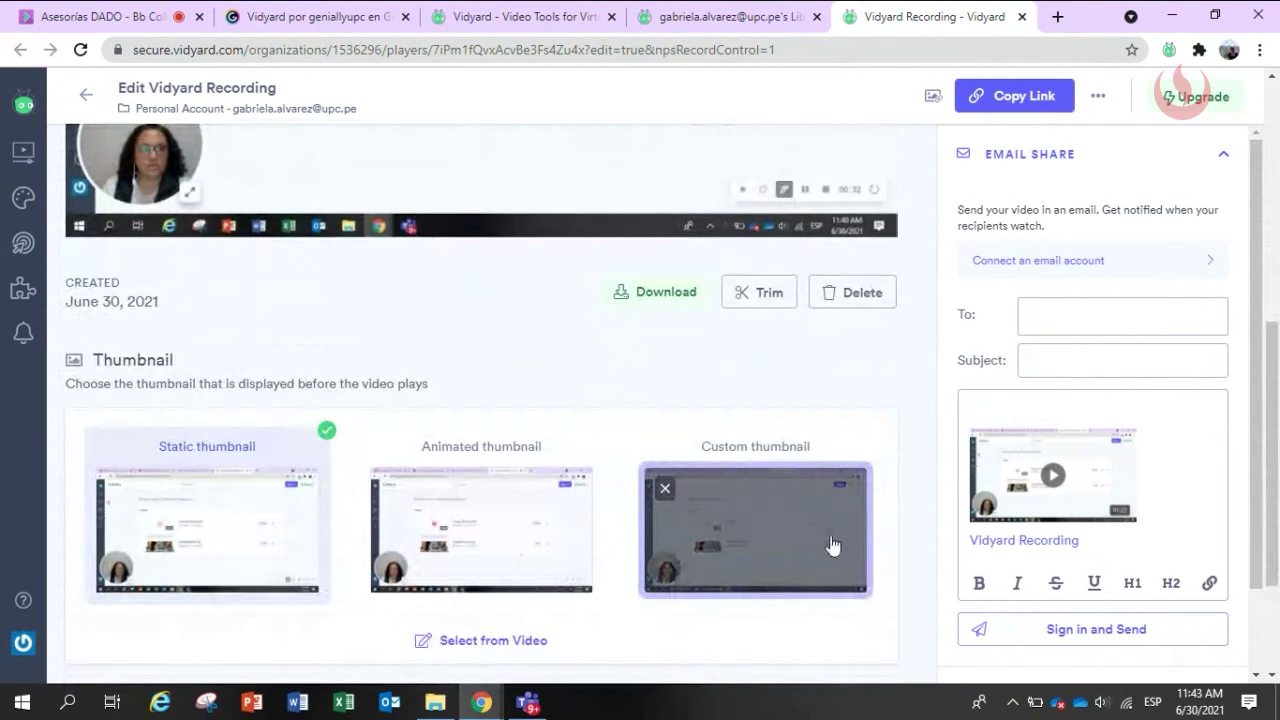
# Set the recording's thumbnail to the custom thumbnail and look at the access setting below it
pyautogui.click(833, 545)
pyautogui.scroll(-2, 831, 543)
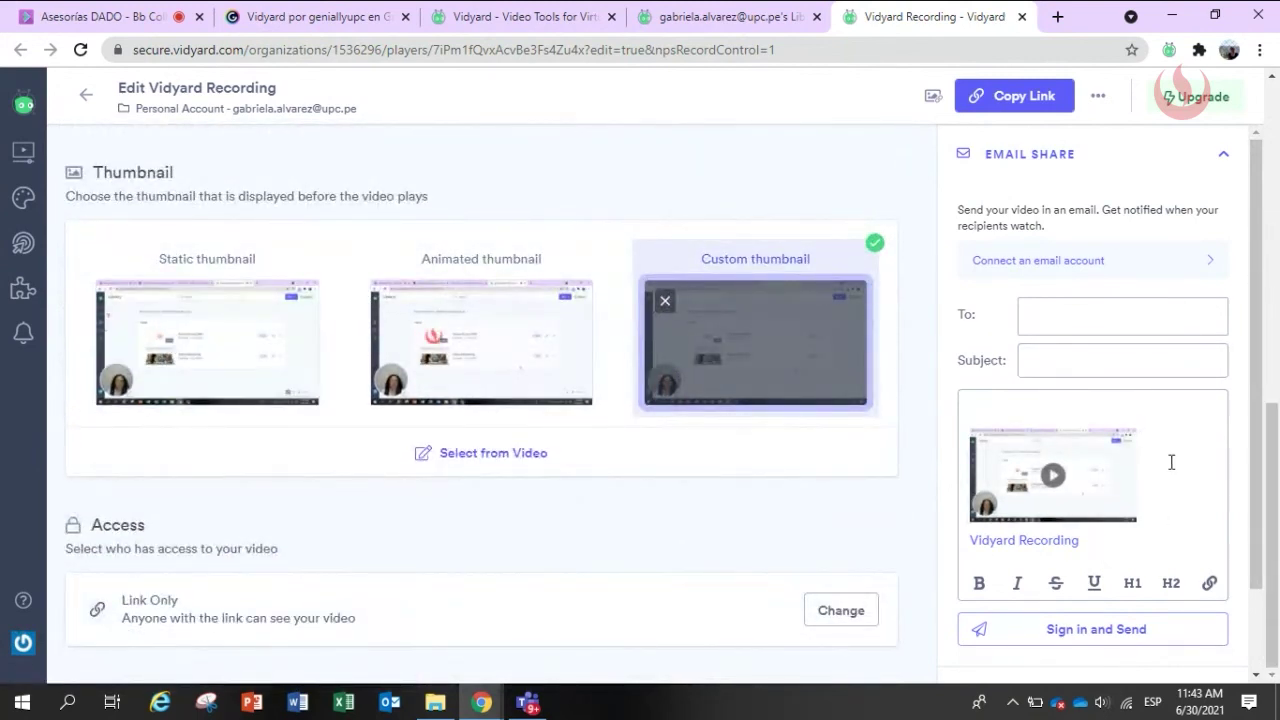
pyautogui.scroll(-1, 1115, 442)
pyautogui.scroll(1, 1022, 185)
# Collapse the email sharing section and examine the social sharing and embed sections, including the details on the embedding limit
pyautogui.click(1226, 161)
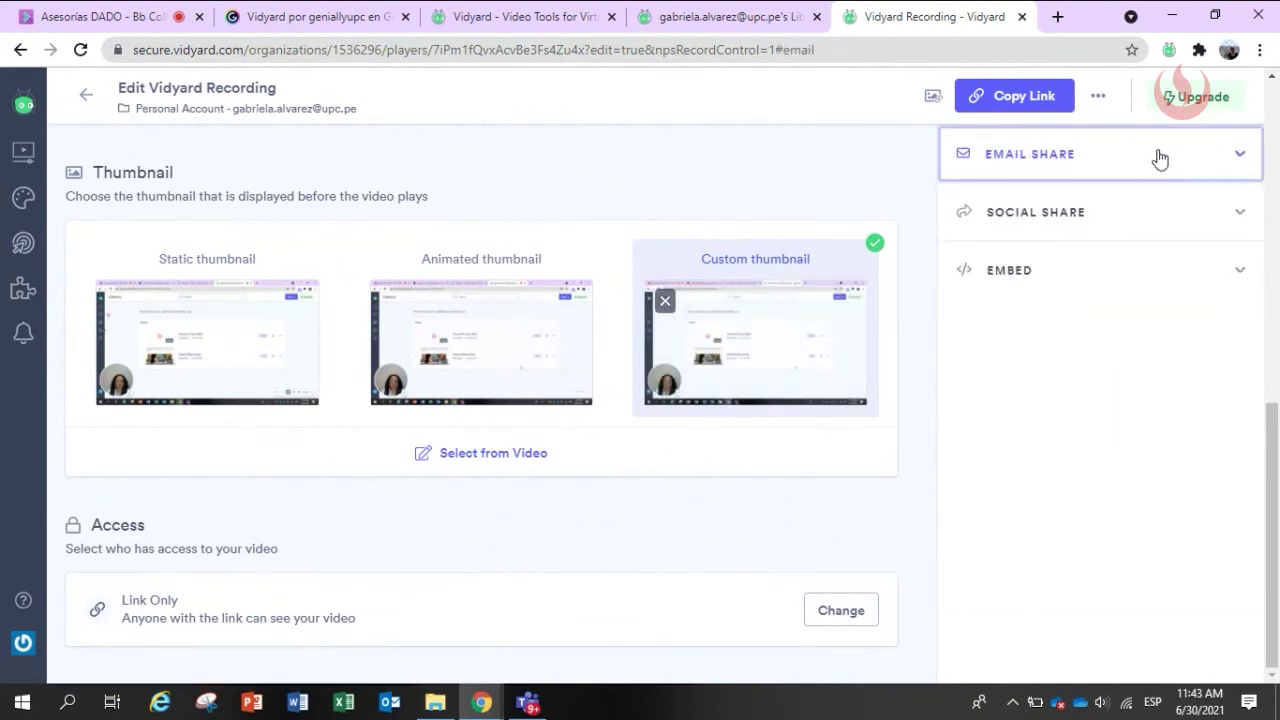
pyautogui.click(1065, 223)
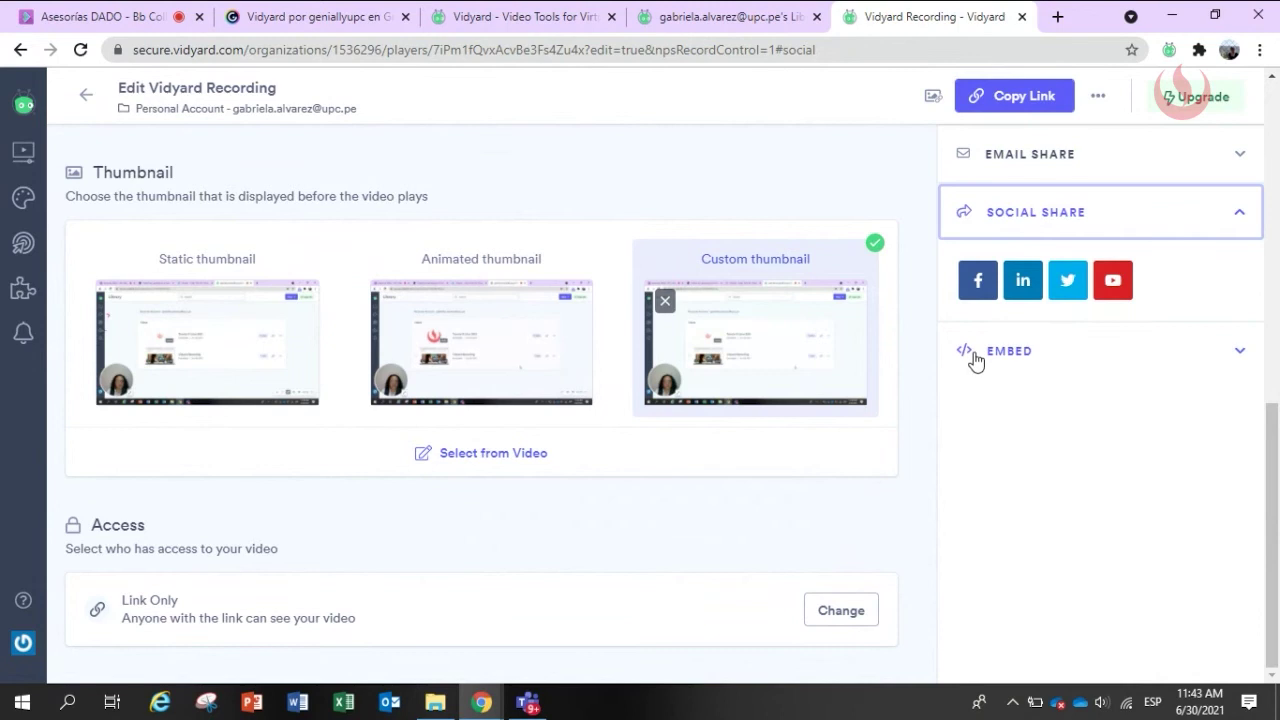
pyautogui.click(1045, 355)
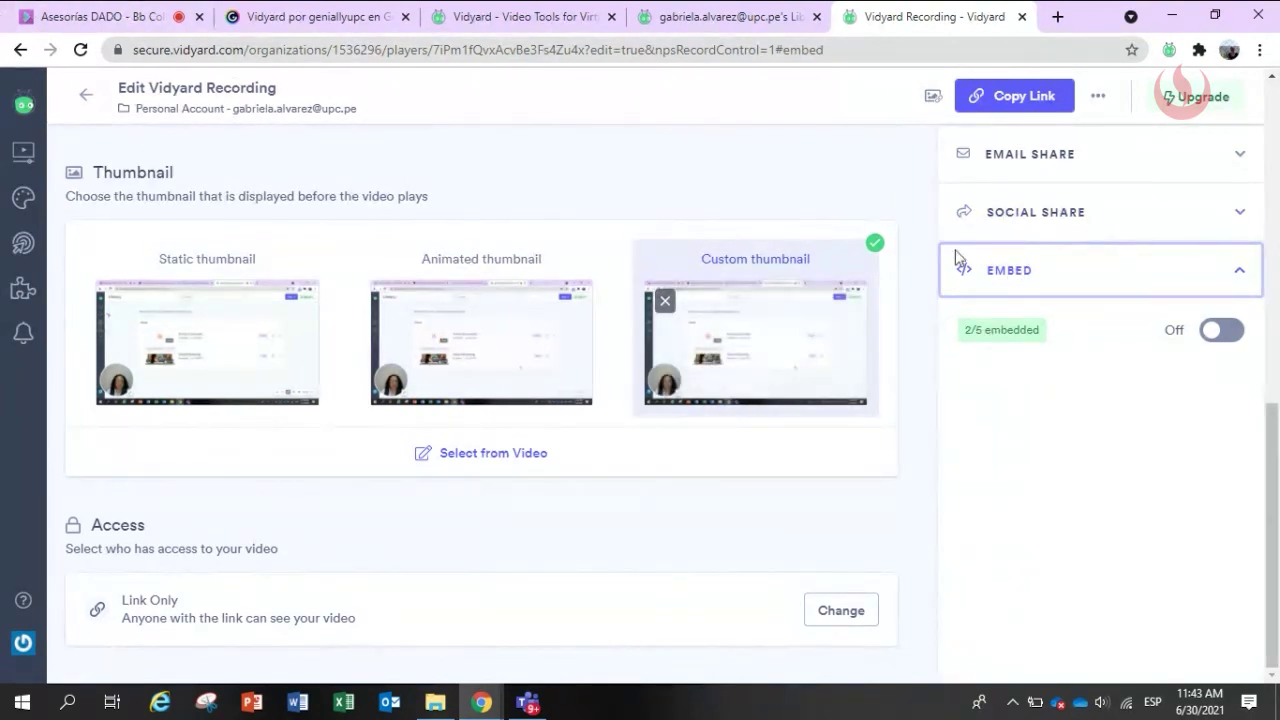
pyautogui.click(995, 344)
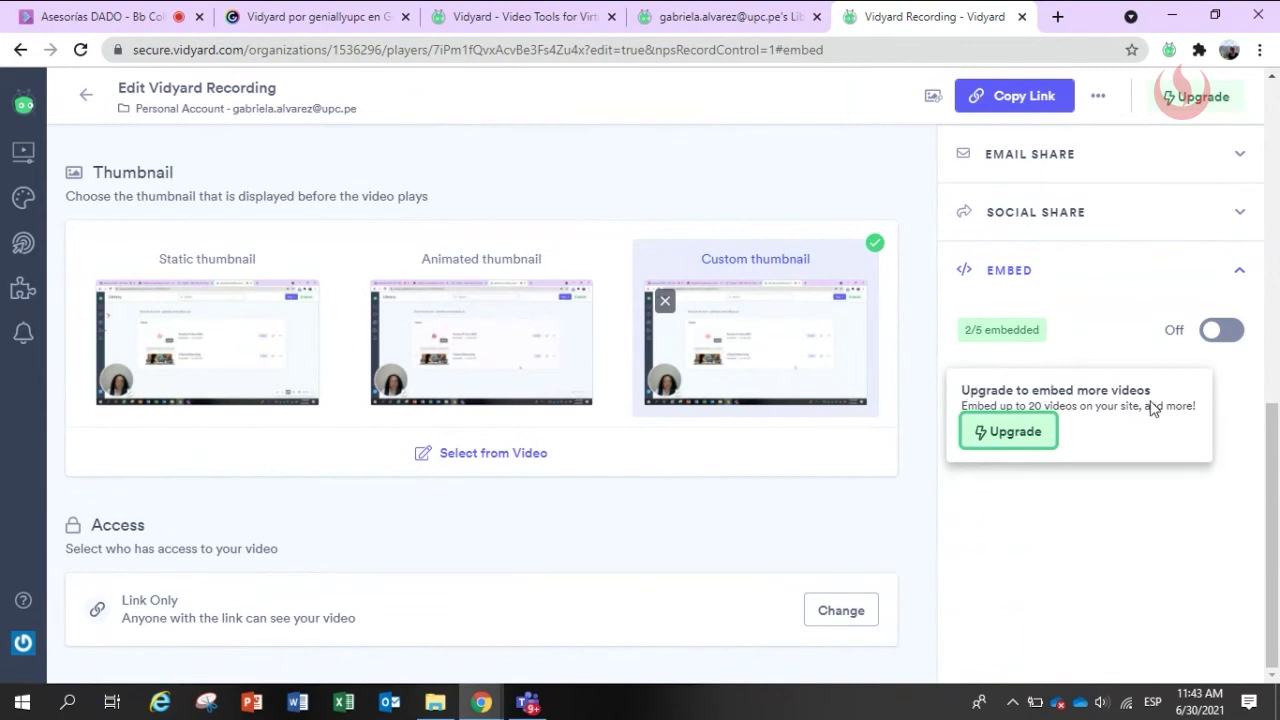
pyautogui.click(1065, 500)
# Try turning embedding on for the recording, and turn it off again
pyautogui.click(1220, 332)
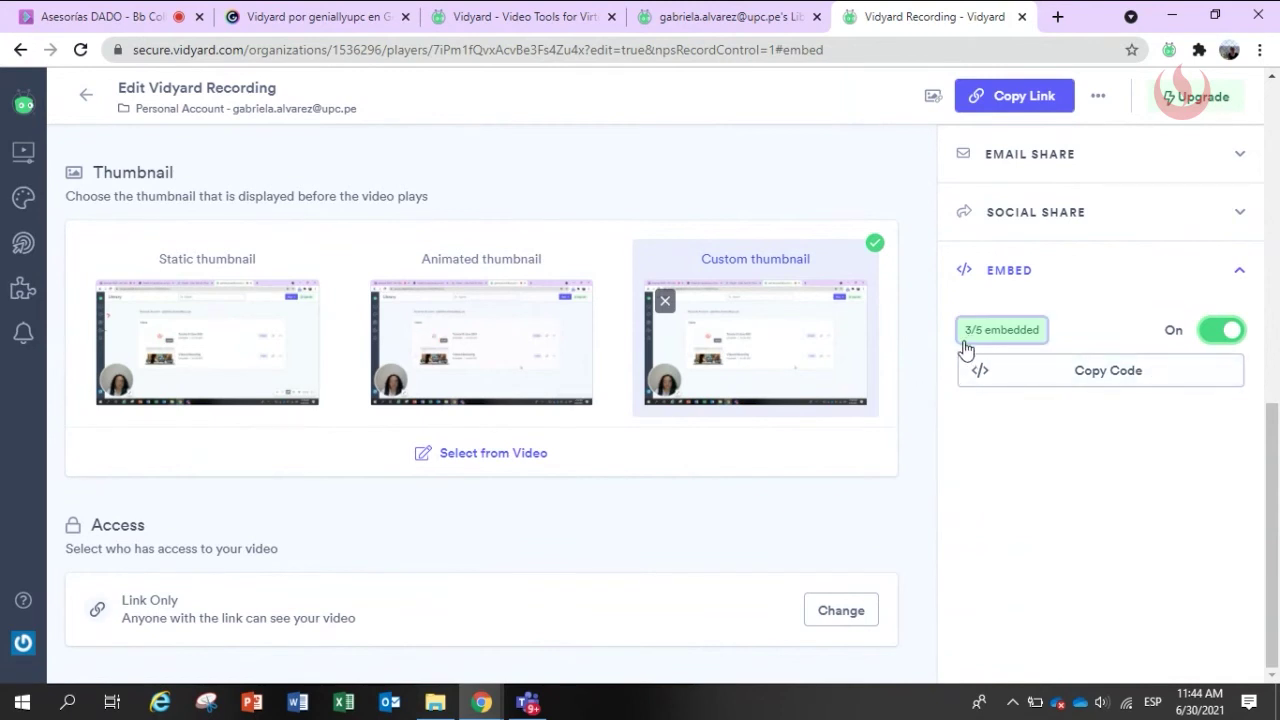
pyautogui.click(1212, 340)
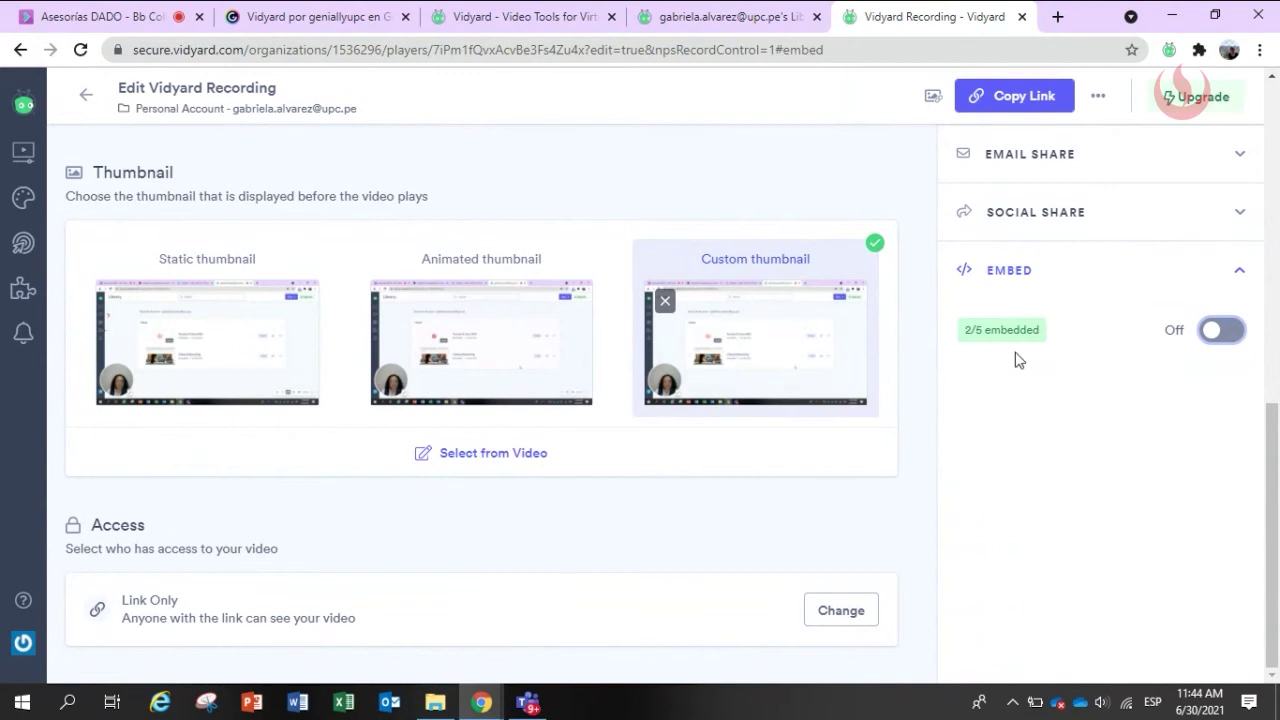
pyautogui.click(1222, 340)
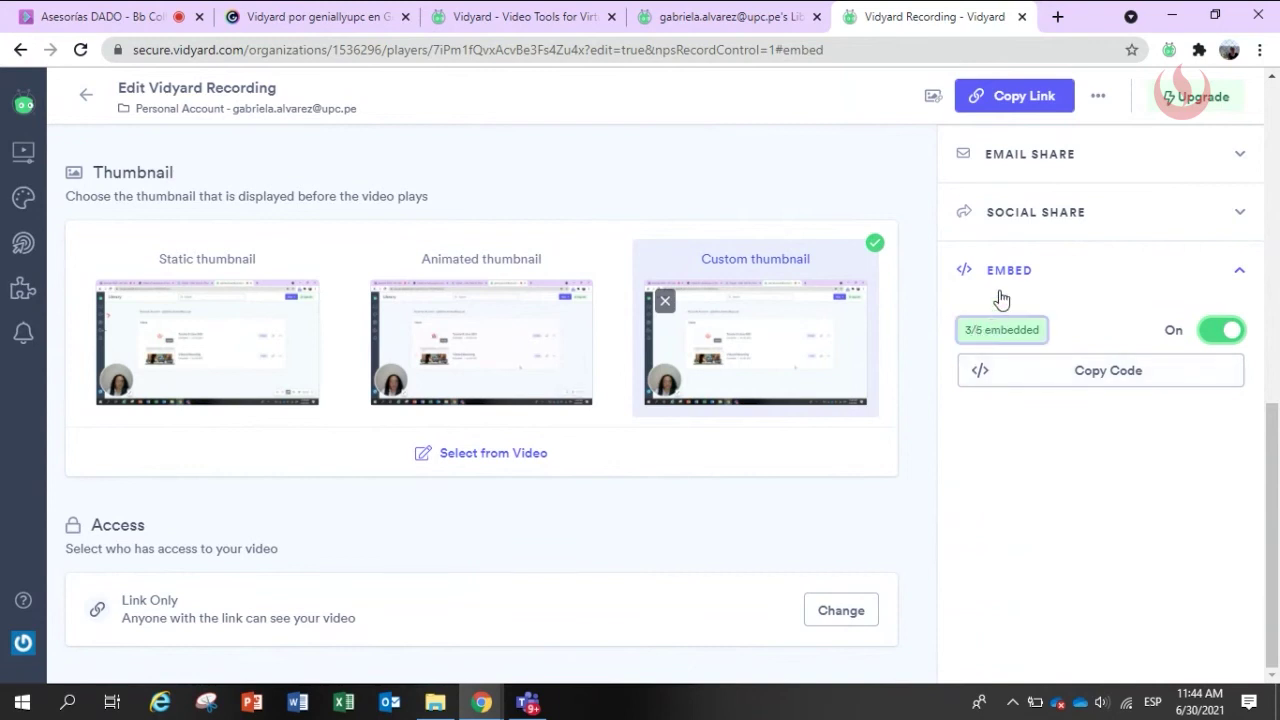
pyautogui.click(1208, 340)
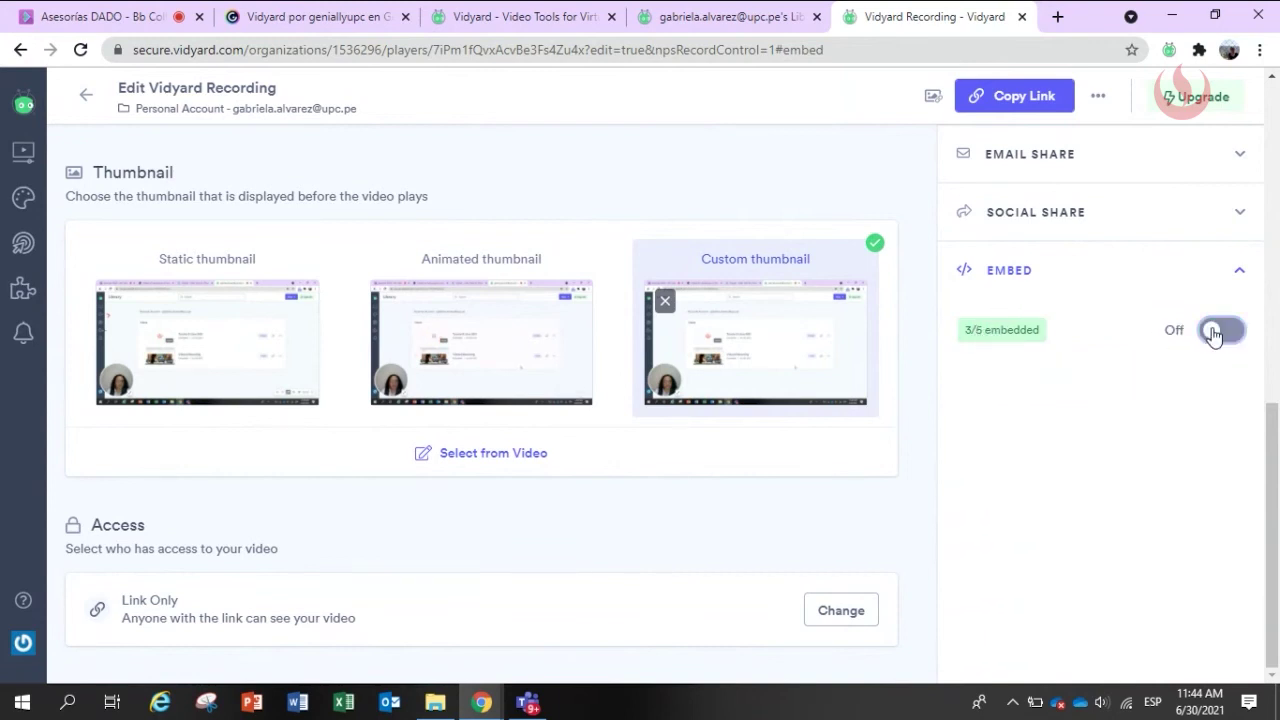
# Copy the recording's link, and copy the link together with the thumbnail
pyautogui.scroll(7, 1124, 470)
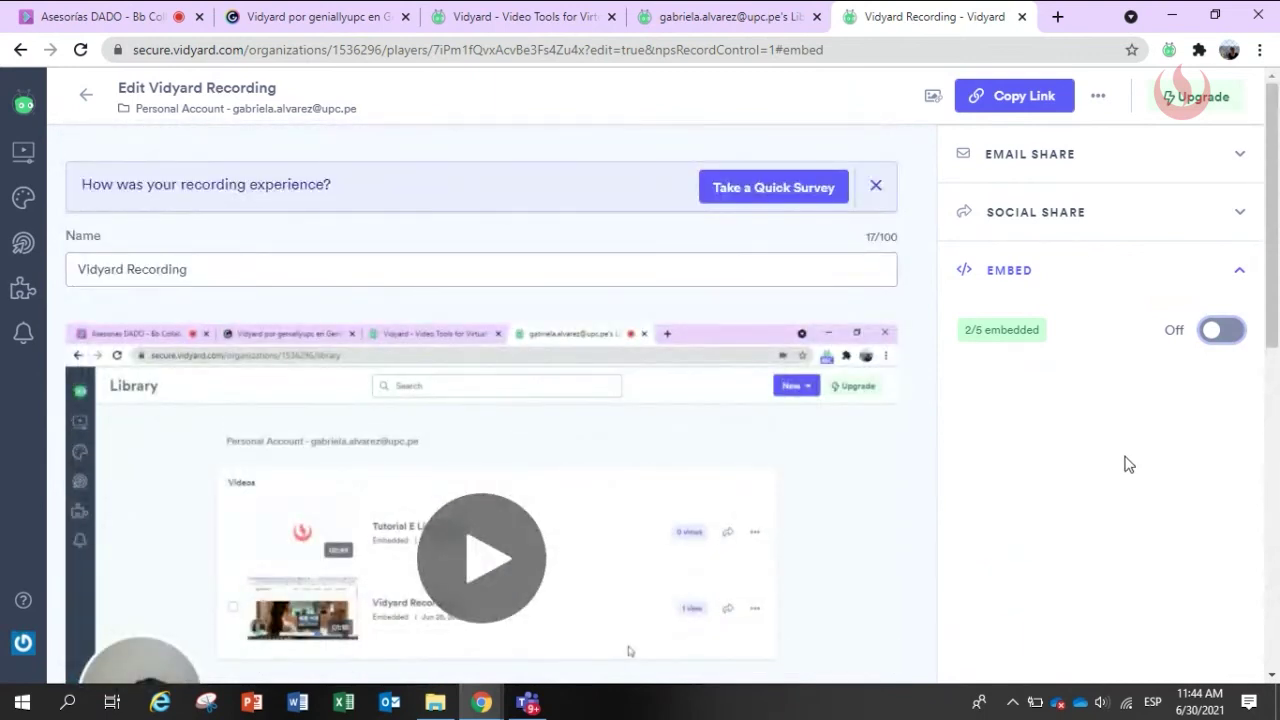
pyautogui.click(1022, 102)
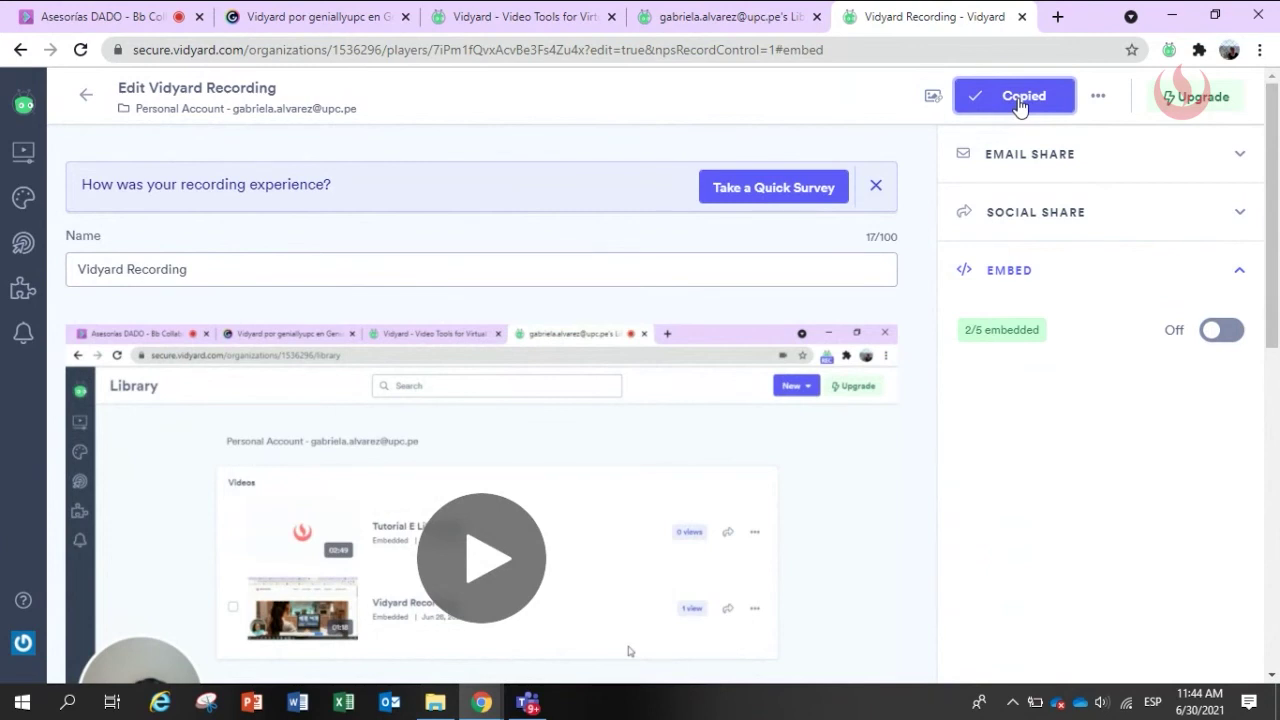
pyautogui.click(934, 99)
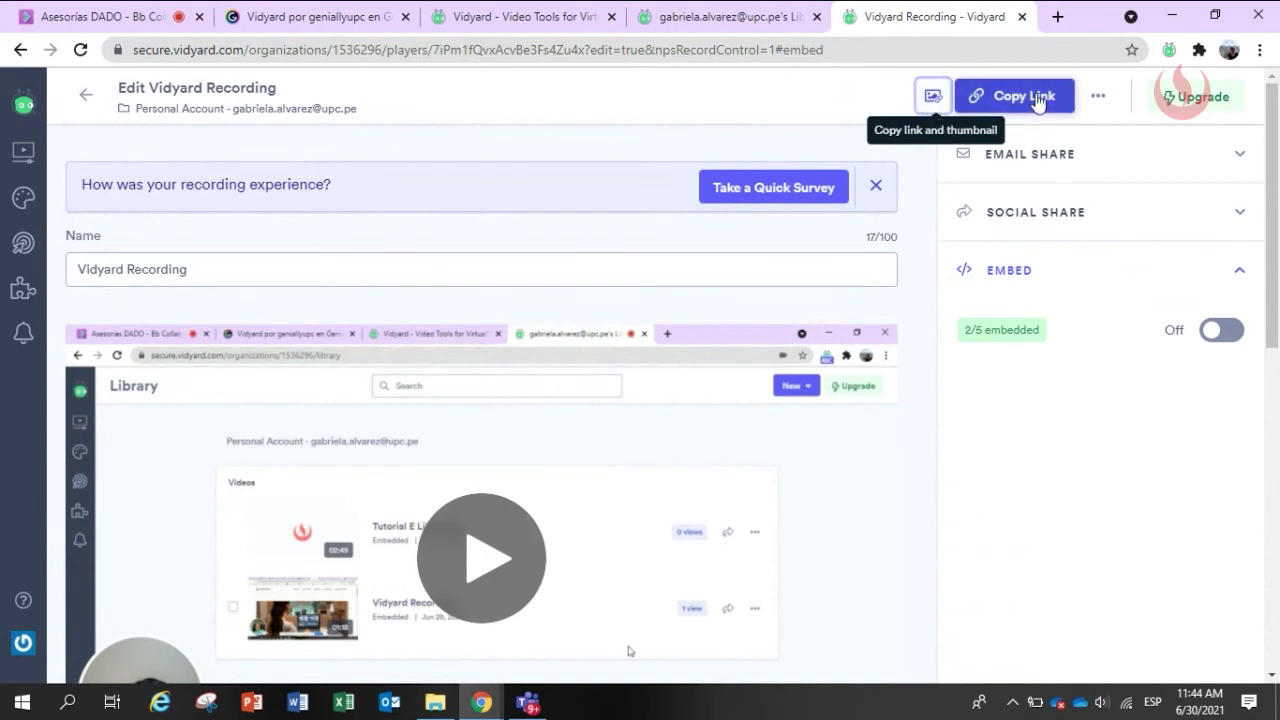
# Look at the recording's additional options and return to the video library
pyautogui.click(1102, 98)
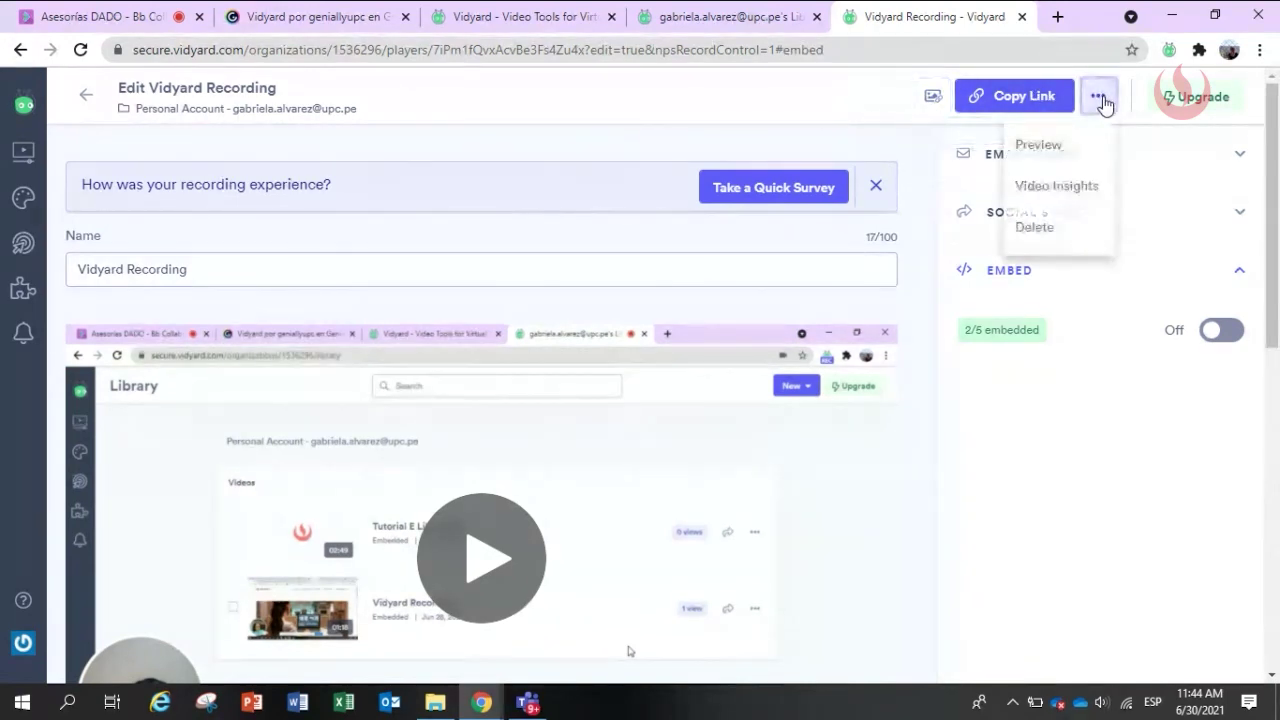
pyautogui.click(24, 160)
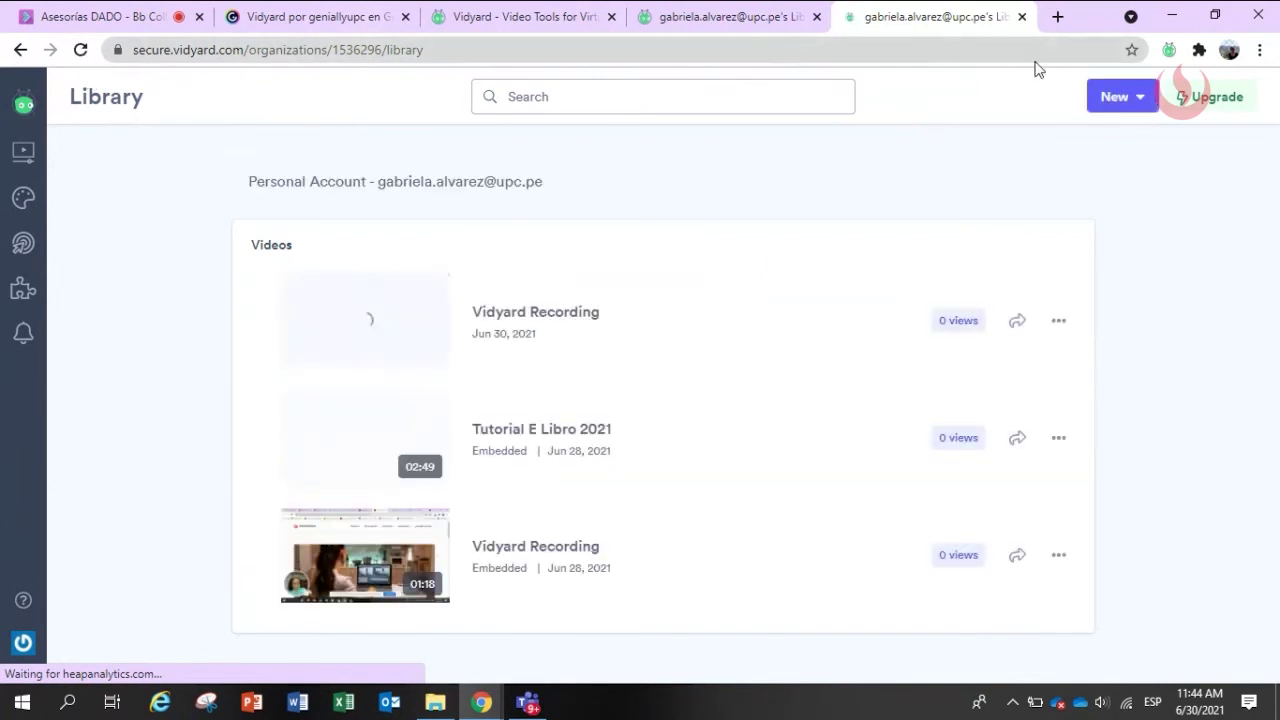
# Open the video insights of the 01:18 Vidyard Recording and examine its engagement metrics, all view sessions and identified view sessions
pyautogui.click(961, 562)
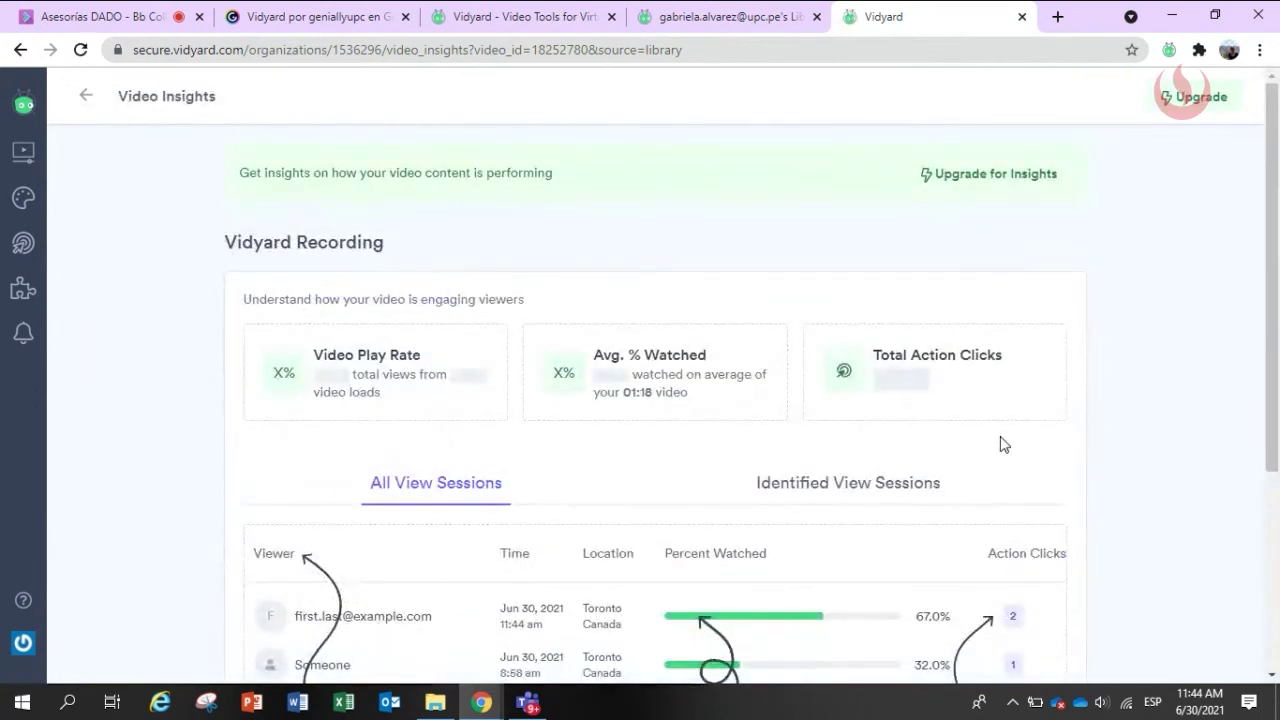
pyautogui.scroll(-3, 1003, 444)
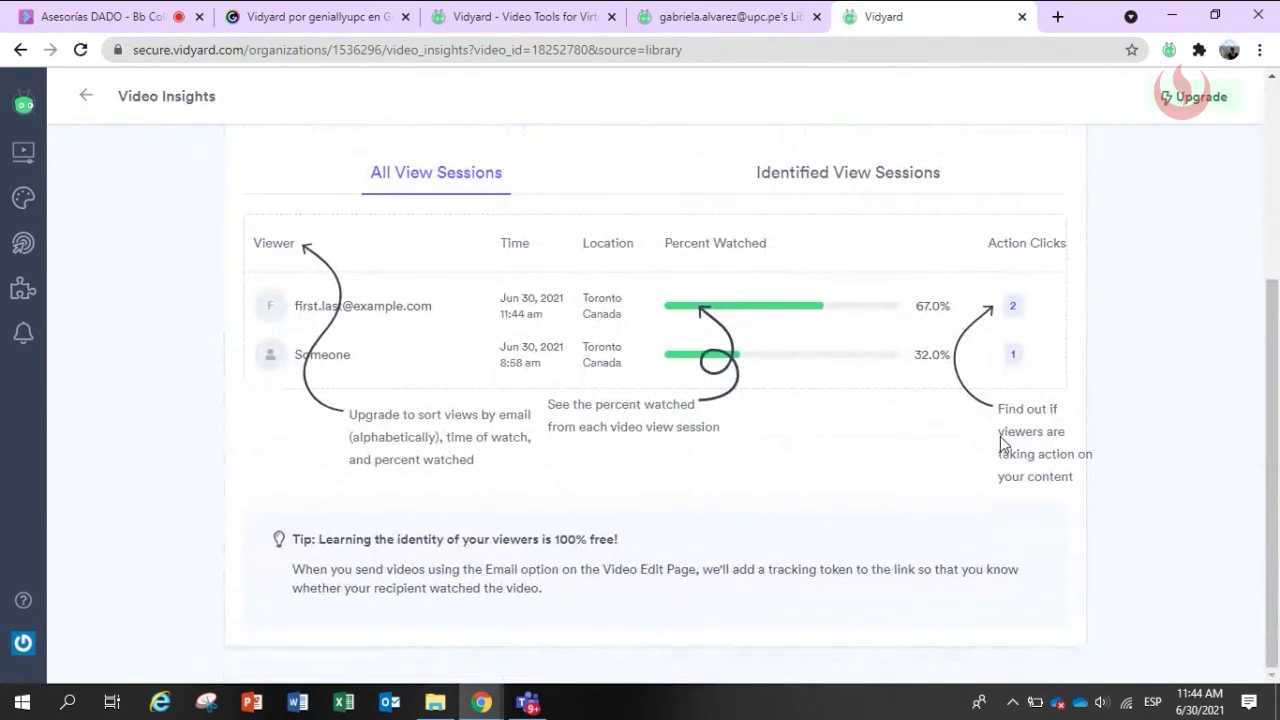
pyautogui.scroll(3, 1001, 442)
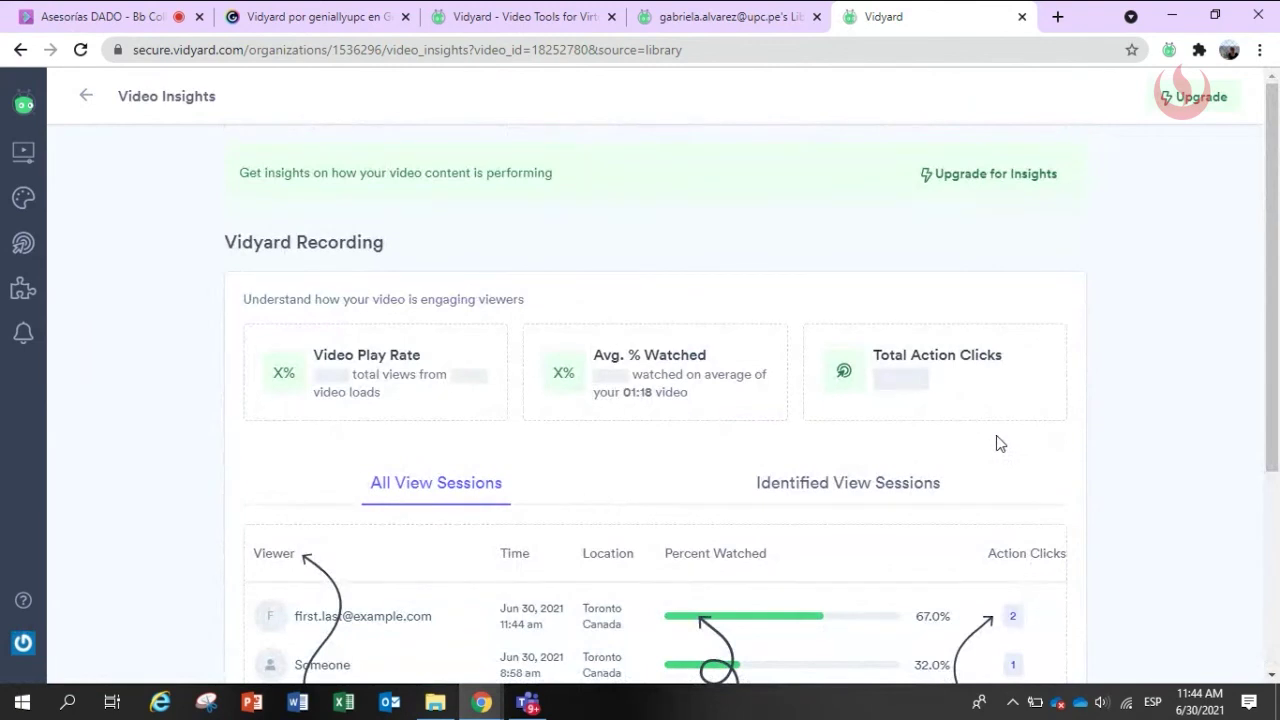
pyautogui.click(281, 377)
pyautogui.click(511, 467)
pyautogui.click(784, 488)
pyautogui.scroll(-3, 457, 488)
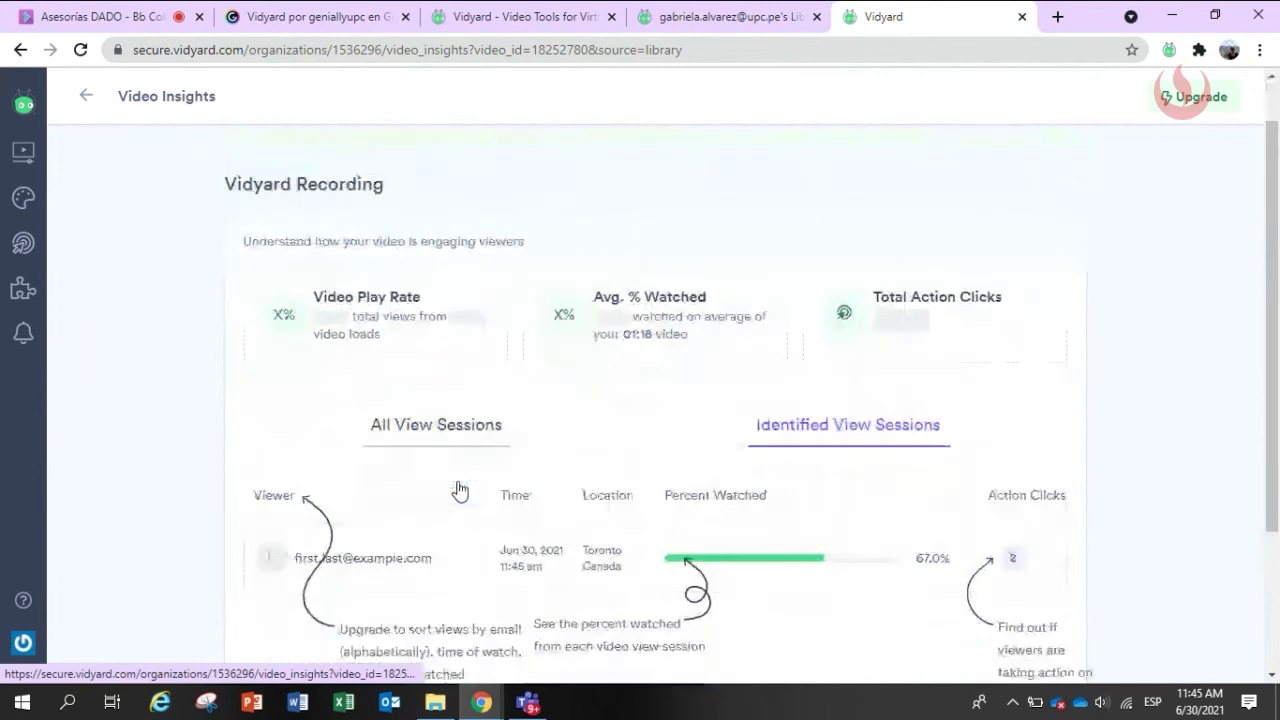
pyautogui.scroll(3, 457, 488)
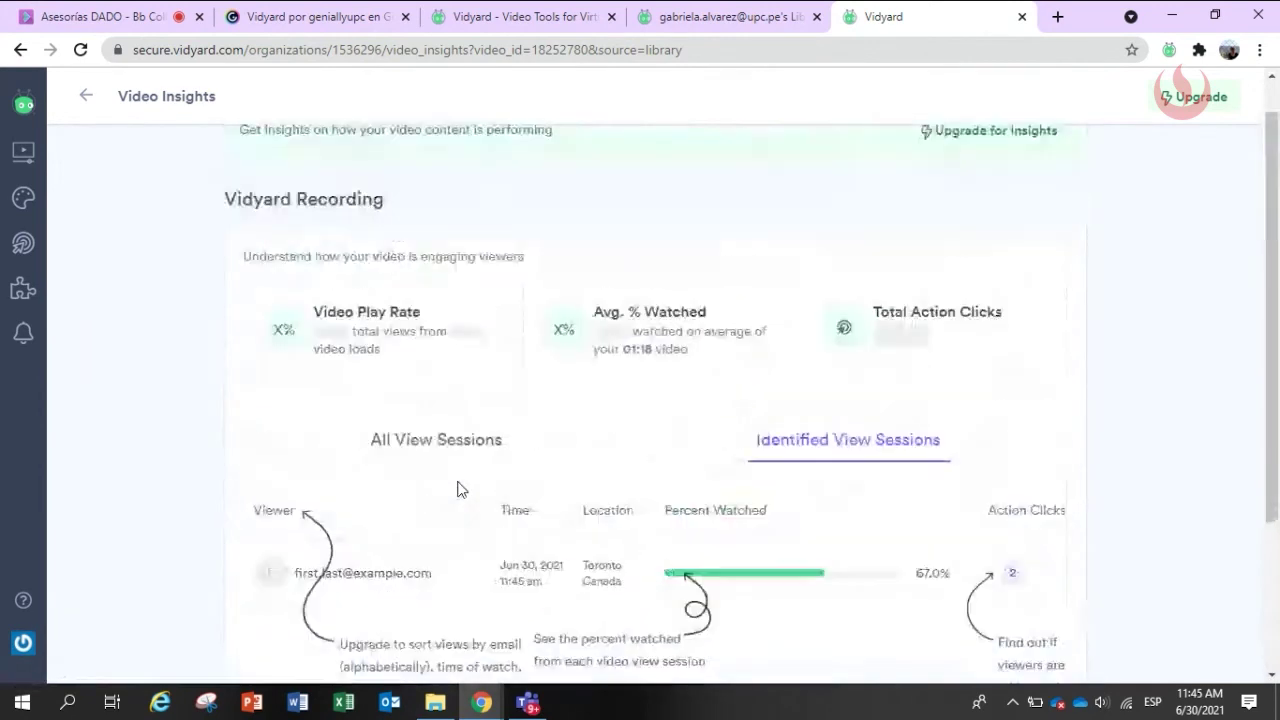
pyautogui.click(437, 491)
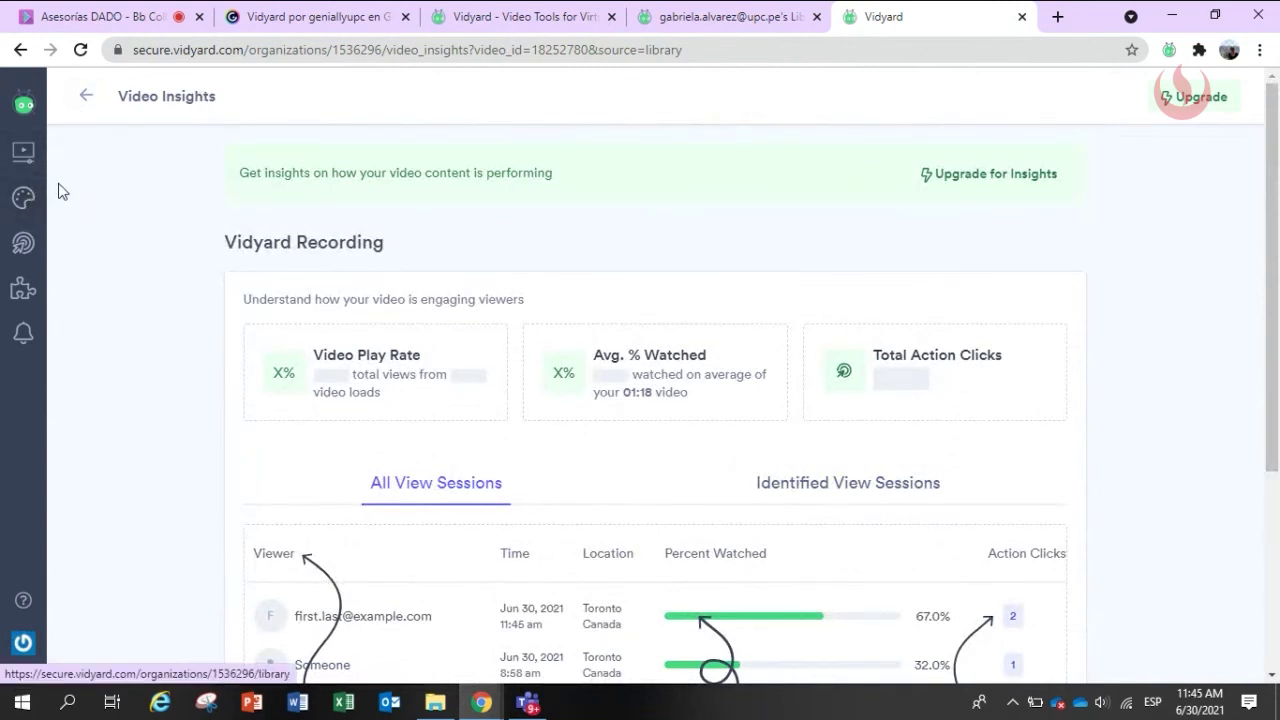
# Look through the theme, Actions, Integrations and notifications areas, and return to the video library
pyautogui.click(23, 202)
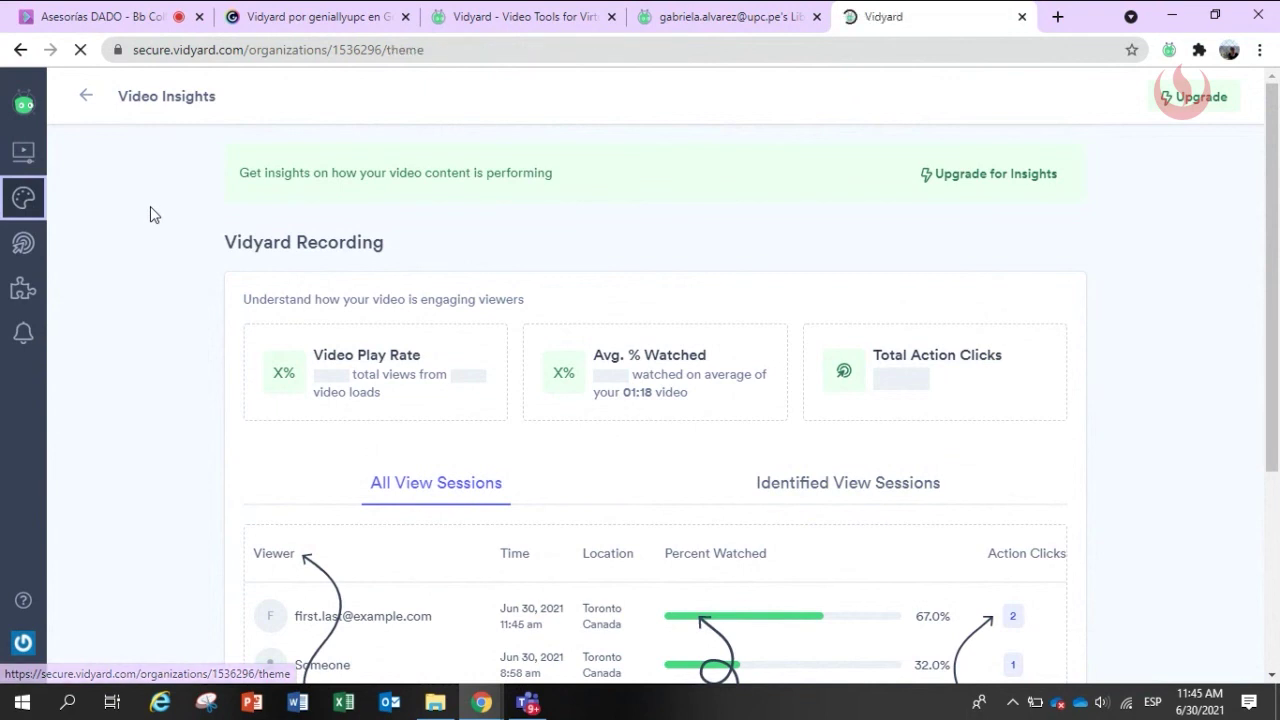
pyautogui.click(34, 250)
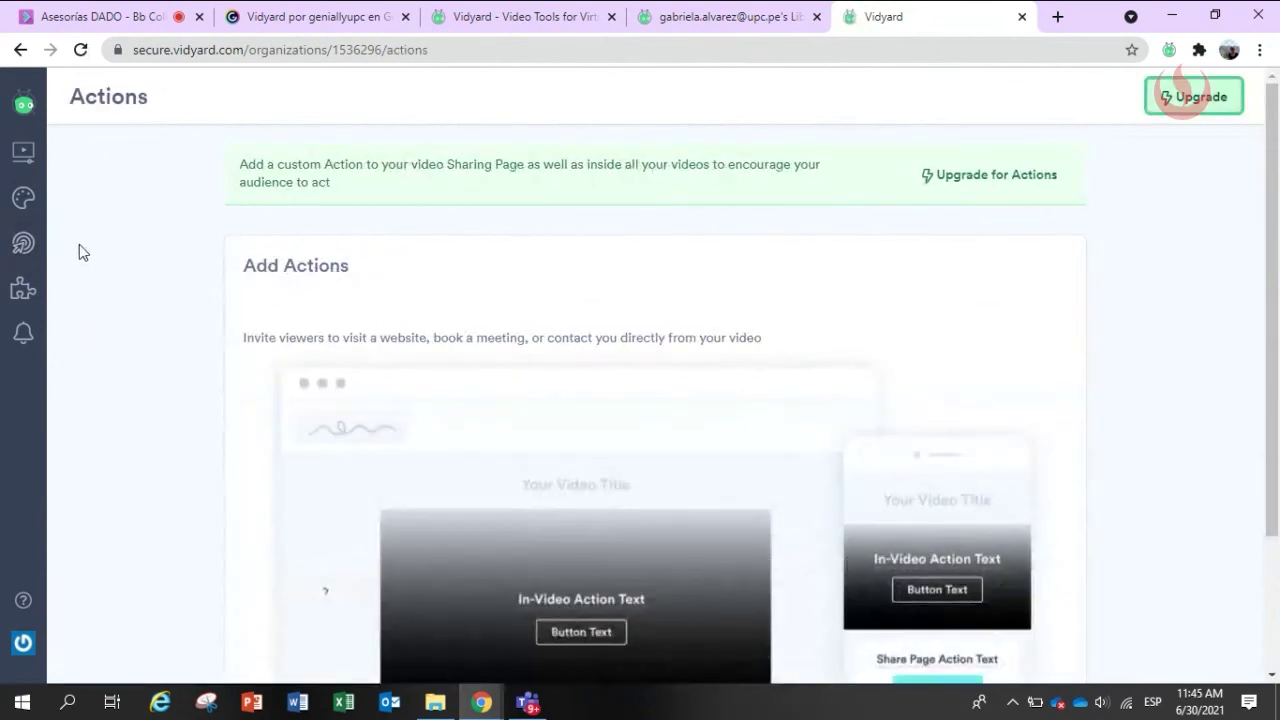
pyautogui.click(20, 290)
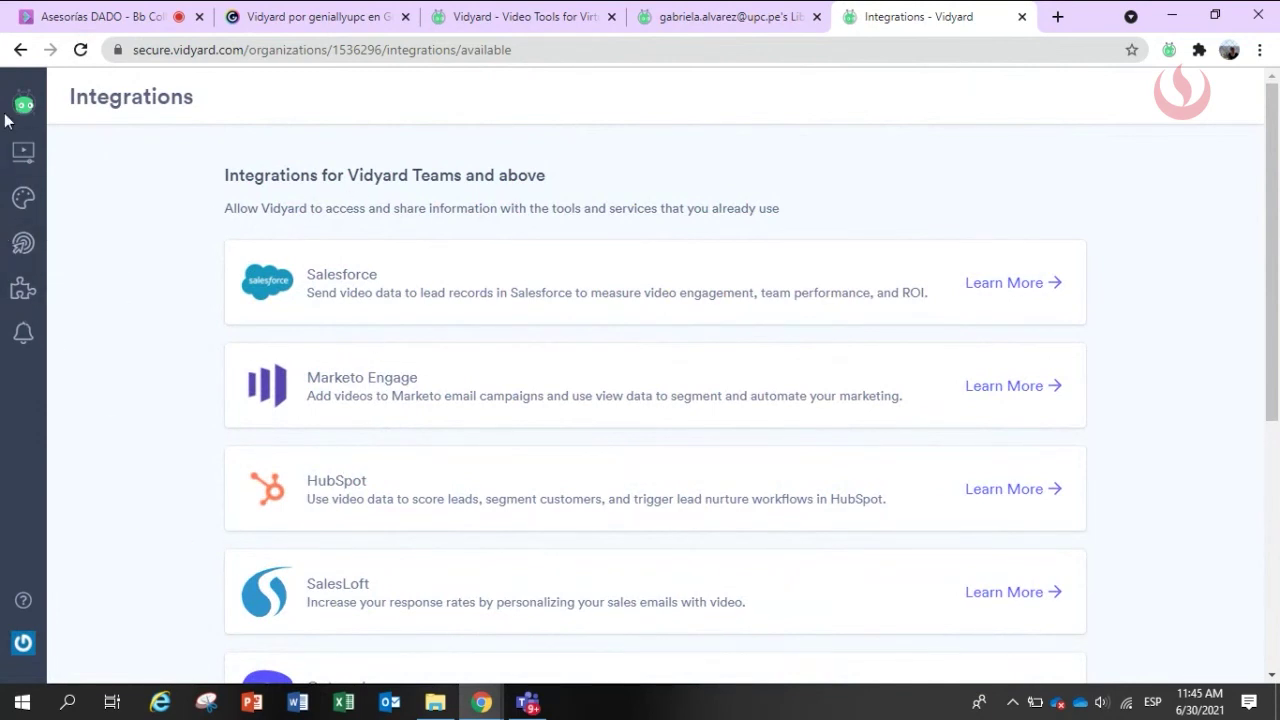
pyautogui.click(26, 338)
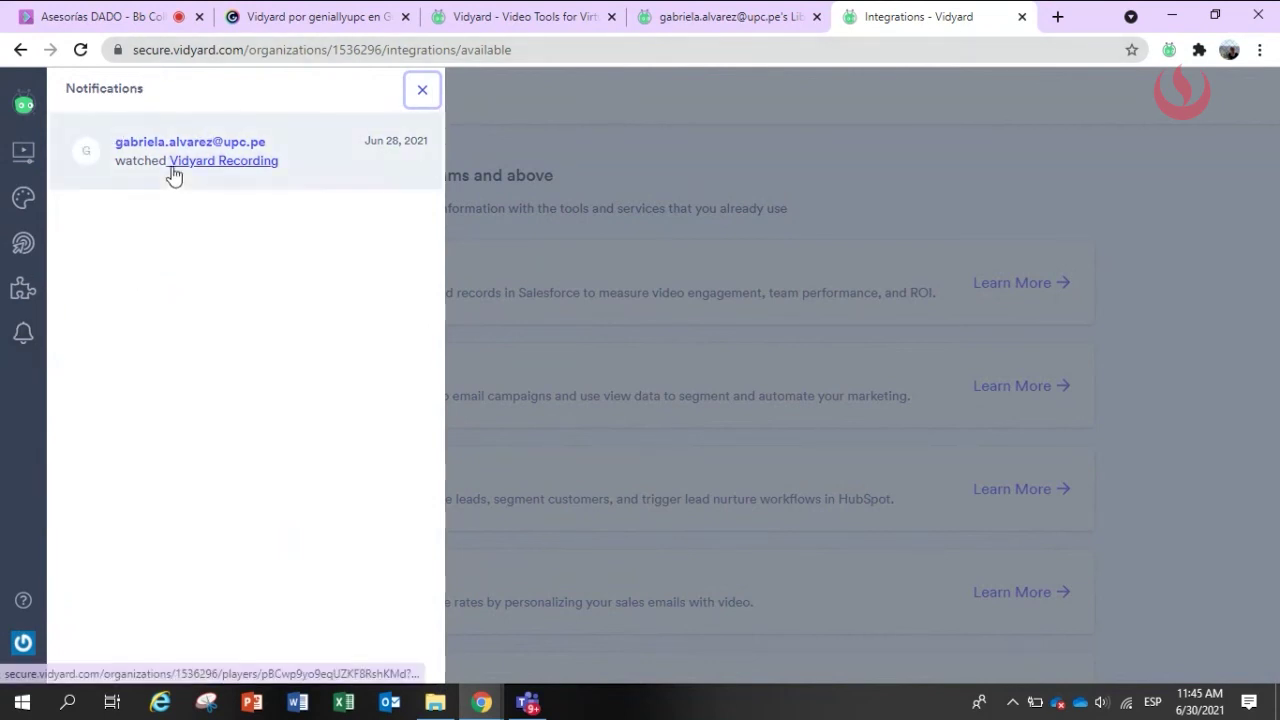
pyautogui.click(33, 153)
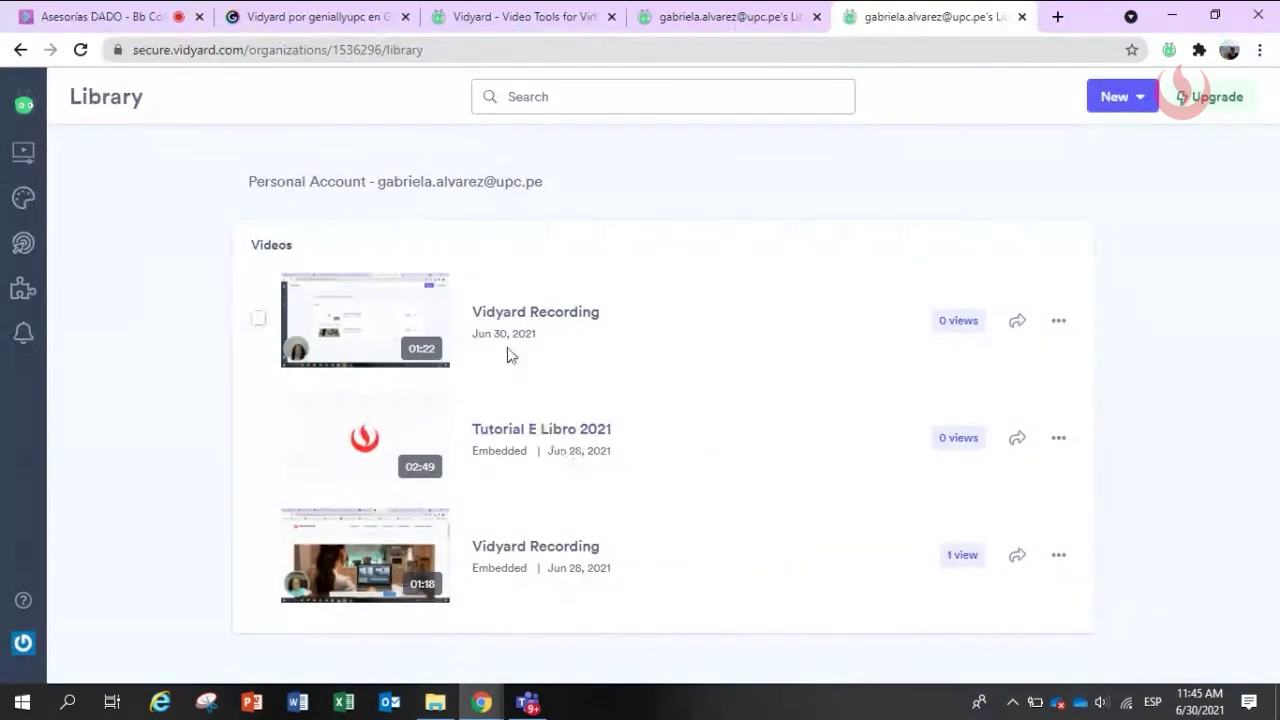
# Open the Jun 30, 2021 Vidyard Recording for editing and briefly play the video
pyautogui.click(1058, 322)
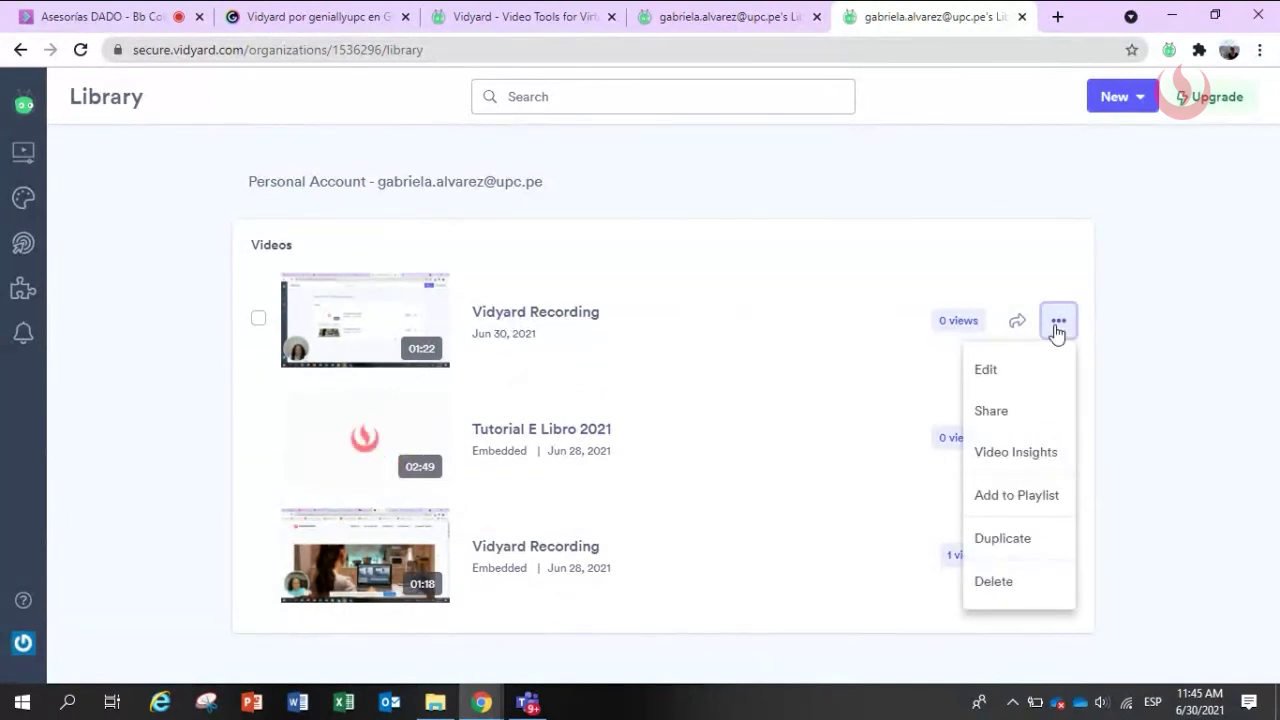
pyautogui.click(1008, 372)
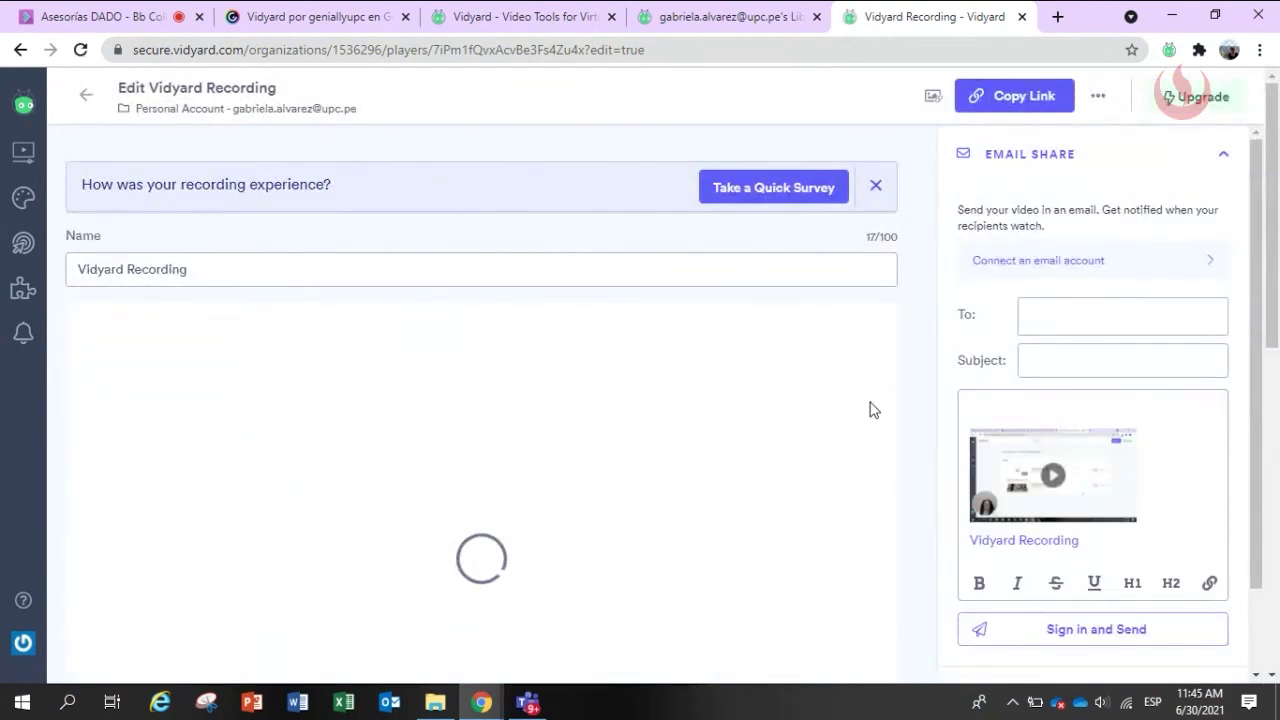
pyautogui.scroll(-4, 869, 411)
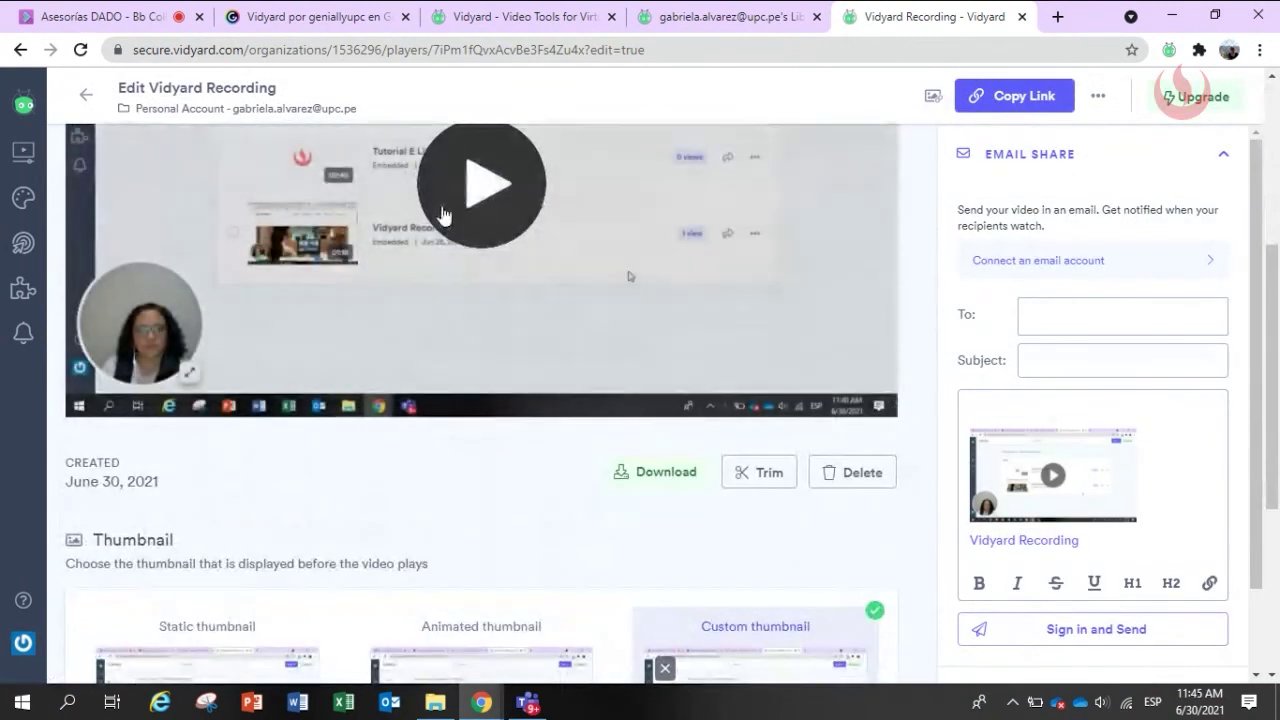
pyautogui.click(452, 208)
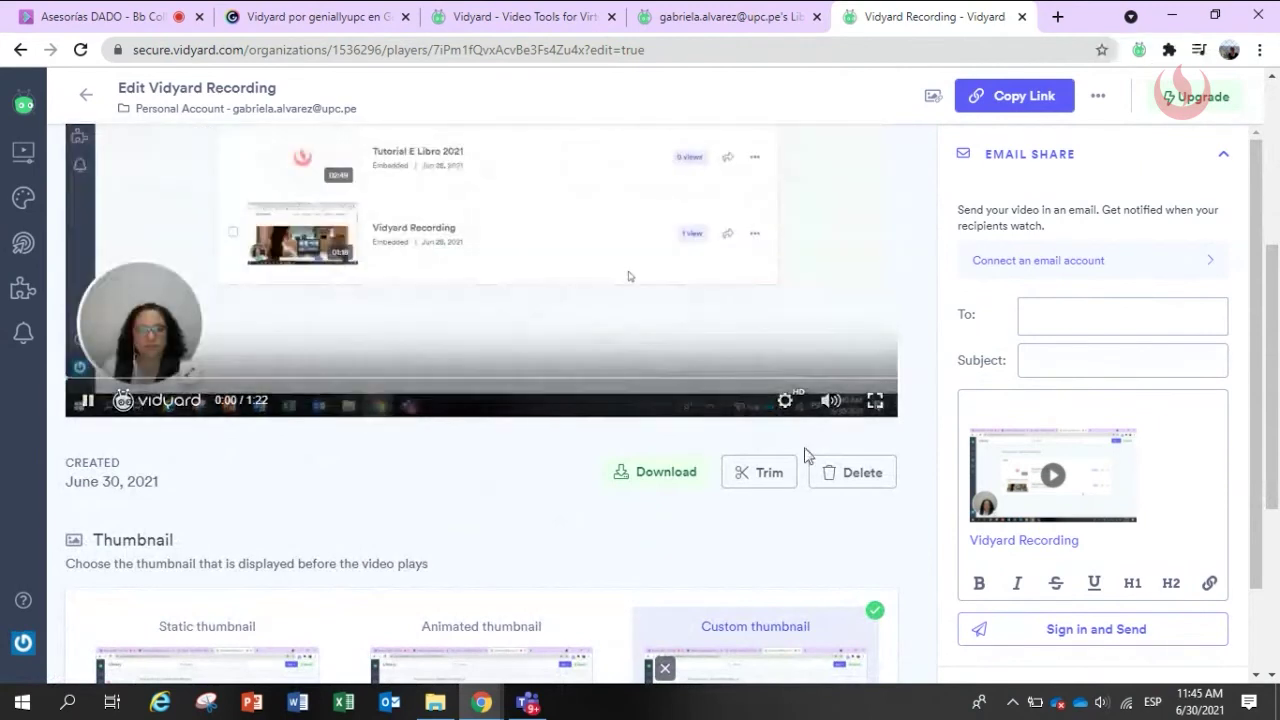
pyautogui.moveTo(85, 414)
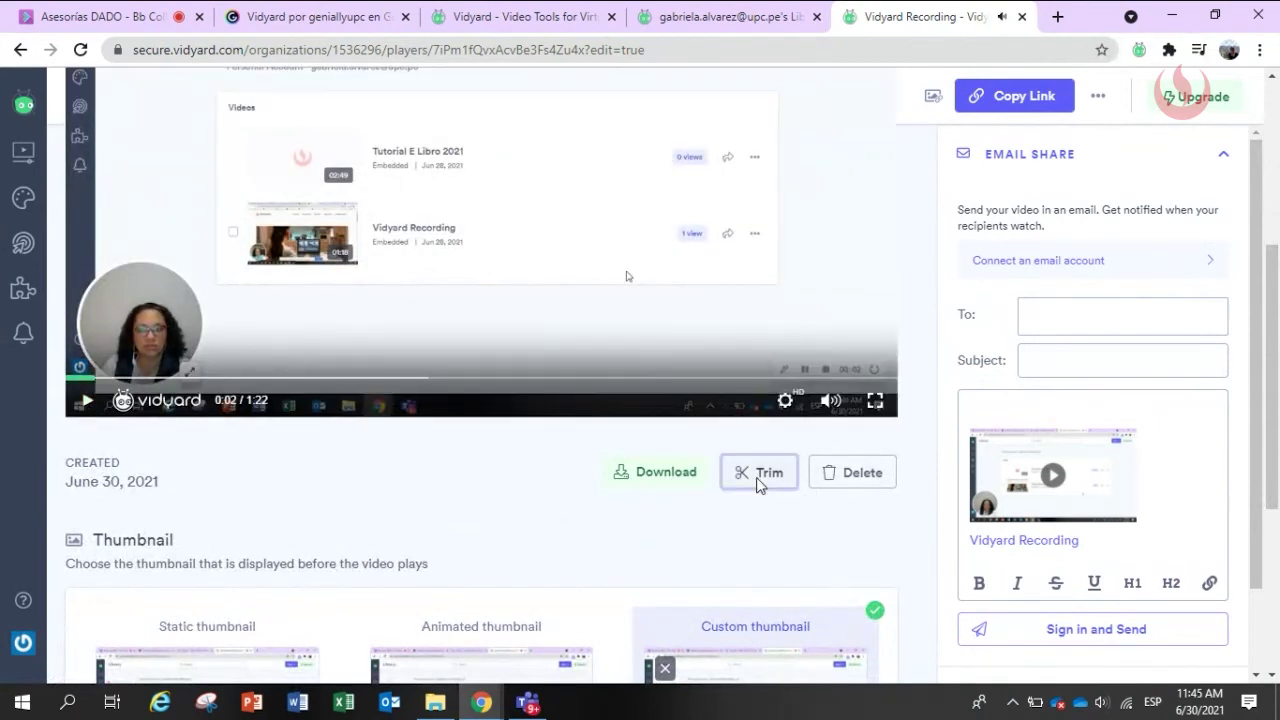
# Trim the recording to the range from 00:00 to 00:52
pyautogui.click(762, 478)
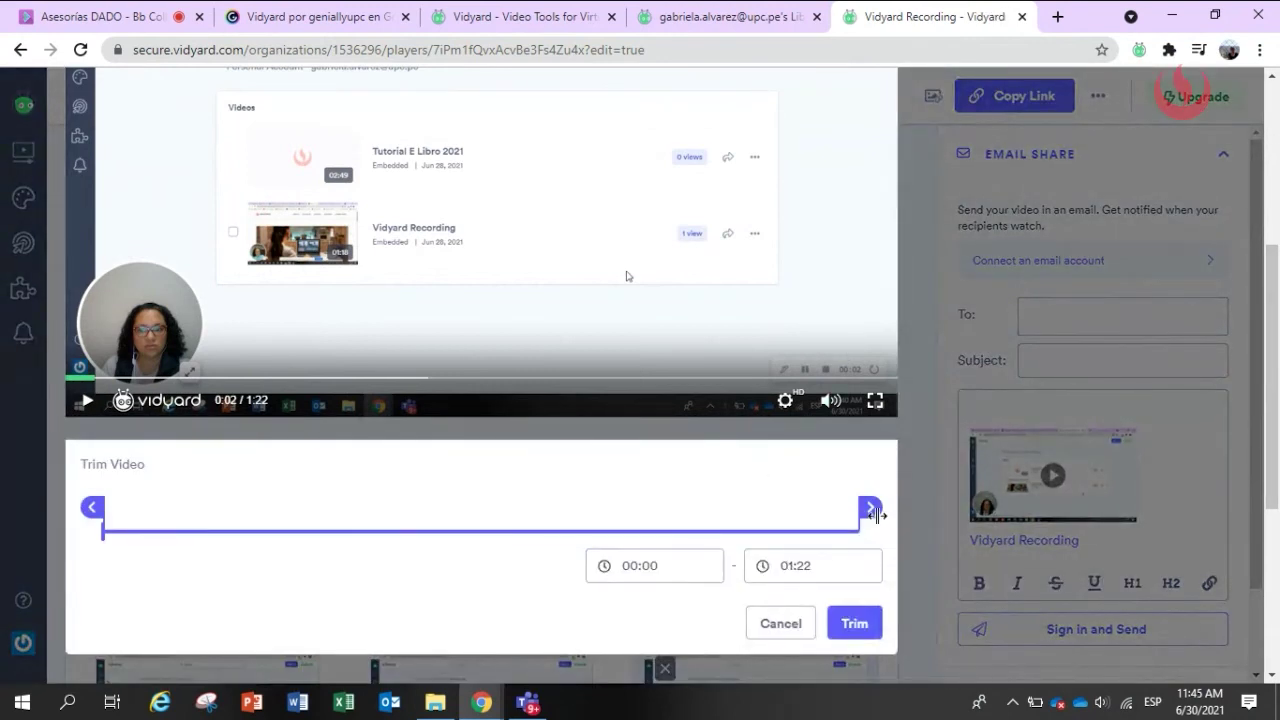
pyautogui.moveTo(870, 510); pyautogui.dragTo(918, 518)
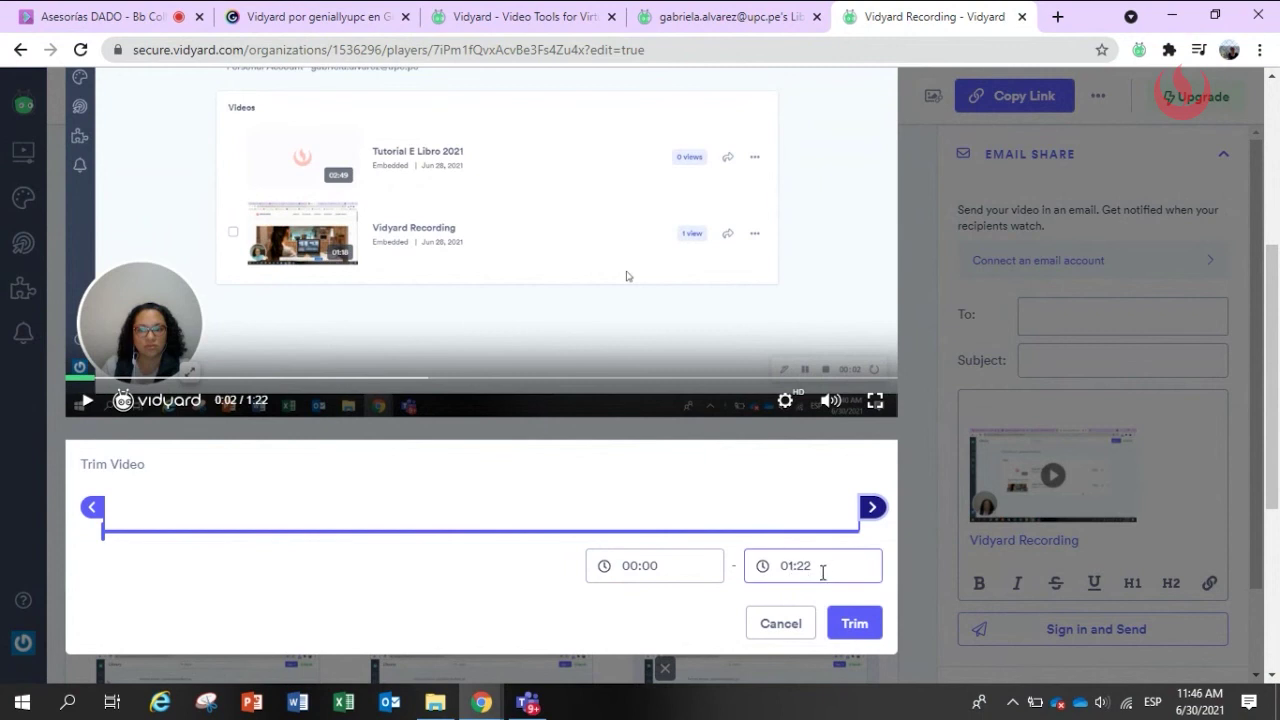
pyautogui.moveTo(92, 507); pyautogui.dragTo(66, 514)
pyautogui.moveTo(870, 507); pyautogui.dragTo(595, 509)
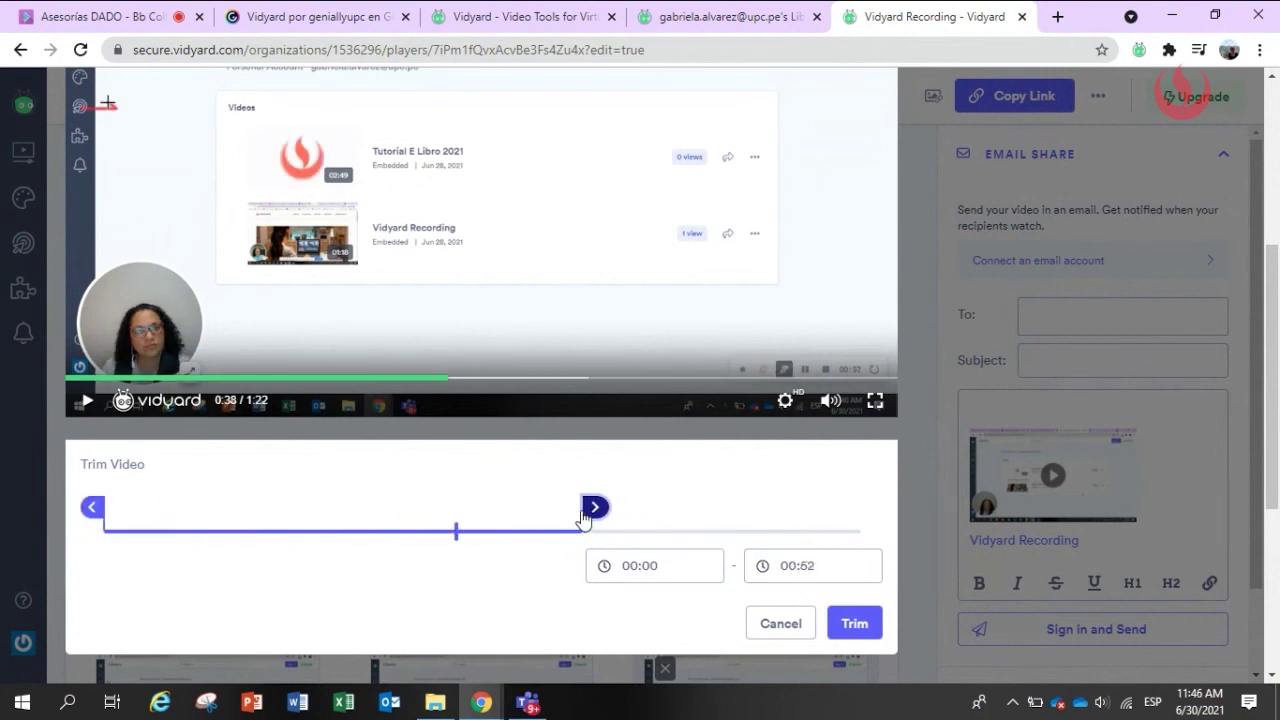
pyautogui.click(876, 633)
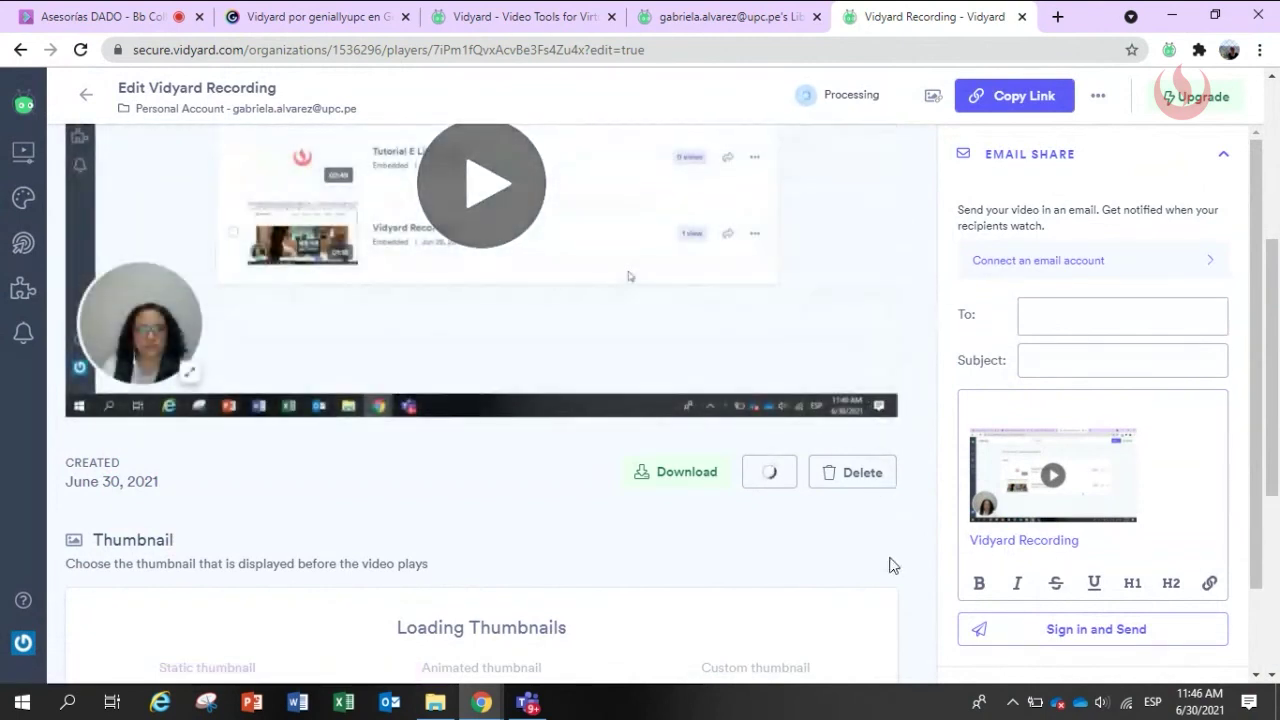
# Examine the recording's preview, thumbnail choices and access section while the trim is being processed
pyautogui.scroll(-4, 886, 562)
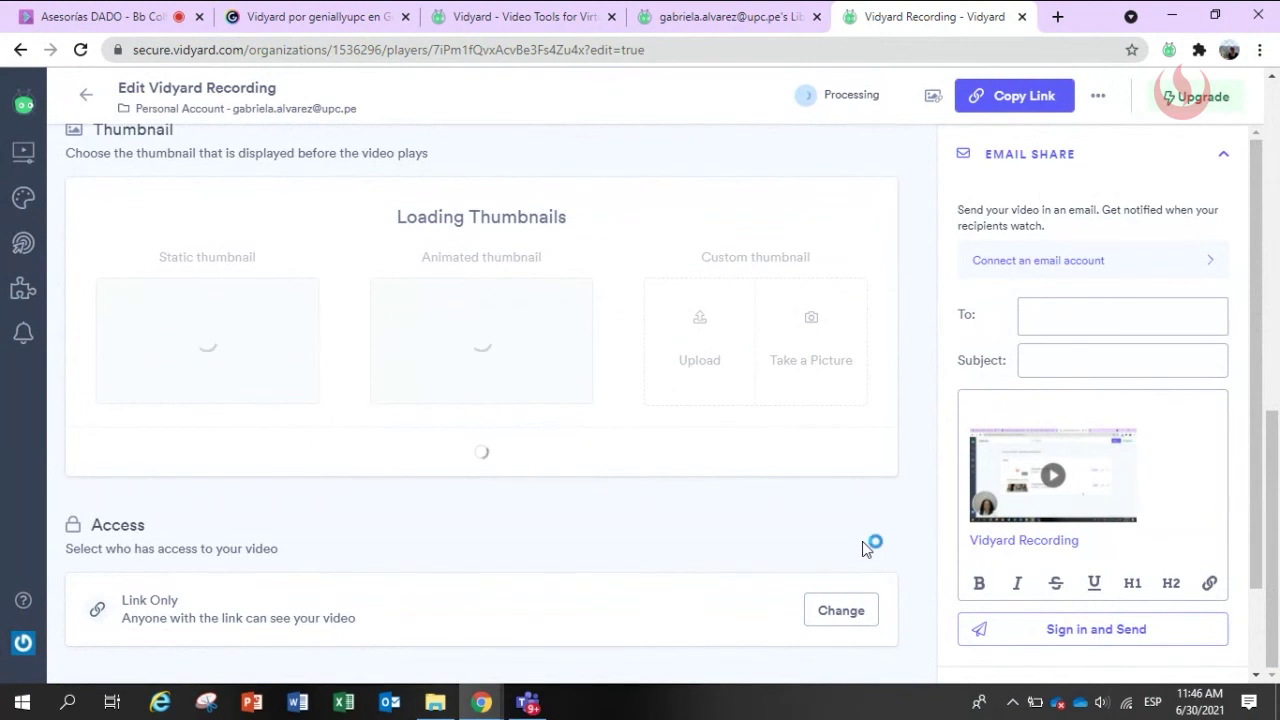
pyautogui.scroll(1, 866, 549)
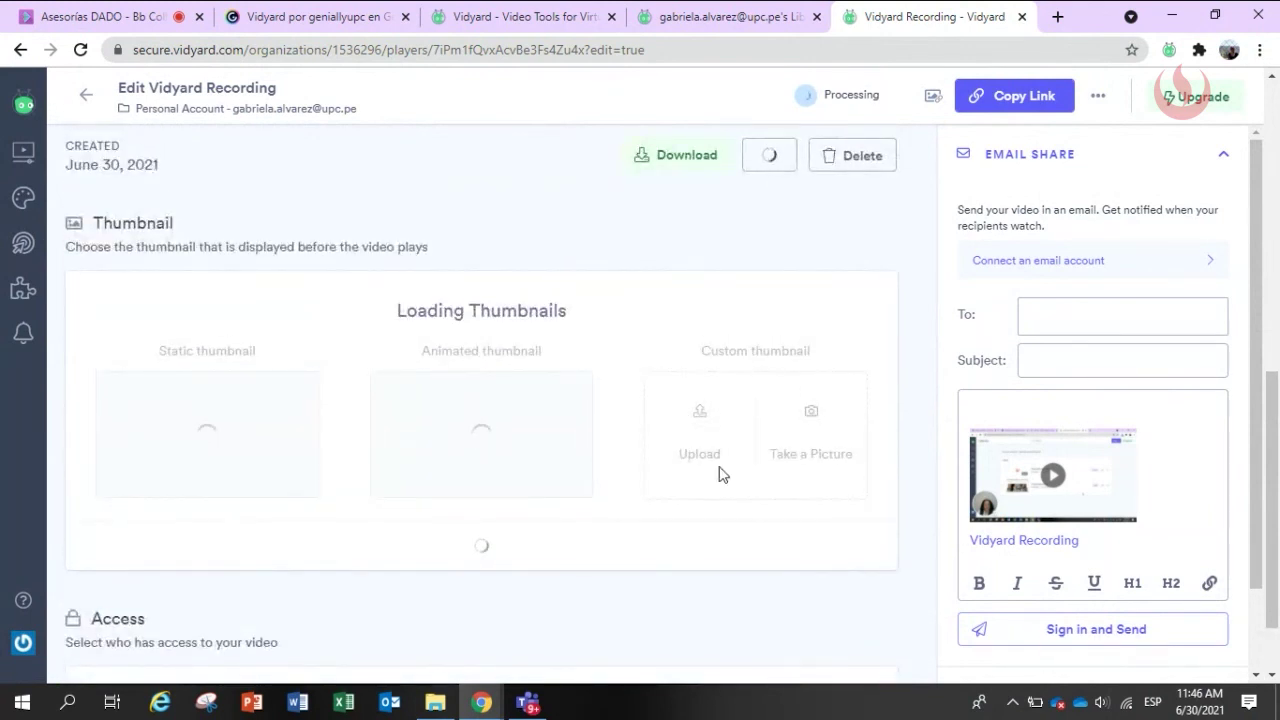
pyautogui.scroll(6, 740, 500)
pyautogui.scroll(-3, 683, 500)
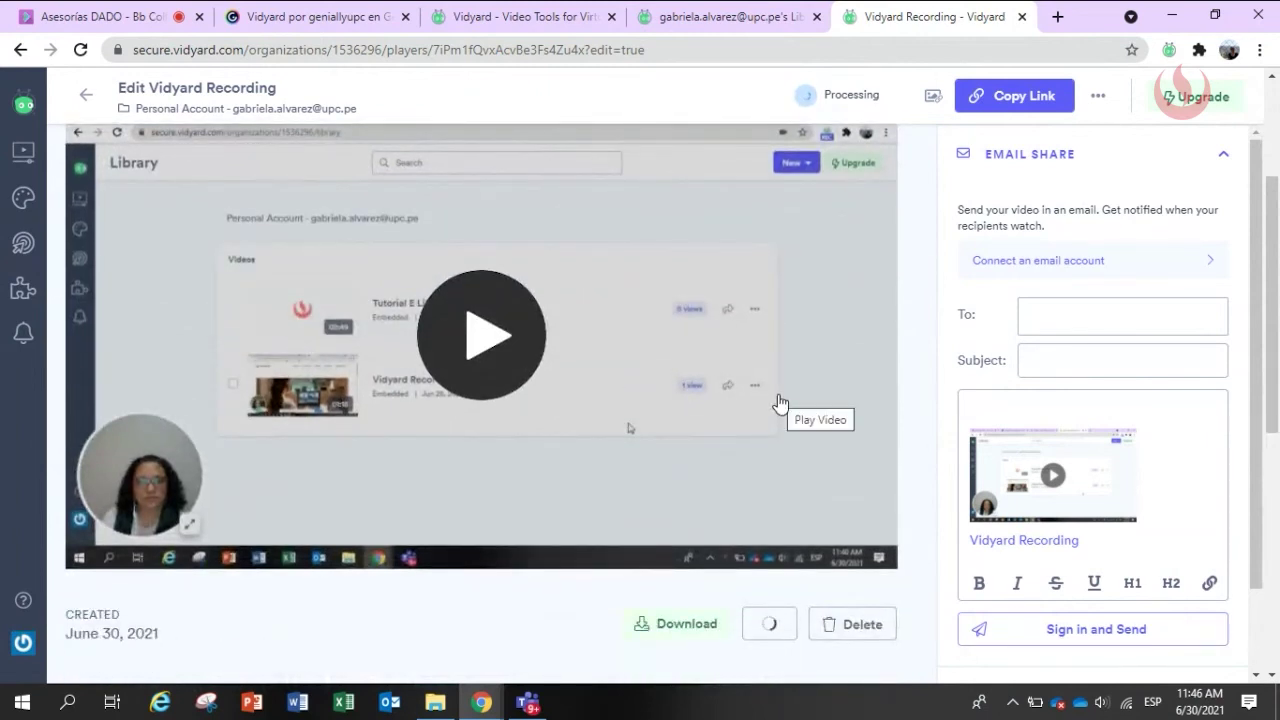
pyautogui.scroll(-6, 779, 402)
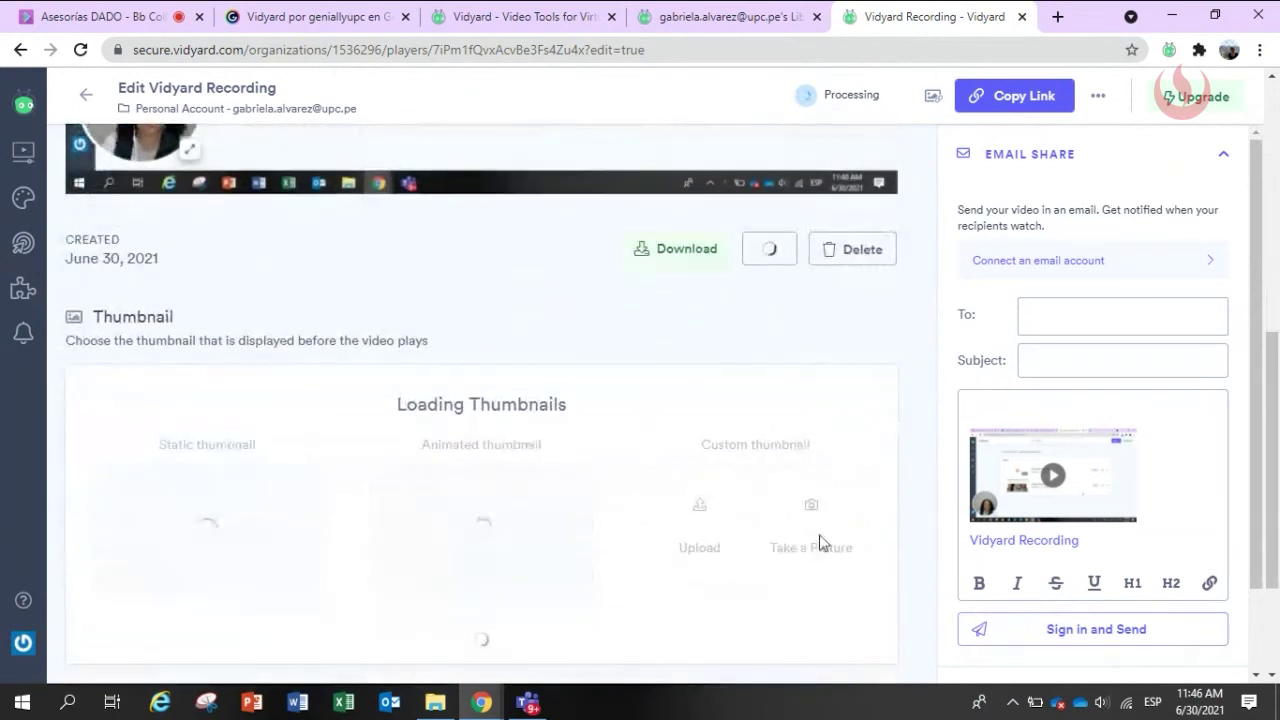
pyautogui.scroll(-1, 580, 452)
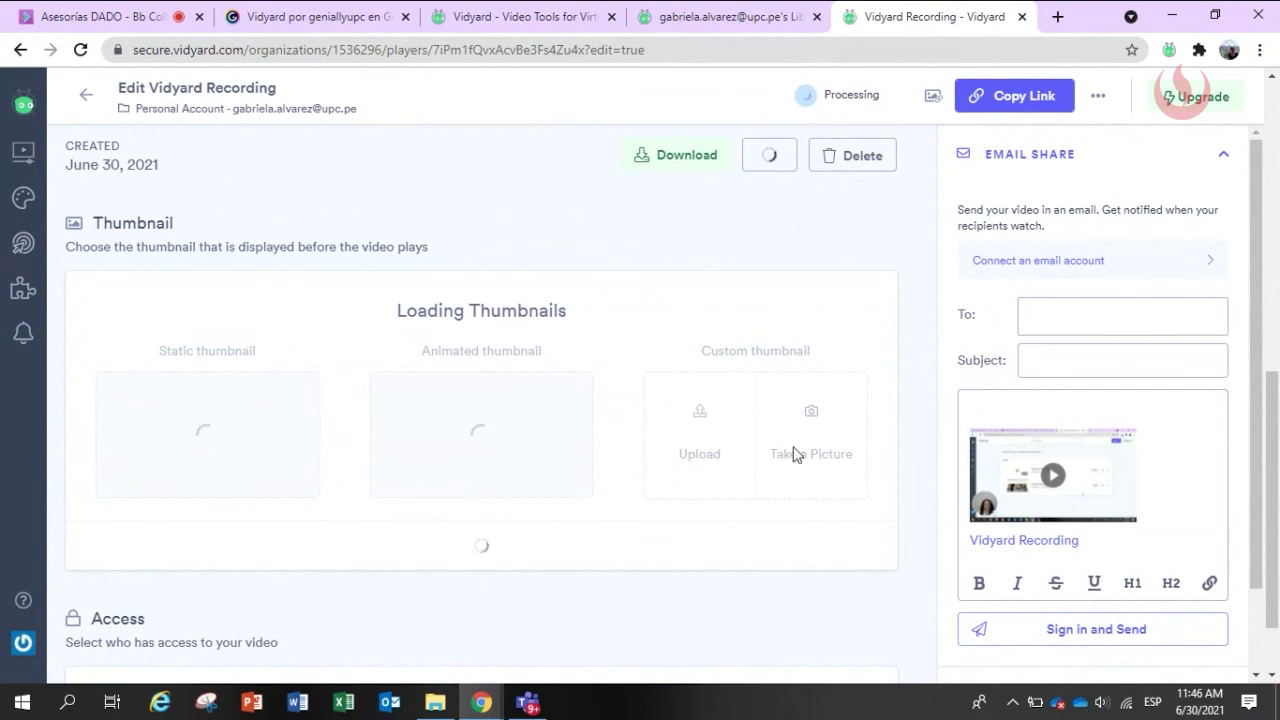
pyautogui.scroll(5, 808, 477)
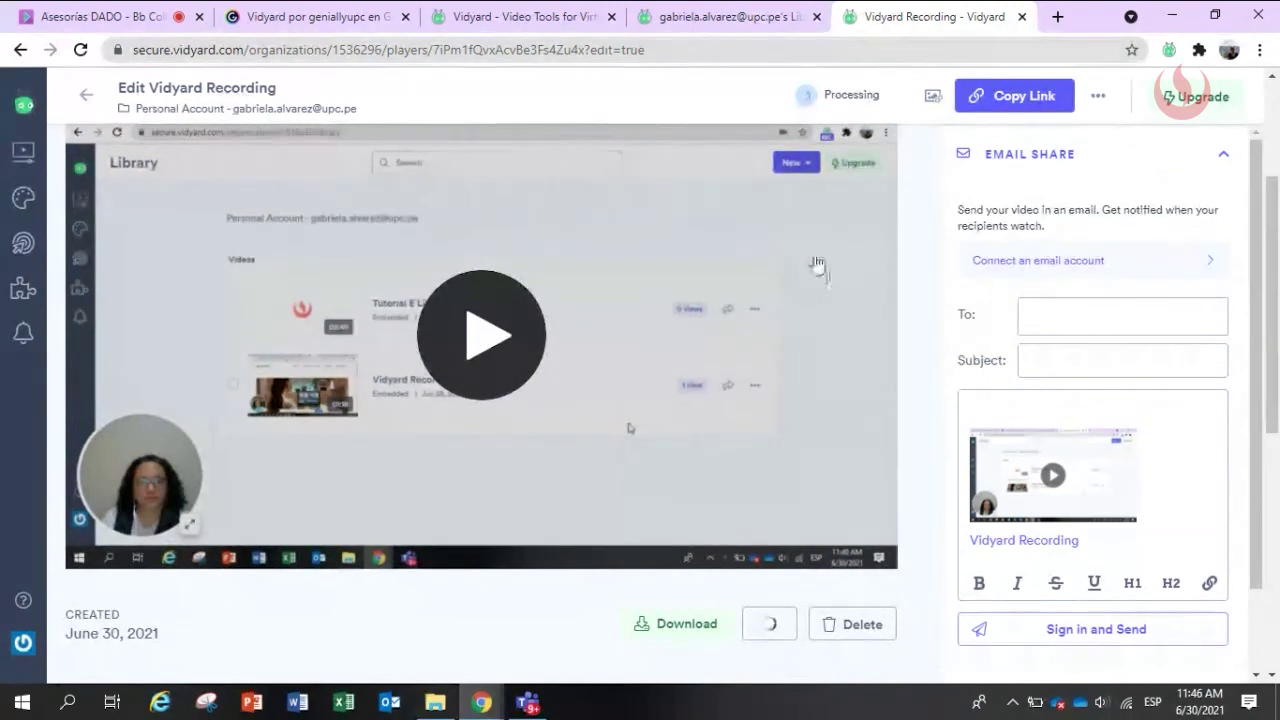
pyautogui.scroll(-2, 480, 560)
pyautogui.scroll(2, 511, 589)
pyautogui.scroll(-8, 486, 543)
pyautogui.scroll(1, 484, 543)
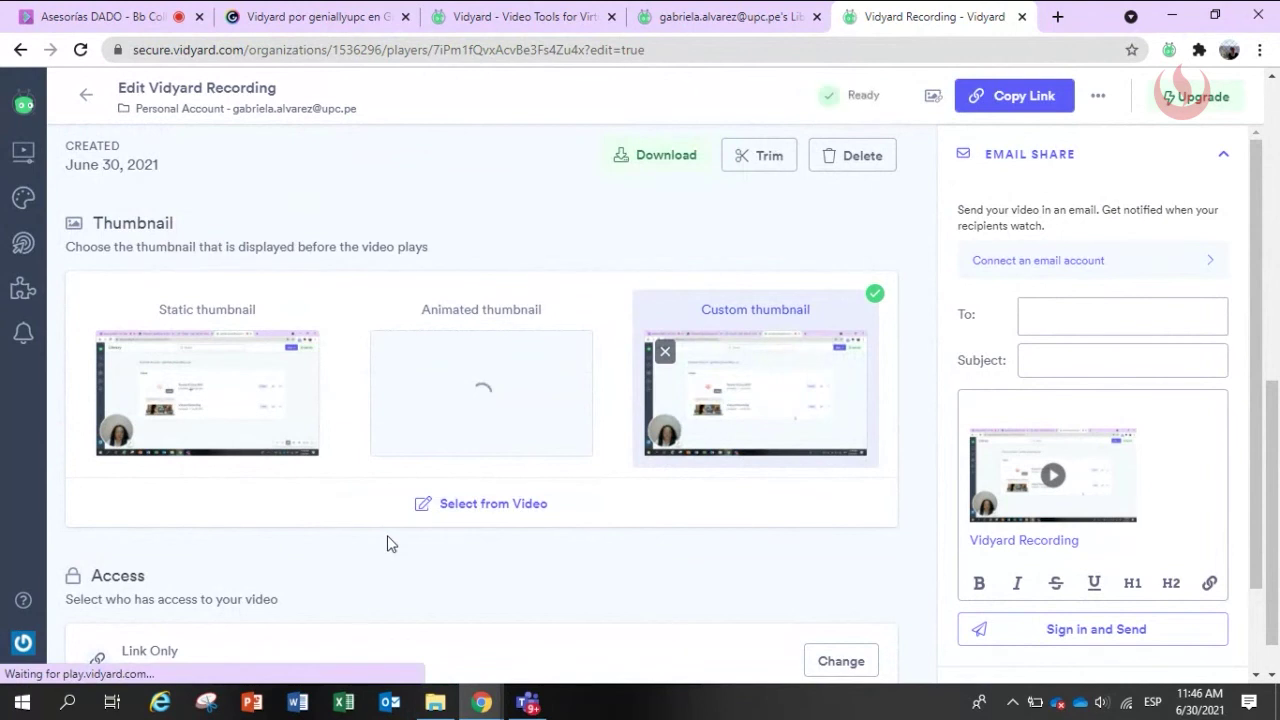
pyautogui.scroll(-1, 427, 515)
pyautogui.scroll(1, 424, 514)
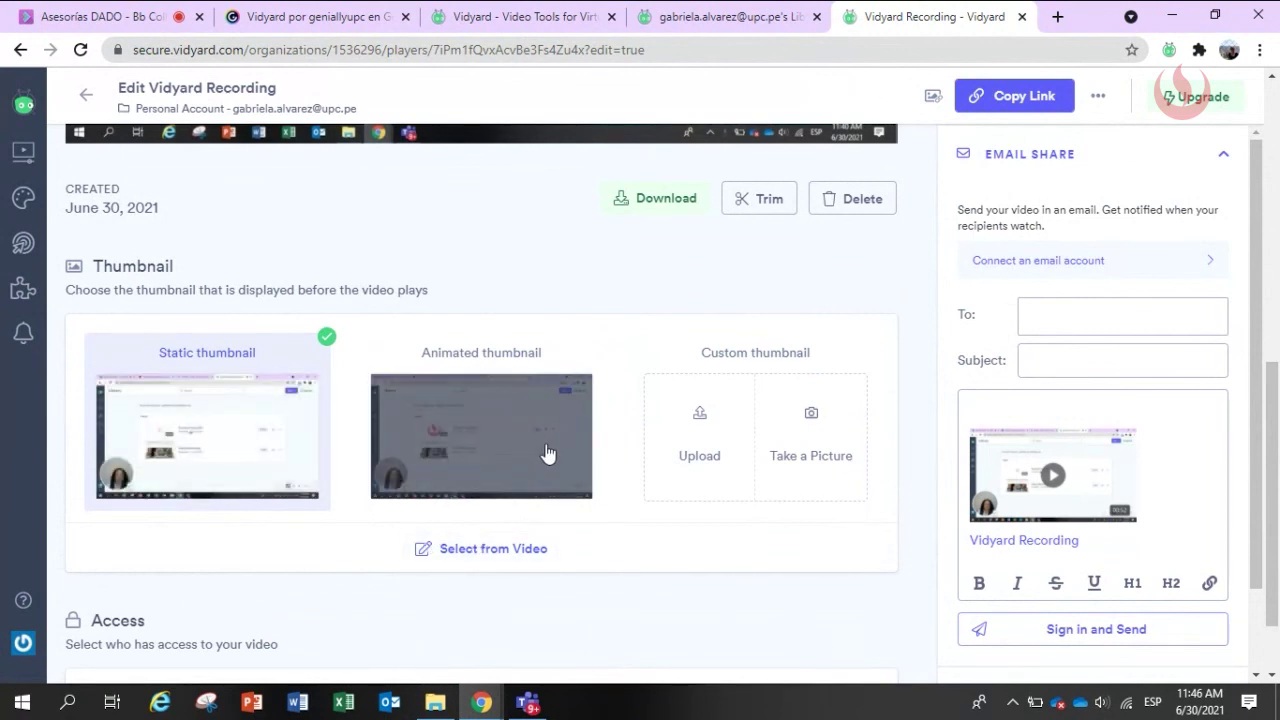
# Select an animated thumbnail from the video covering 00:07 to 00:09, and check it in the recording's preview
pyautogui.click(517, 555)
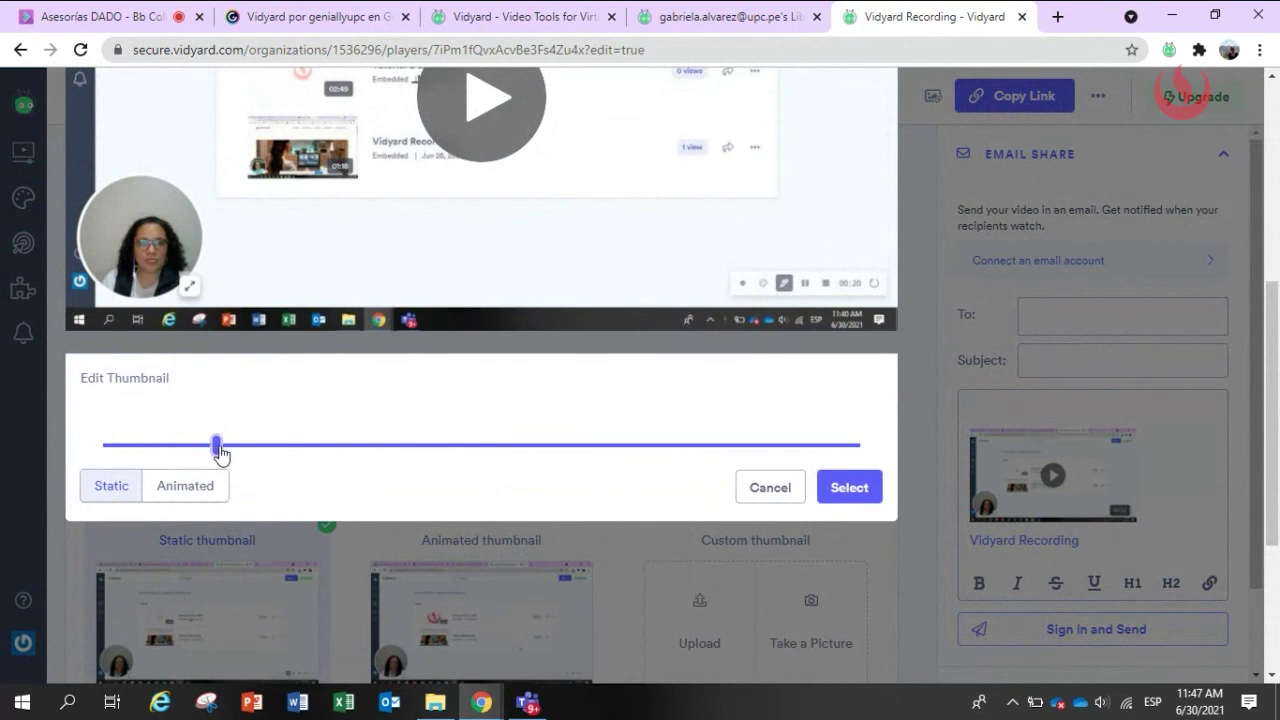
pyautogui.click(183, 486)
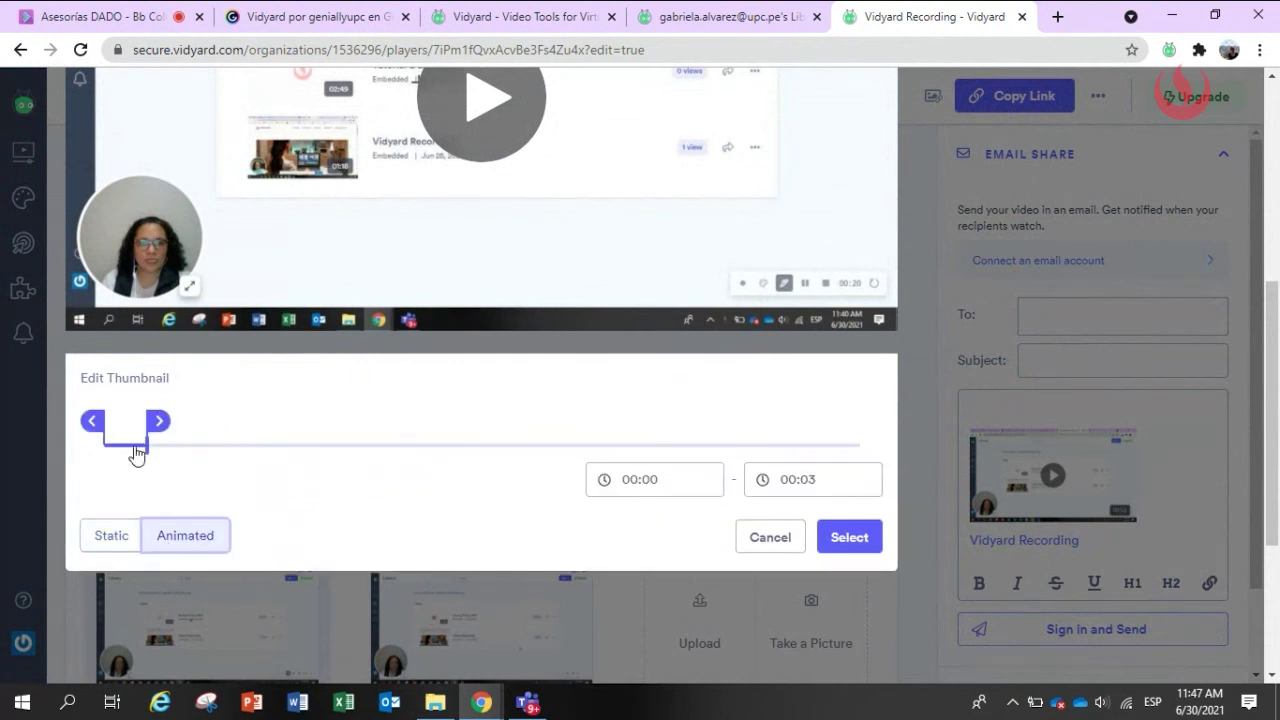
pyautogui.moveTo(162, 430); pyautogui.dragTo(273, 421)
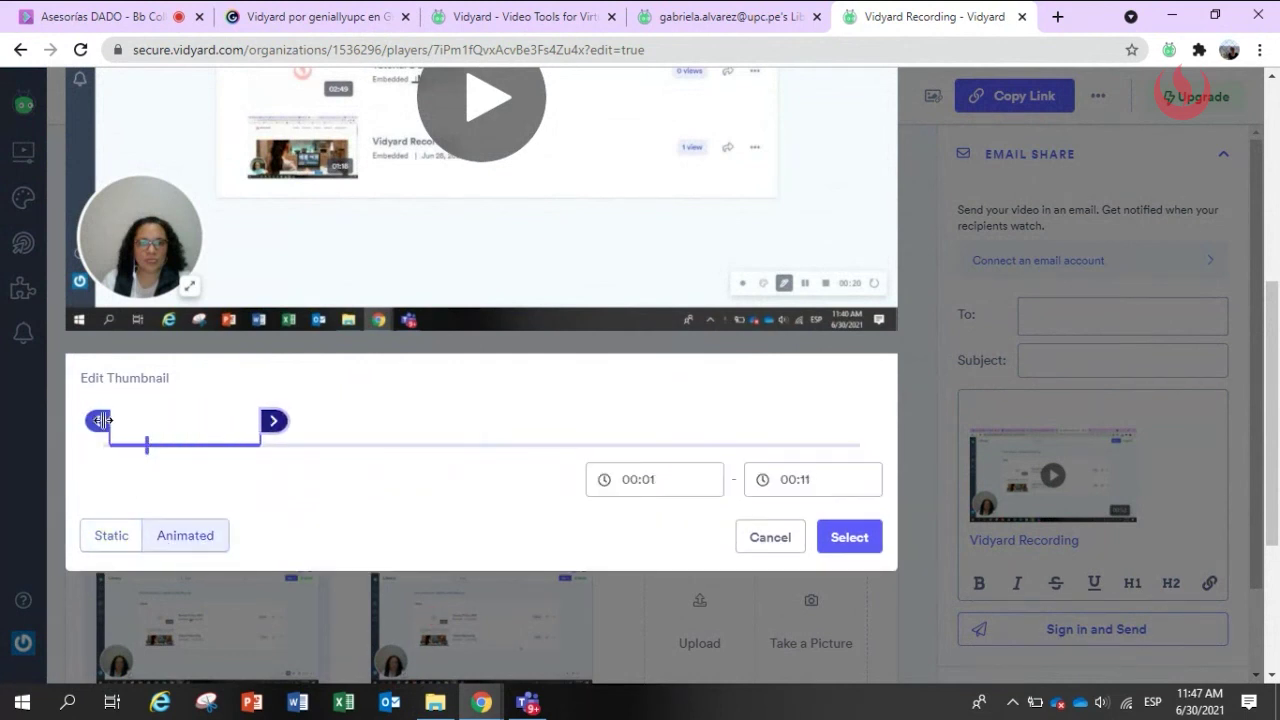
pyautogui.moveTo(101, 420); pyautogui.dragTo(227, 440)
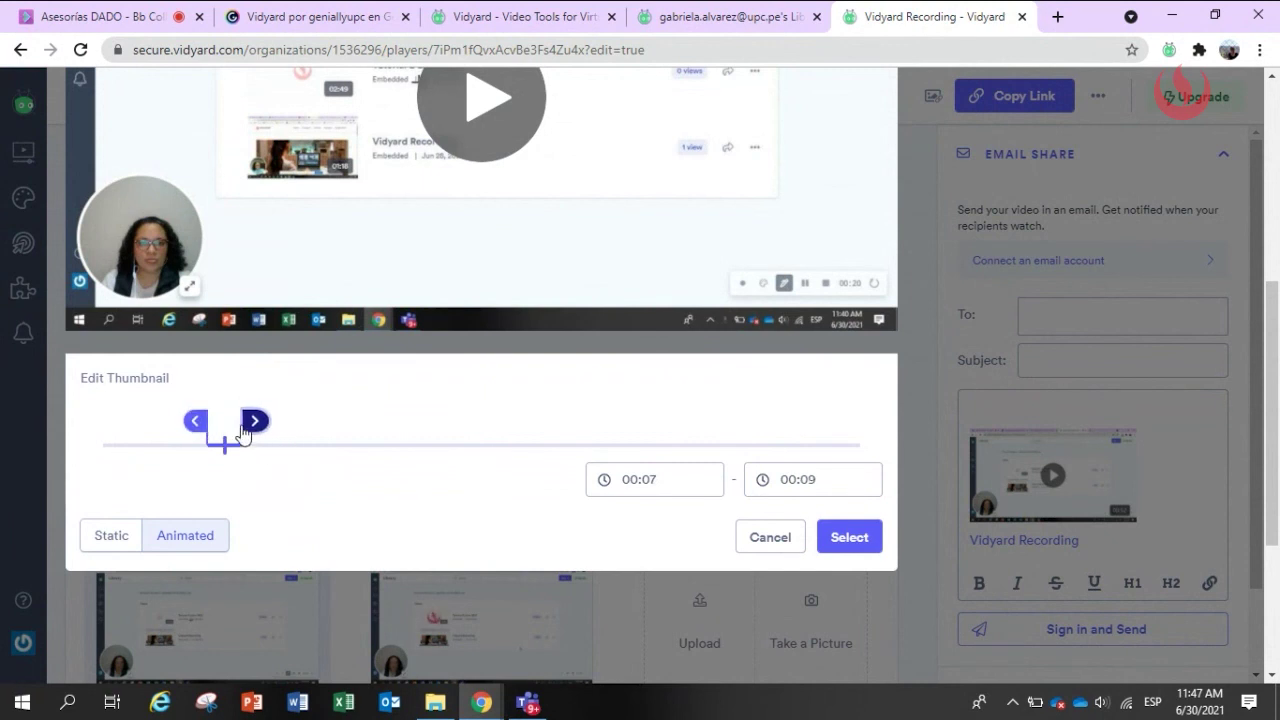
pyautogui.click(846, 545)
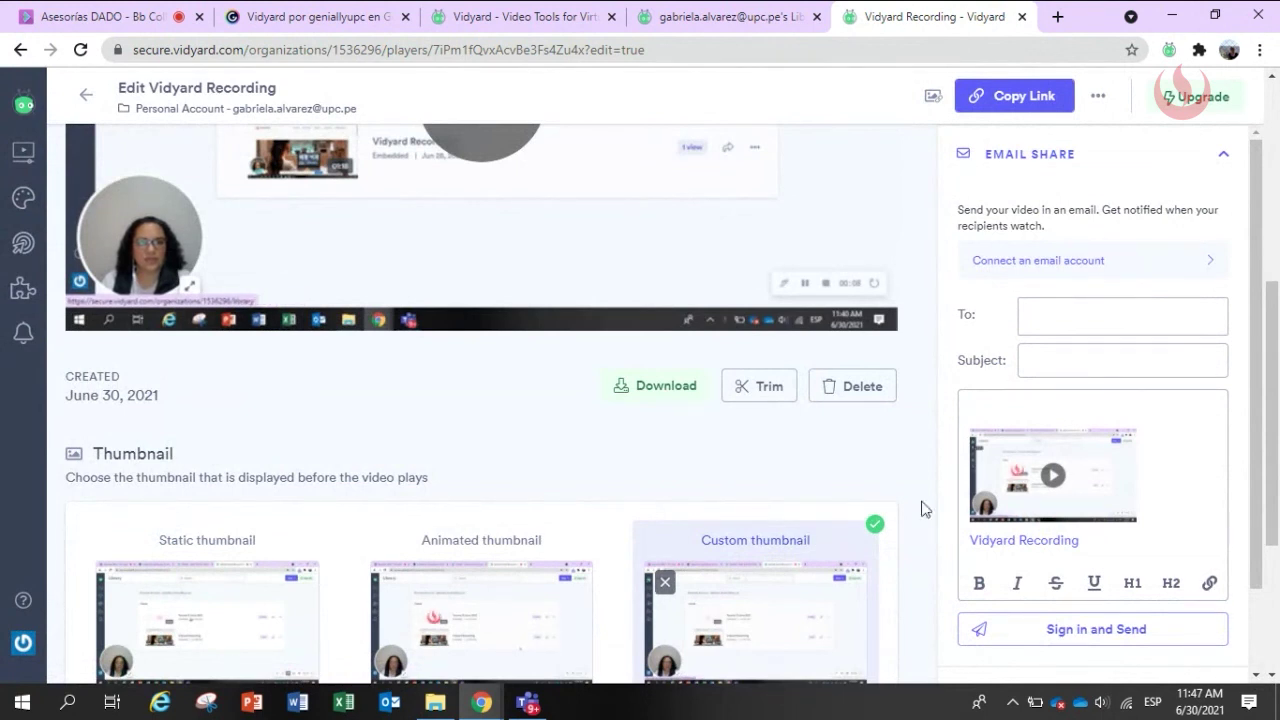
pyautogui.scroll(3, 660, 468)
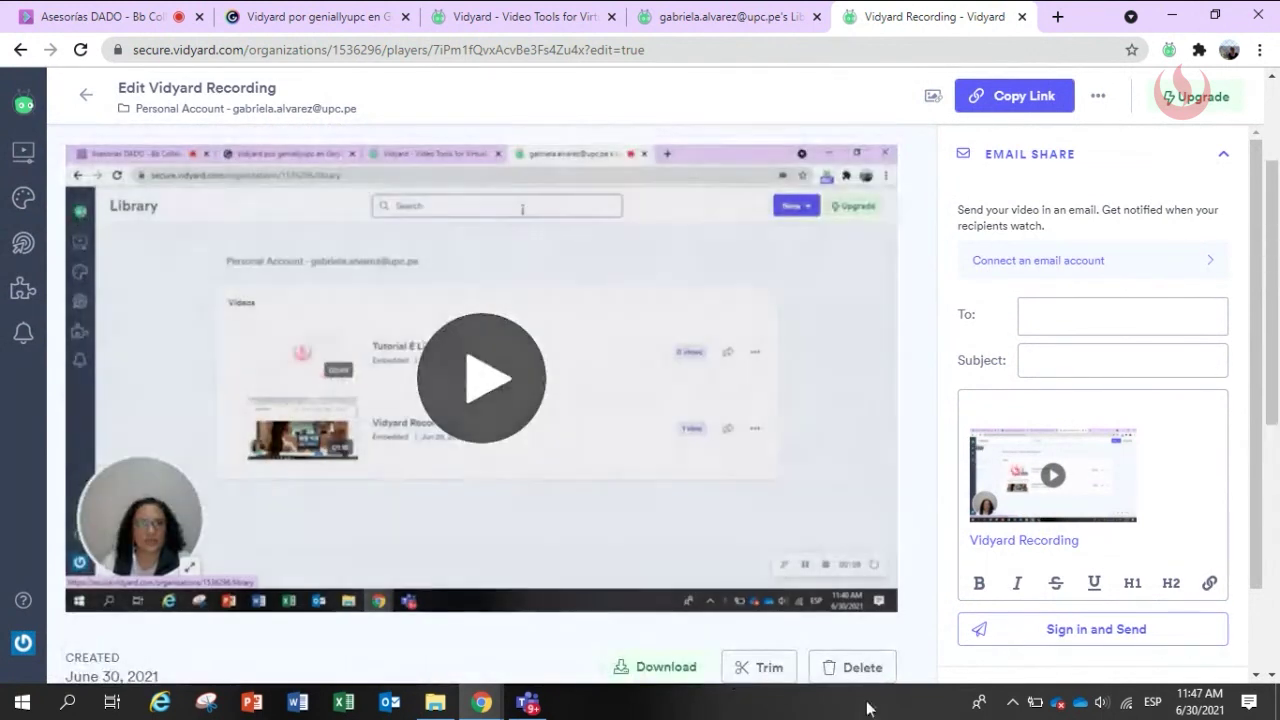
pyautogui.scroll(-3, 857, 563)
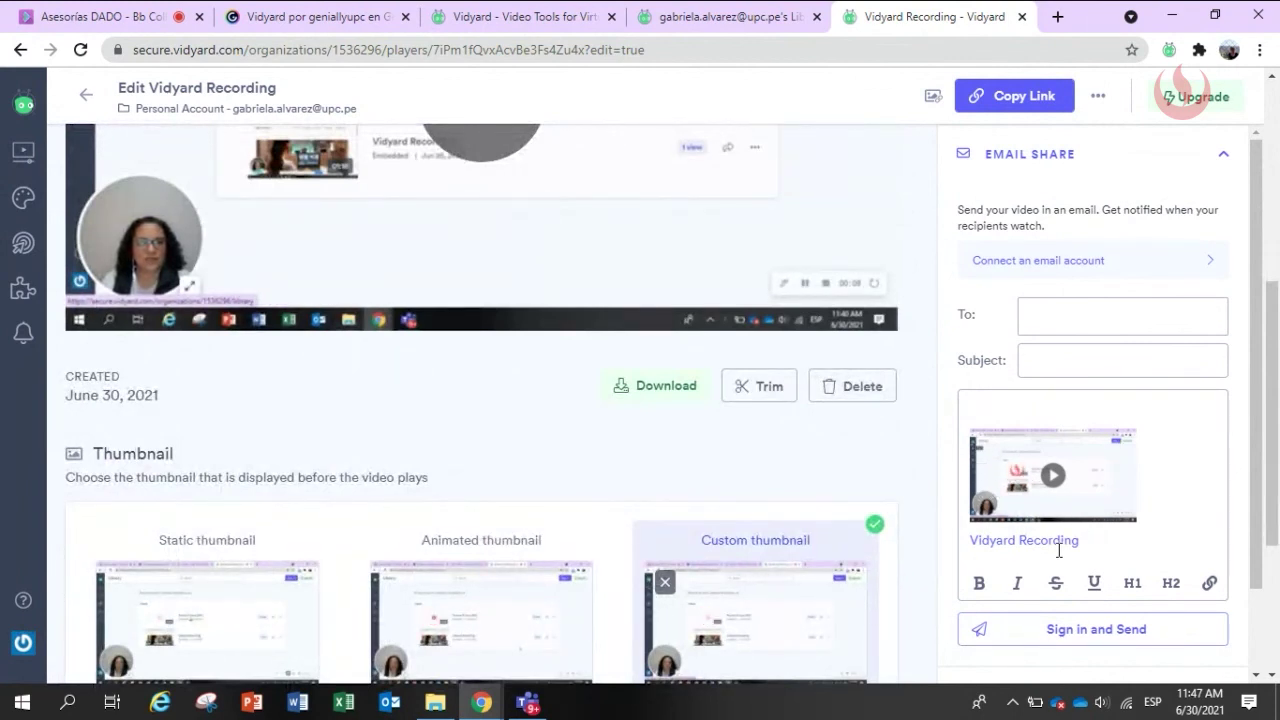
pyautogui.scroll(-4, 846, 571)
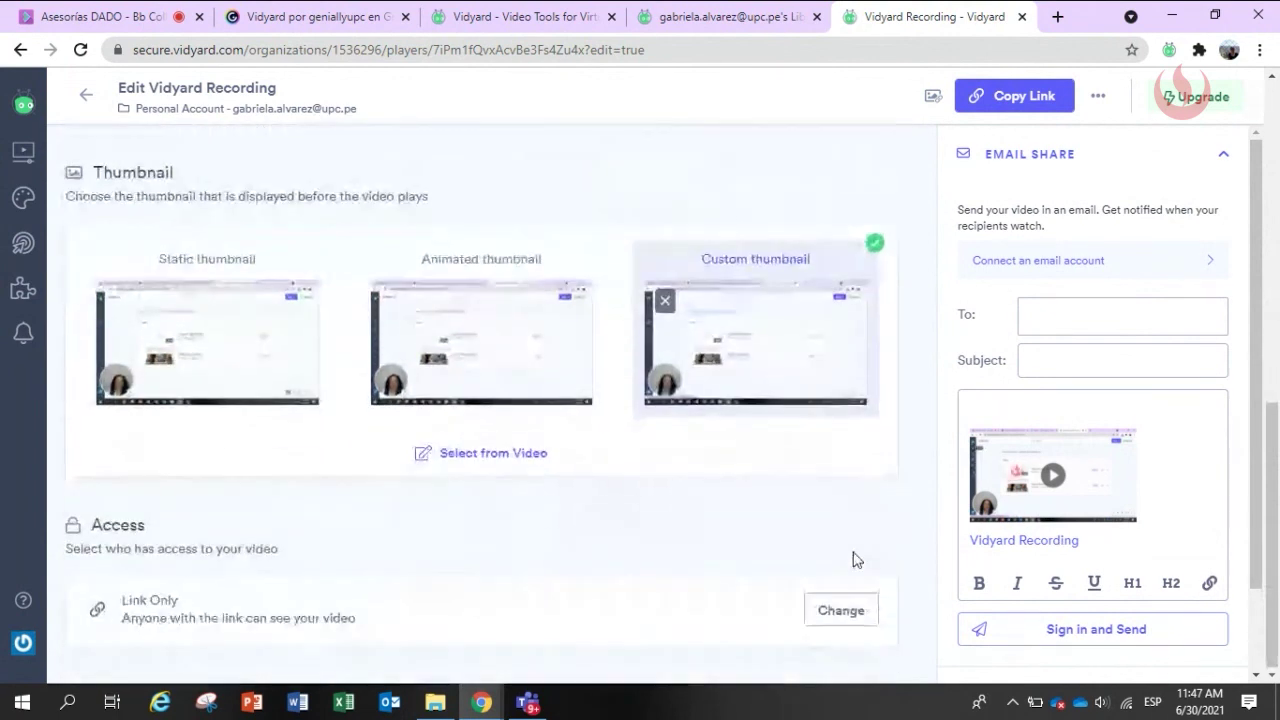
pyautogui.scroll(5, 855, 560)
pyautogui.scroll(1, 855, 560)
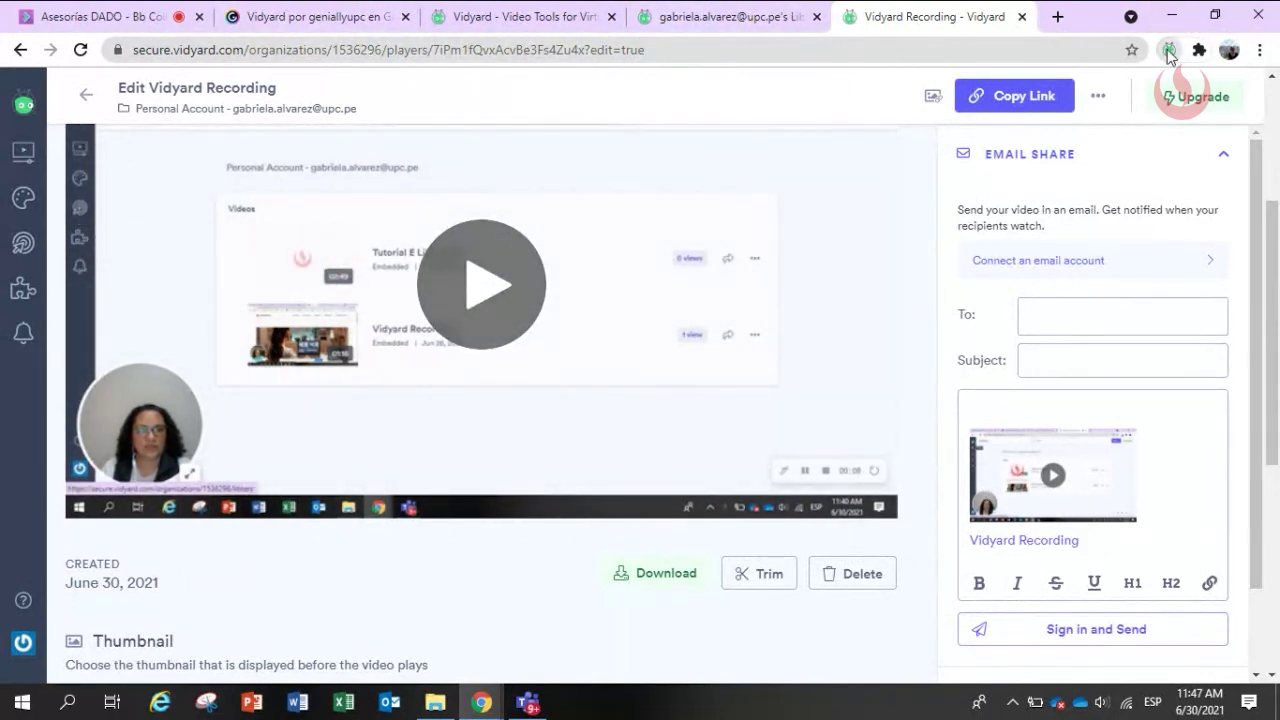
# Show the Vidyard extension's Screen and Screen + Cam recording modes, dismissing the camera bubble tip, and close the recorder without recording
pyautogui.click(1170, 52)
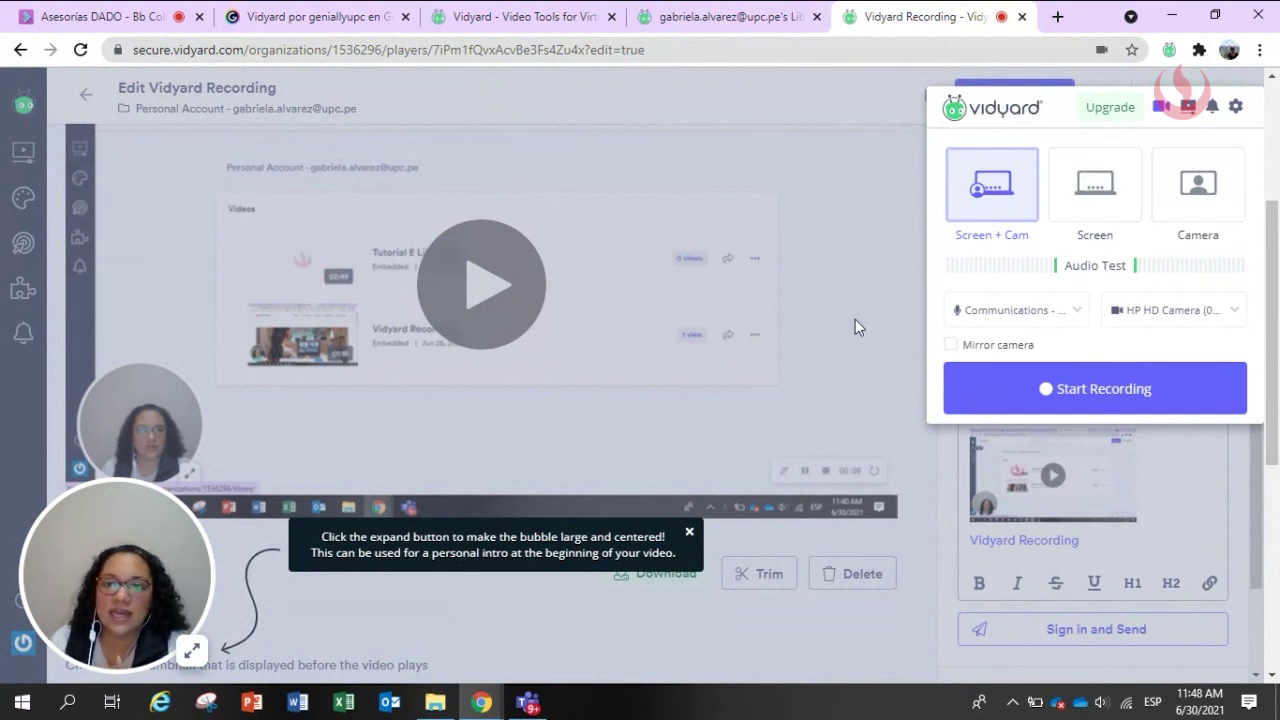
pyautogui.click(1087, 208)
pyautogui.click(1025, 210)
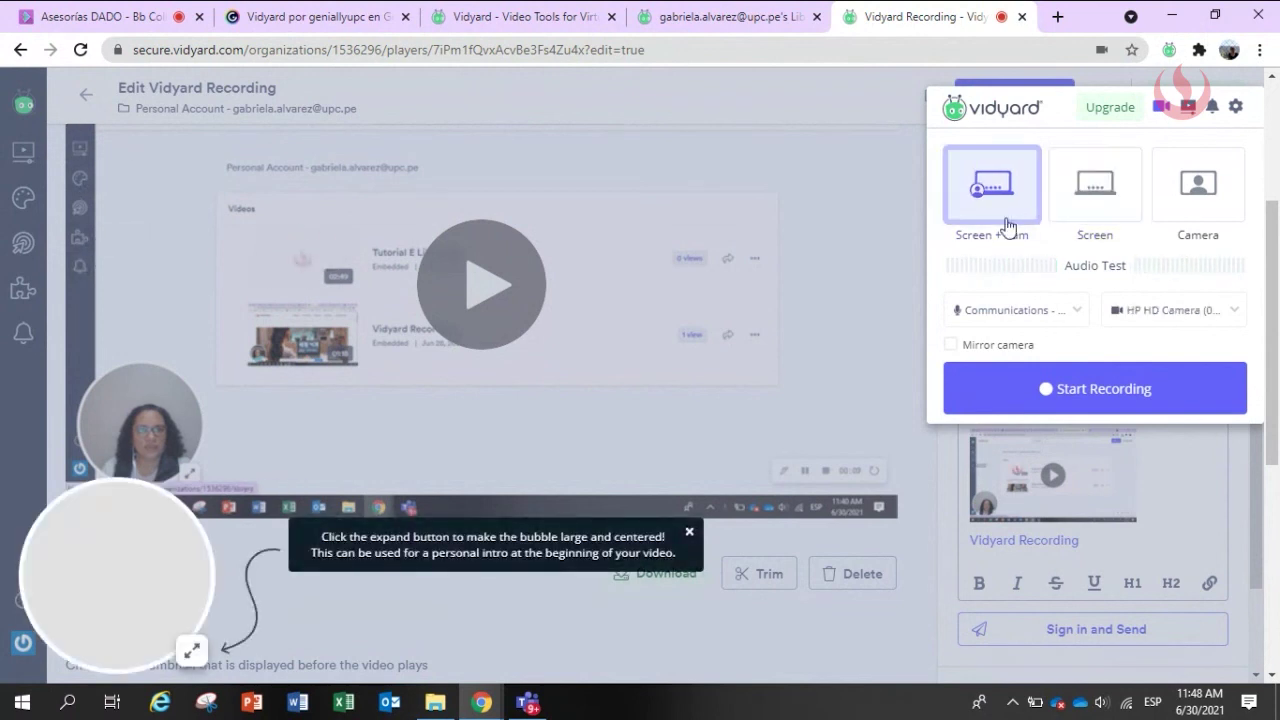
pyautogui.click(690, 533)
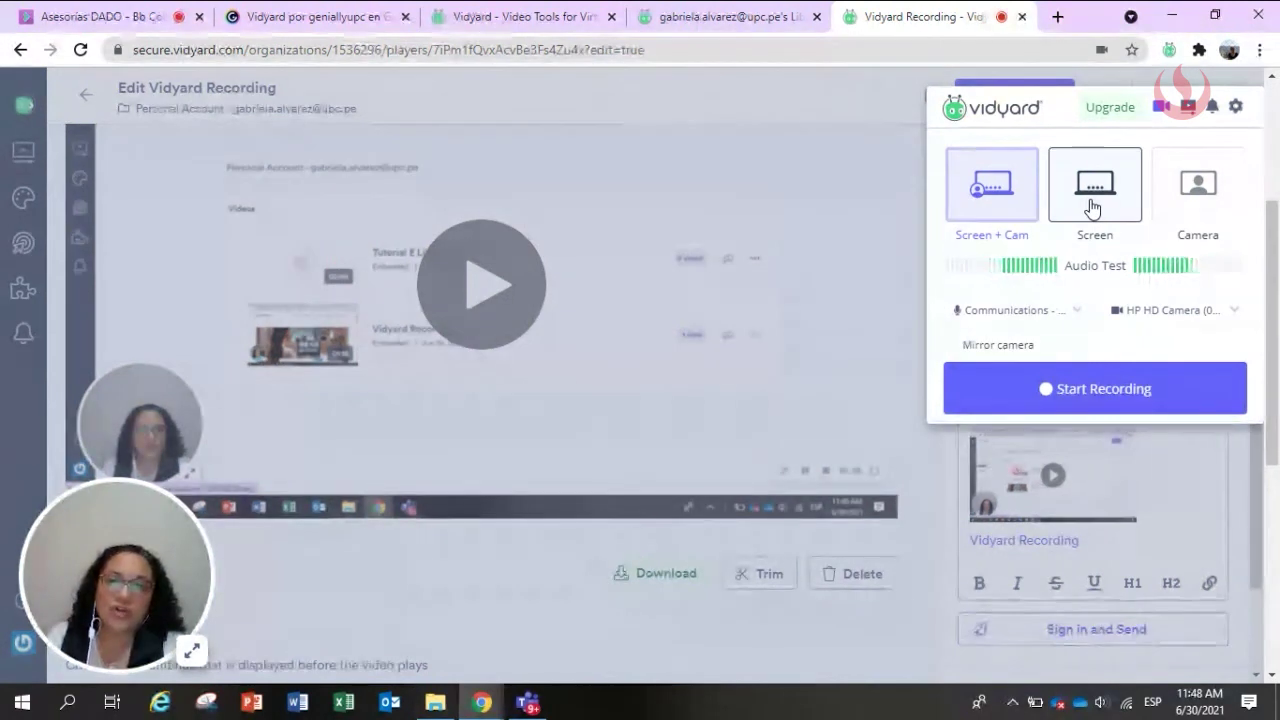
pyautogui.click(1092, 205)
pyautogui.click(843, 157)
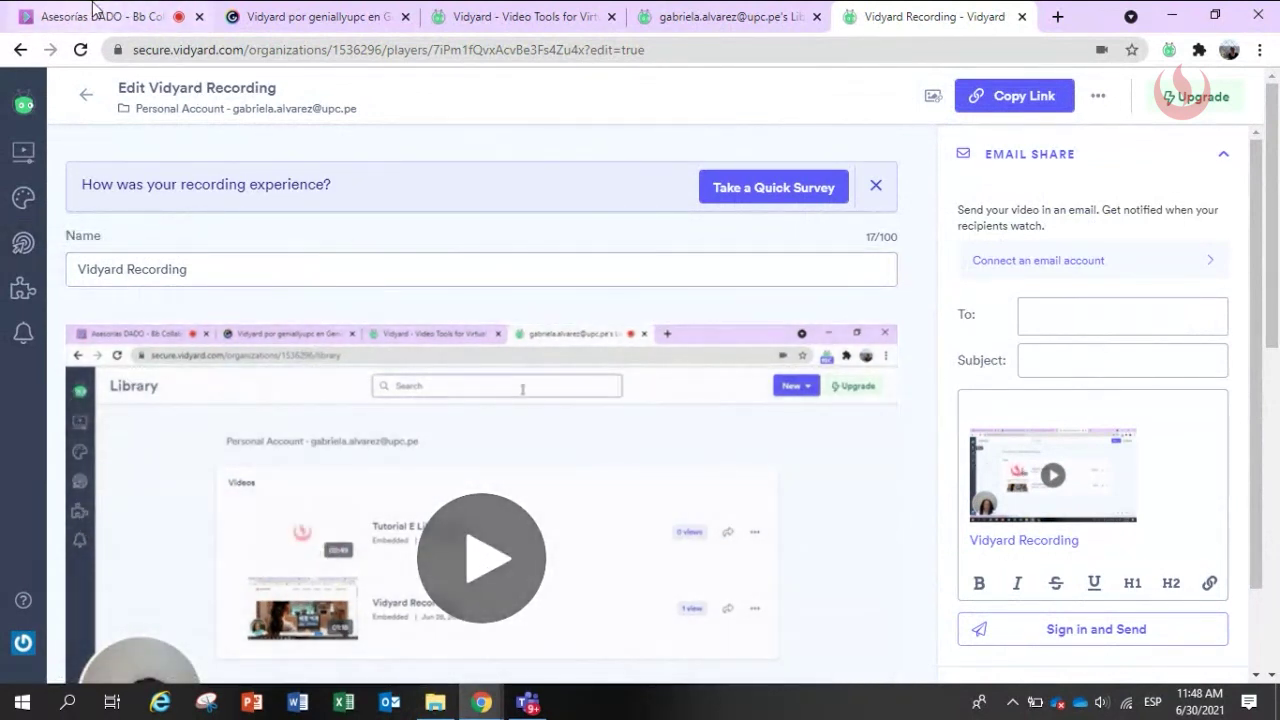
# Switch to the Blackboard Collaborate session that is sharing the screen
pyautogui.click(121, 8)
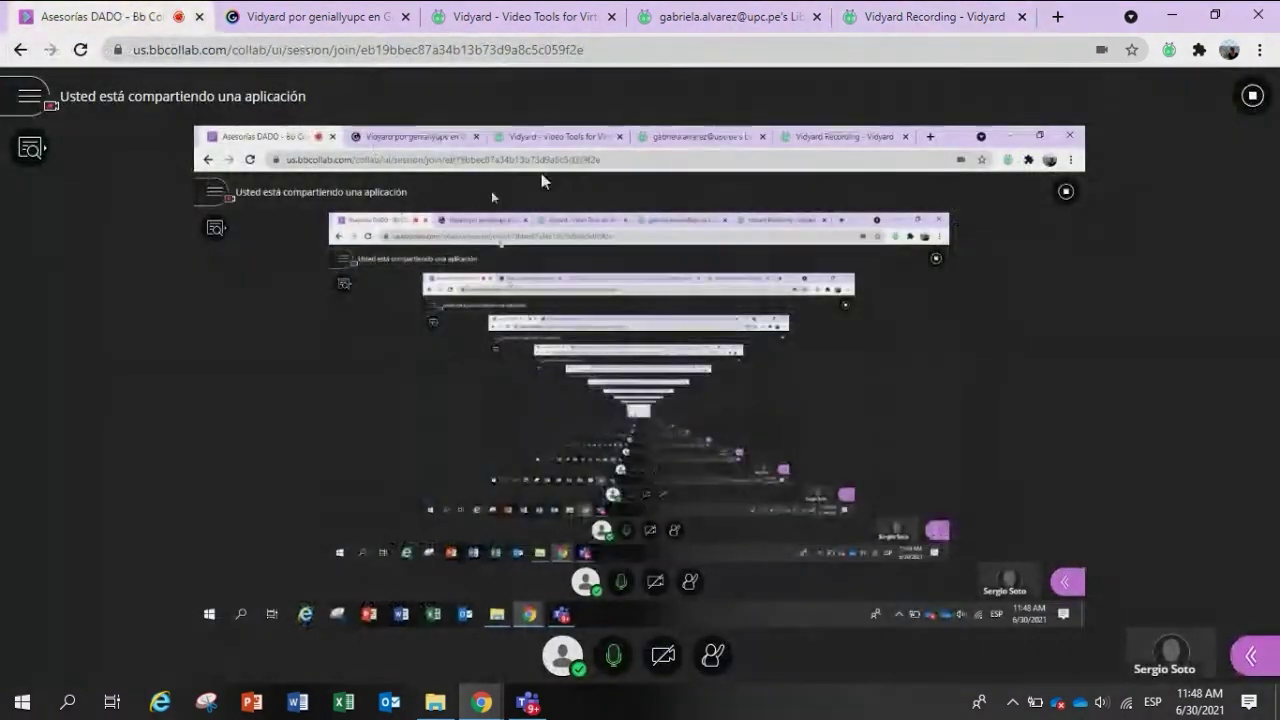